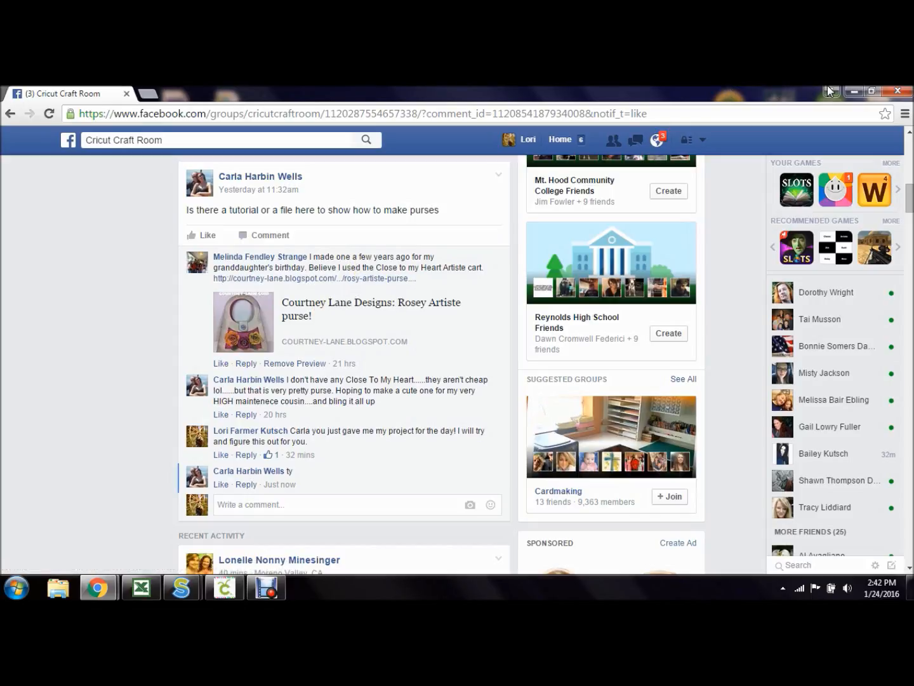
Switch to Cricut Craft Room and start a new project without saving the current one
{"action": "left_click", "coordinate": [855, 91]}
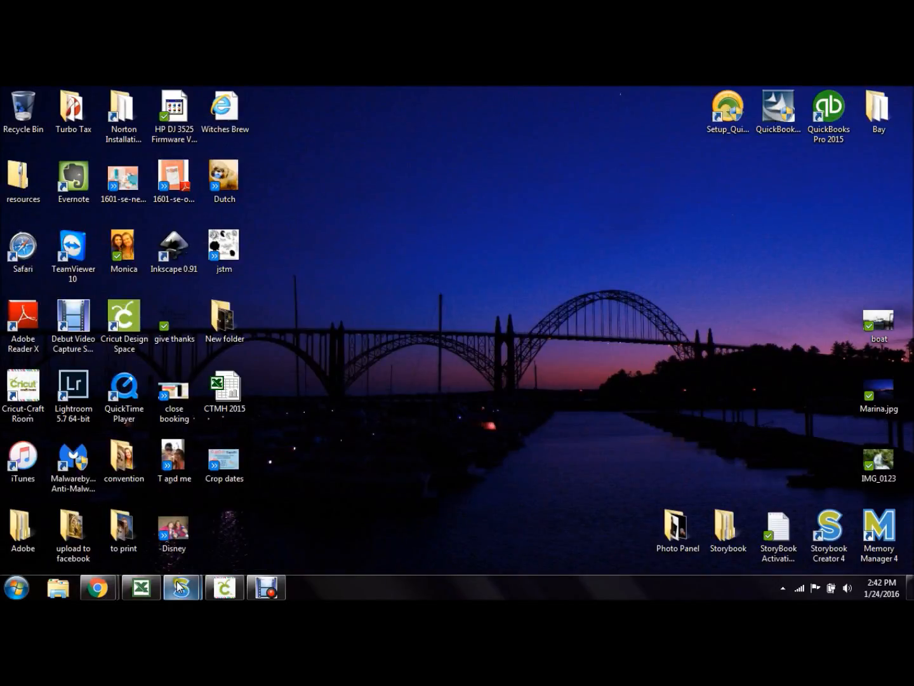
{"action": "left_click", "coordinate": [222, 590]}
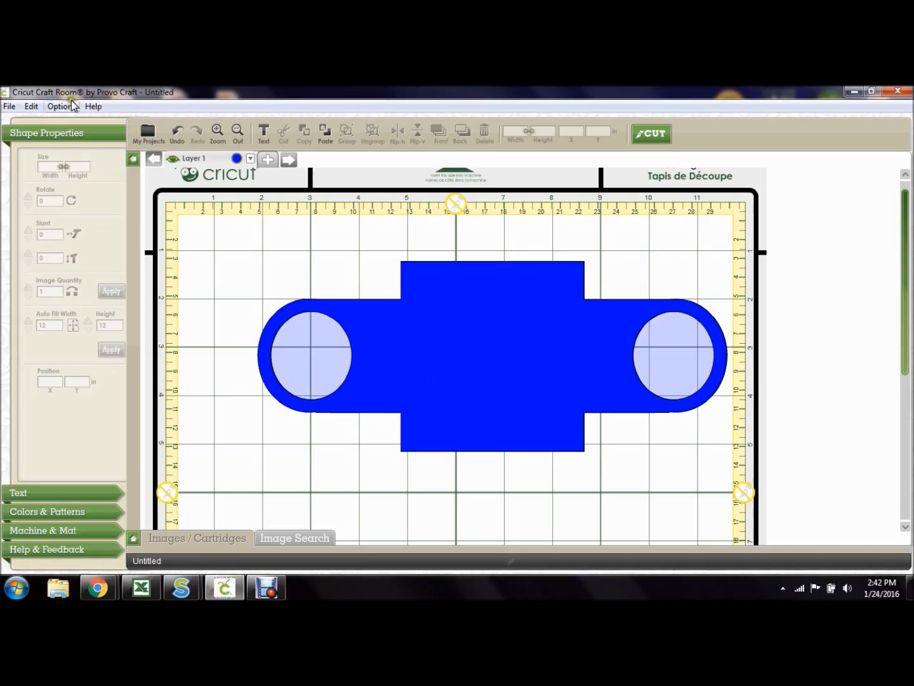
{"action": "left_click", "coordinate": [9, 107]}
{"action": "left_click", "coordinate": [30, 136]}
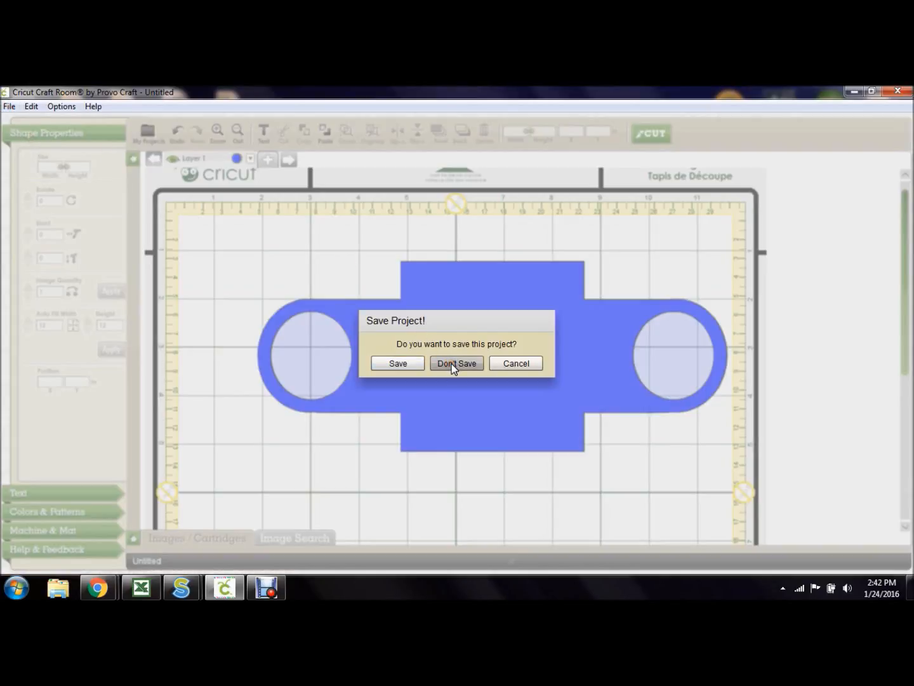
{"action": "left_click", "coordinate": [451, 364]}
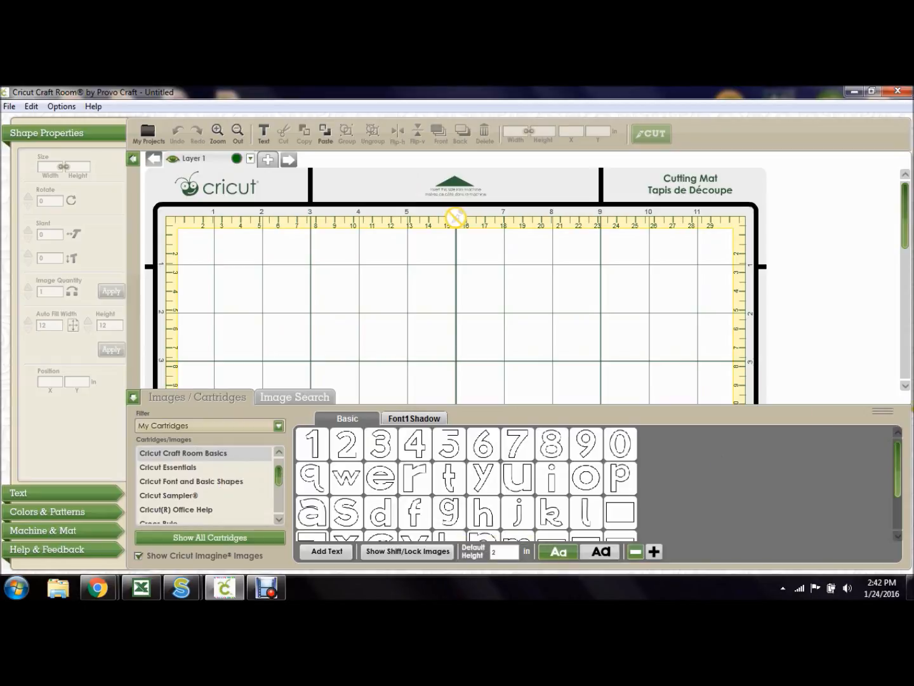
Add the wide rectangle from the Cricut Craft Room Basics cartridge to the mat
{"action": "left_click_drag", "start_coordinate": [895, 455], "coordinate": [899, 483]}
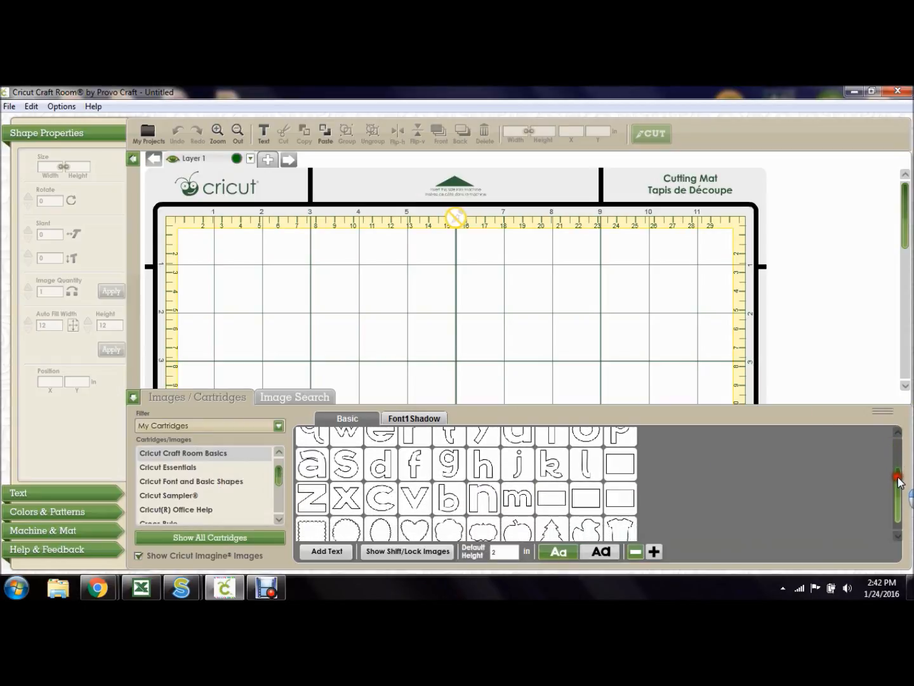
{"action": "left_click", "coordinate": [552, 501]}
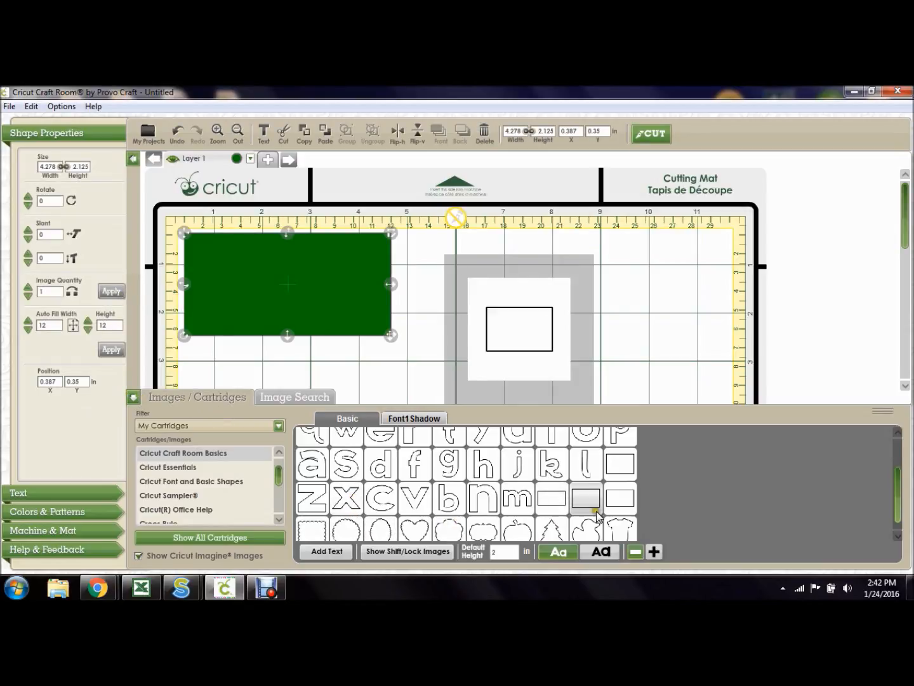
Search the image library for "circle"
{"action": "left_click", "coordinate": [305, 397]}
{"action": "left_click", "coordinate": [163, 414]}
{"action": "type", "text": "circle"}
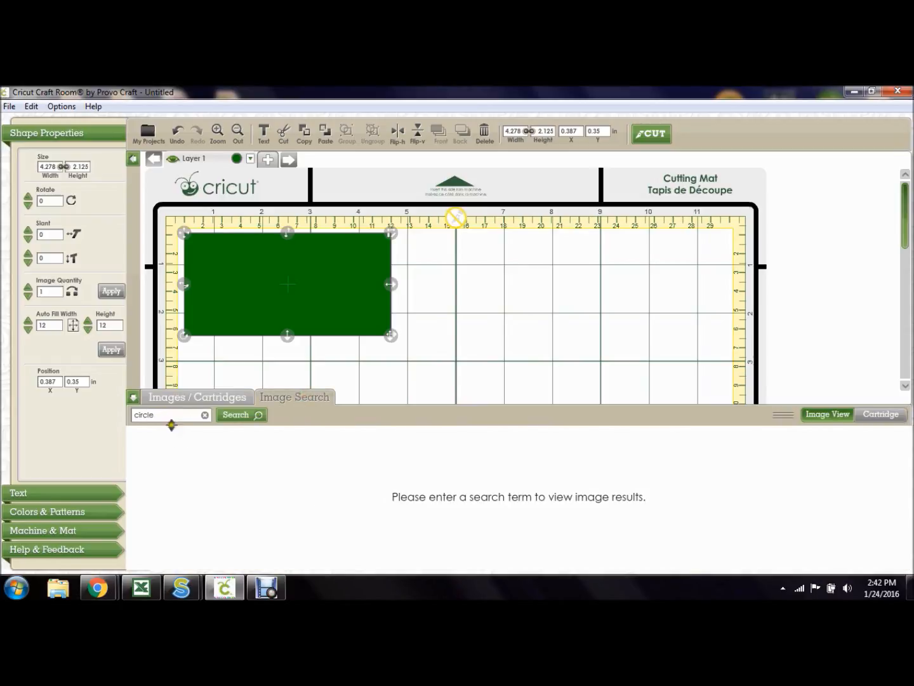
{"action": "left_click", "coordinate": [242, 415]}
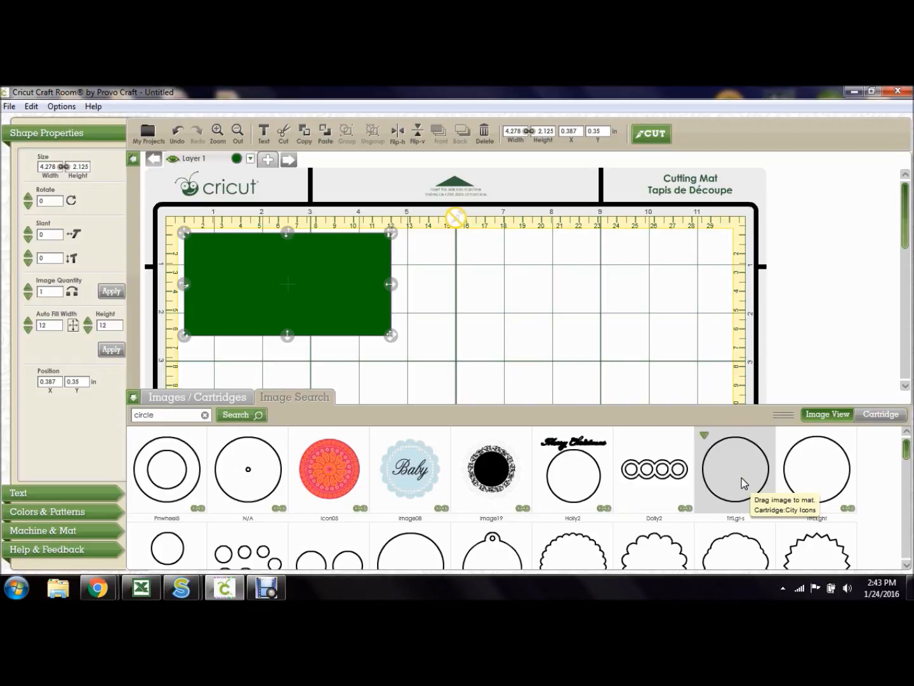
Add the plain City Icons circle to the mat, enlarge it, and move it to the mat's upper-right corner
{"action": "left_click_drag", "start_coordinate": [742, 477], "coordinate": [196, 335]}
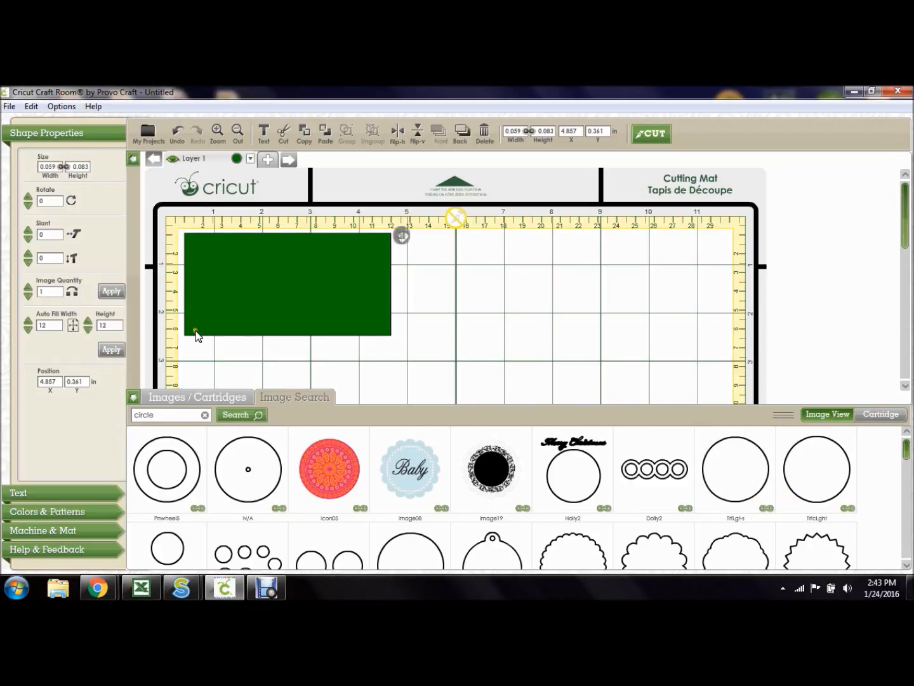
{"action": "left_click", "coordinate": [133, 397]}
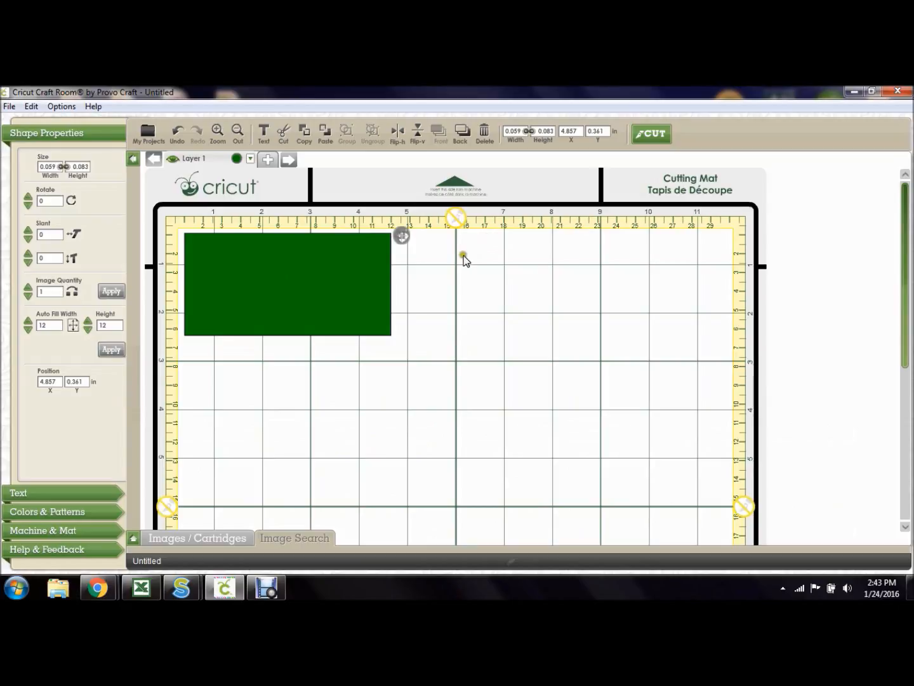
{"action": "left_click_drag", "start_coordinate": [404, 238], "coordinate": [488, 311]}
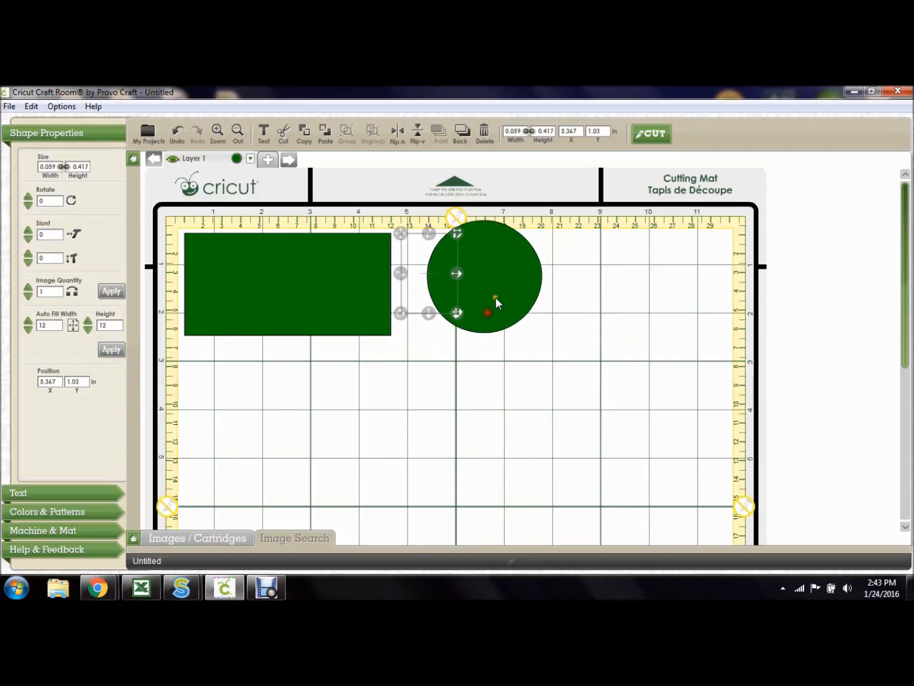
{"action": "left_click_drag", "start_coordinate": [495, 257], "coordinate": [687, 263]}
{"action": "left_click", "coordinate": [486, 349]}
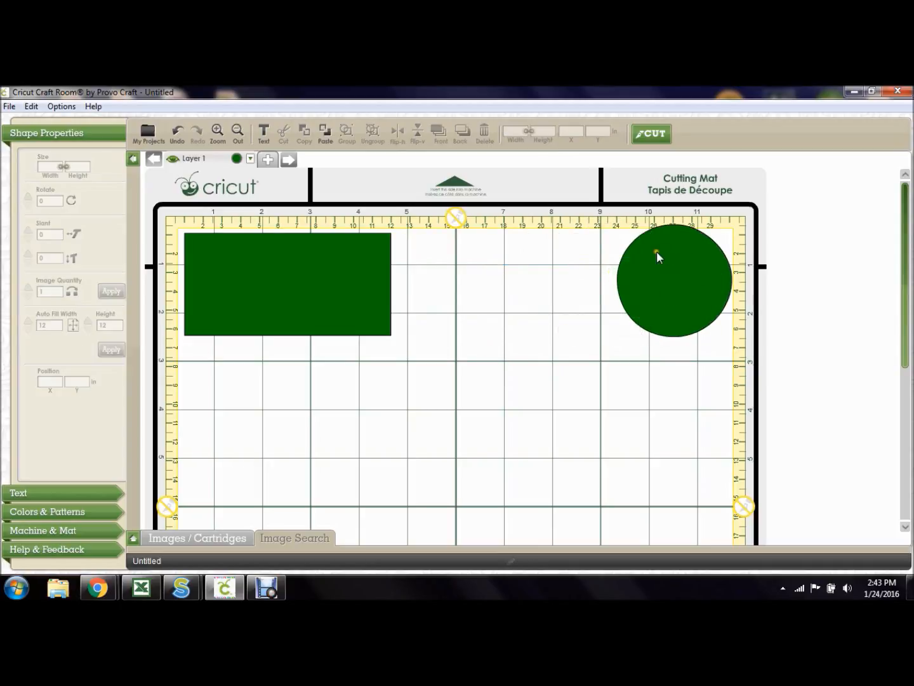
Resize the rectangle to about 3.88 by 2.49 in and position it at about X 2.14, Y 1.00 in
{"action": "left_click_drag", "start_coordinate": [233, 284], "coordinate": [440, 359]}
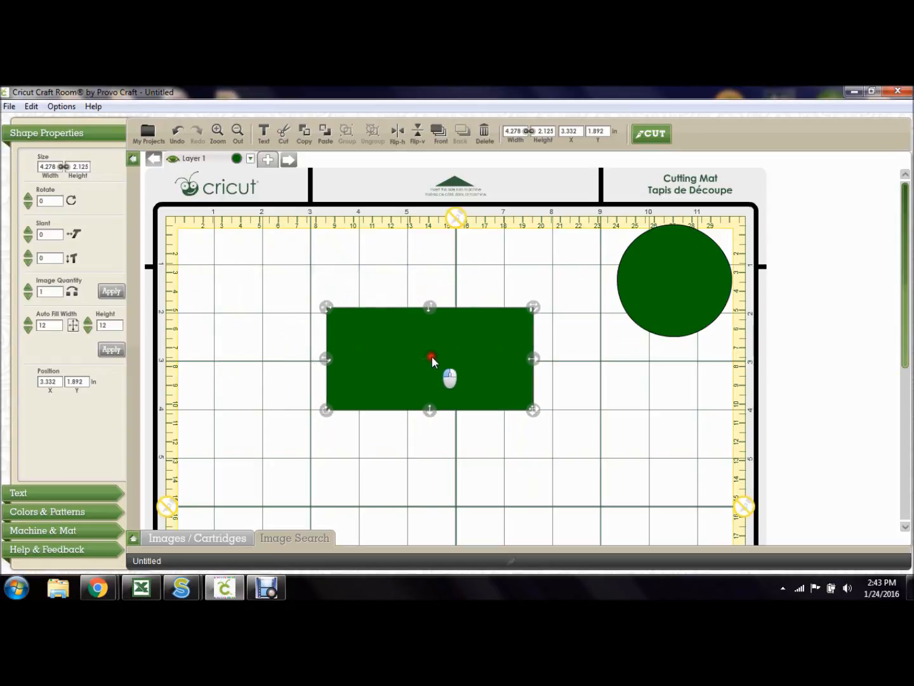
{"action": "mouse_move", "coordinate": [536, 359]}
{"action": "left_mouse_down"}
{"action": "mouse_move", "coordinate": [511, 359]}
{"action": "mouse_move", "coordinate": [520, 359]}
{"action": "left_mouse_up"}
{"action": "left_click_drag", "start_coordinate": [426, 410], "coordinate": [427, 431]}
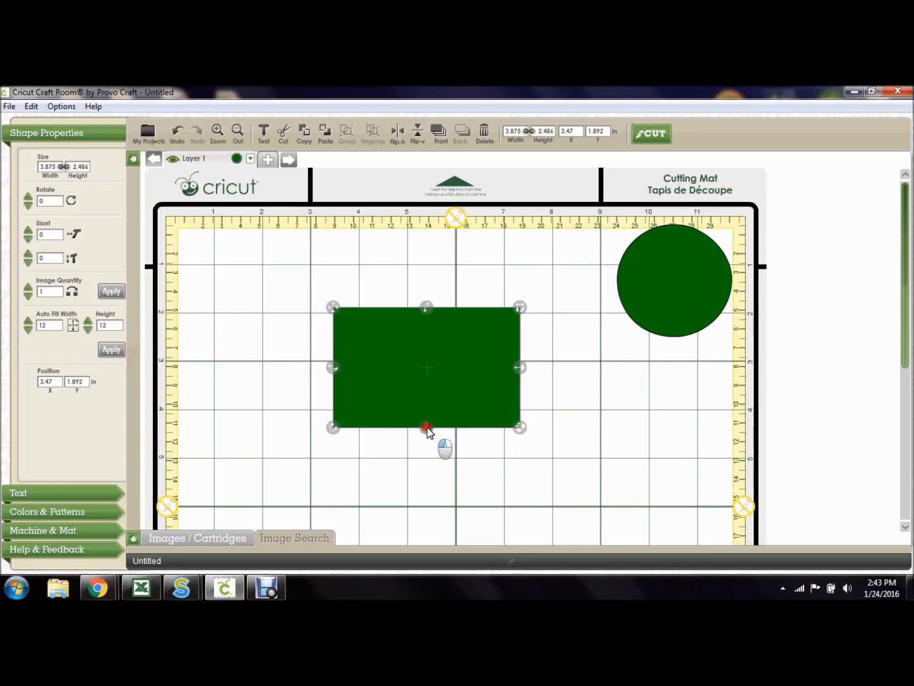
{"action": "left_click_drag", "start_coordinate": [435, 332], "coordinate": [369, 296]}
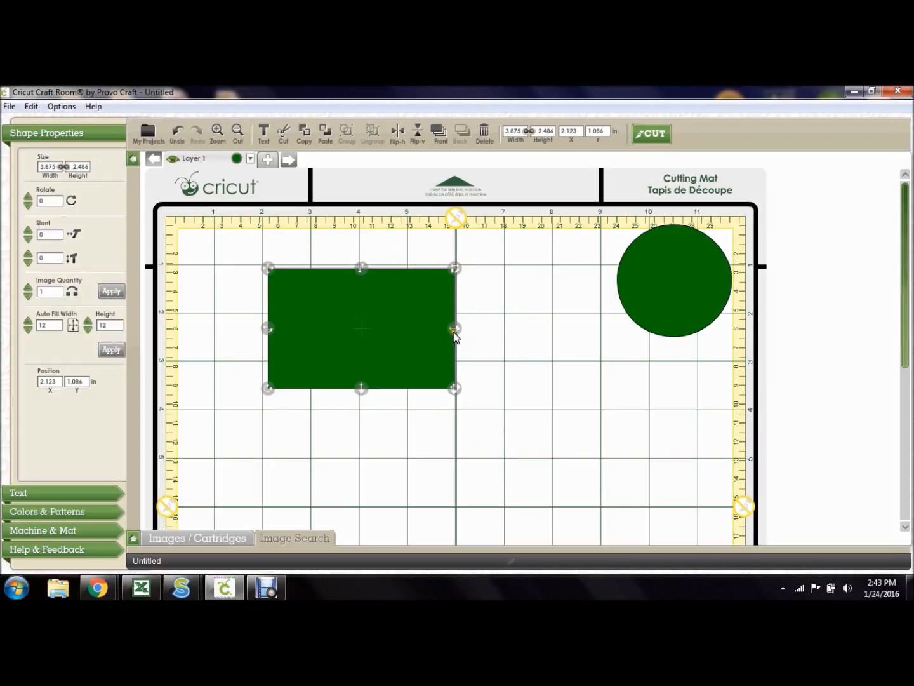
{"action": "left_click_drag", "start_coordinate": [350, 317], "coordinate": [353, 317]}
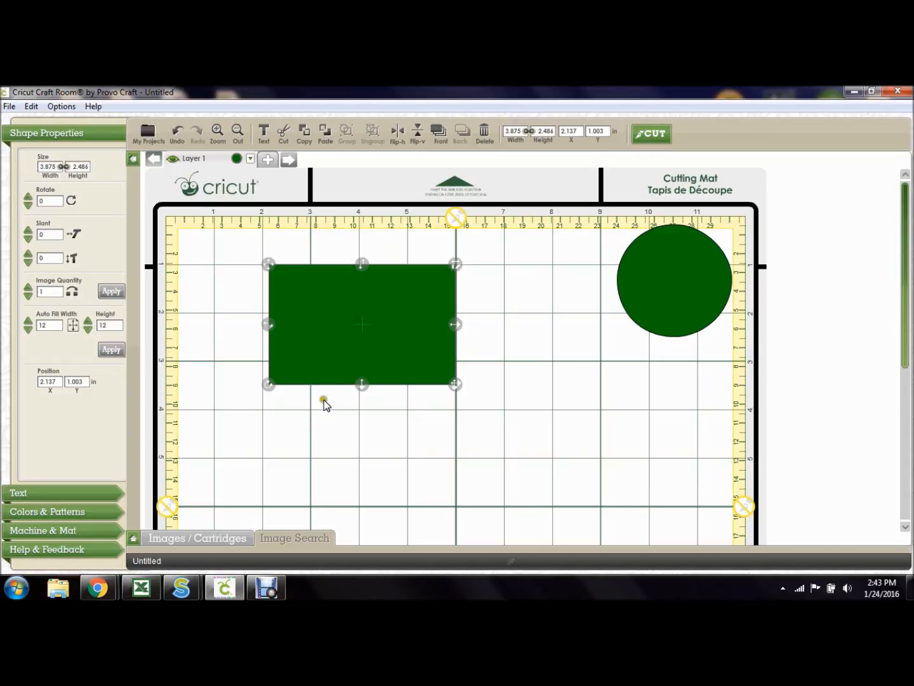
{"action": "left_click", "coordinate": [328, 434]}
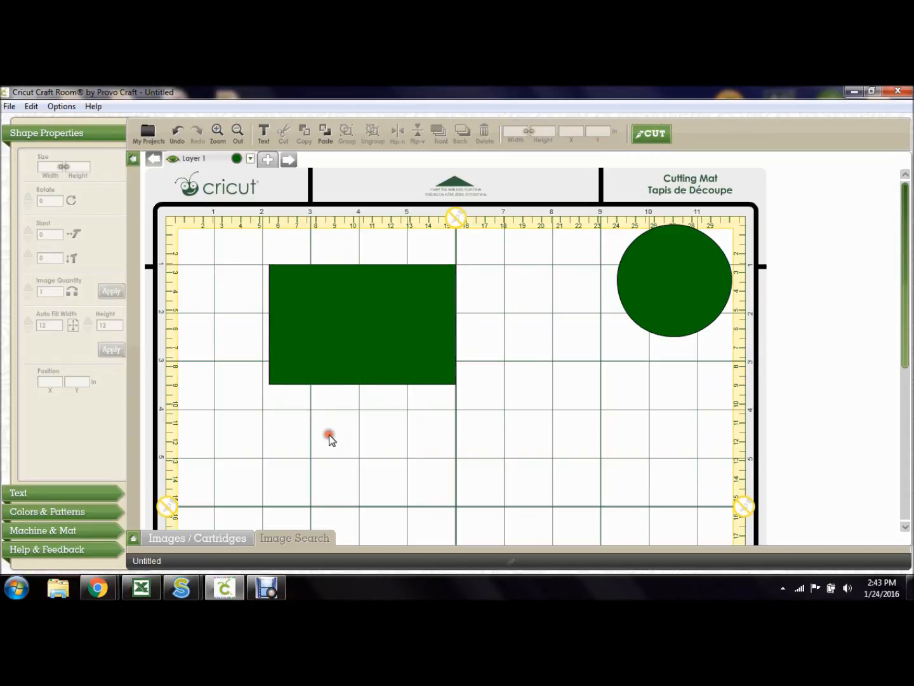
Enlarge the rectangle to about 4.44 by 3.18 in and move it to about X 1.58, Y 0.99 in
{"action": "left_click", "coordinate": [454, 326]}
{"action": "left_click_drag", "start_coordinate": [454, 326], "coordinate": [483, 325]}
{"action": "left_click_drag", "start_coordinate": [375, 385], "coordinate": [373, 419]}
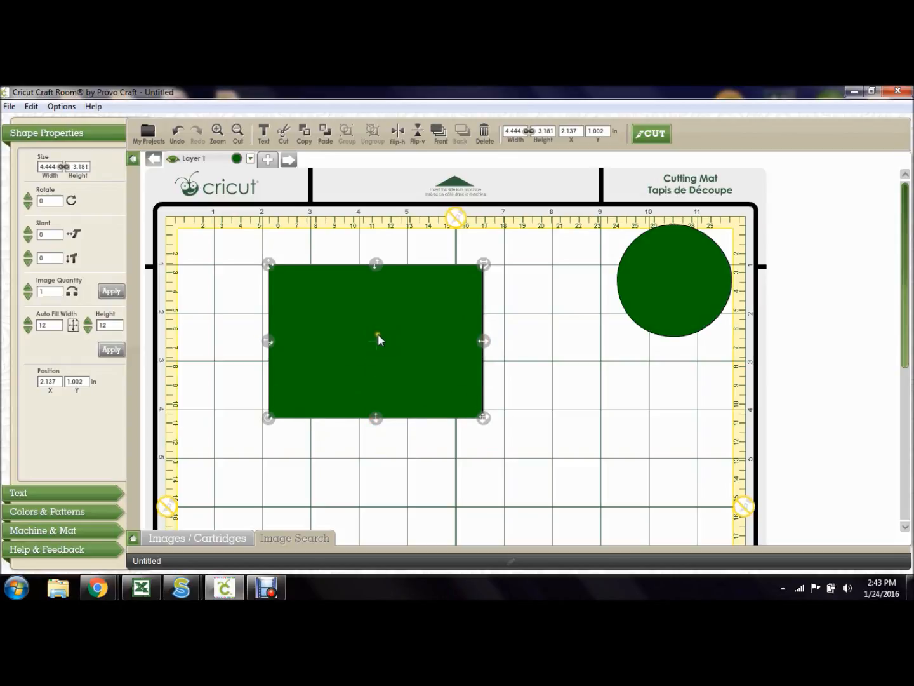
{"action": "left_click_drag", "start_coordinate": [376, 339], "coordinate": [346, 340]}
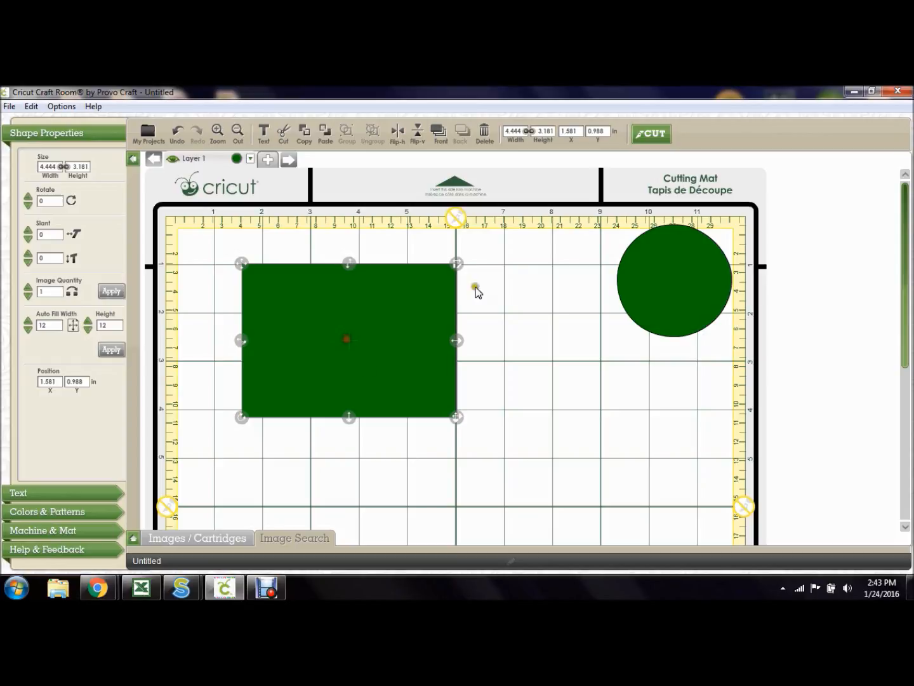
Move the circle over the rectangle's left edge and try to select it there
{"action": "left_click", "coordinate": [676, 268]}
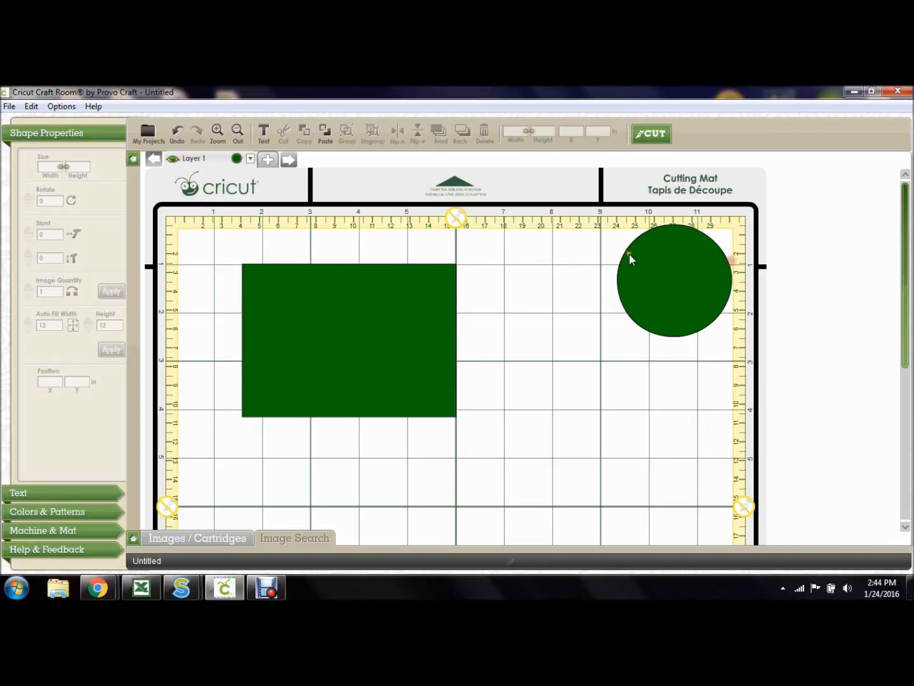
{"action": "left_click", "coordinate": [614, 288]}
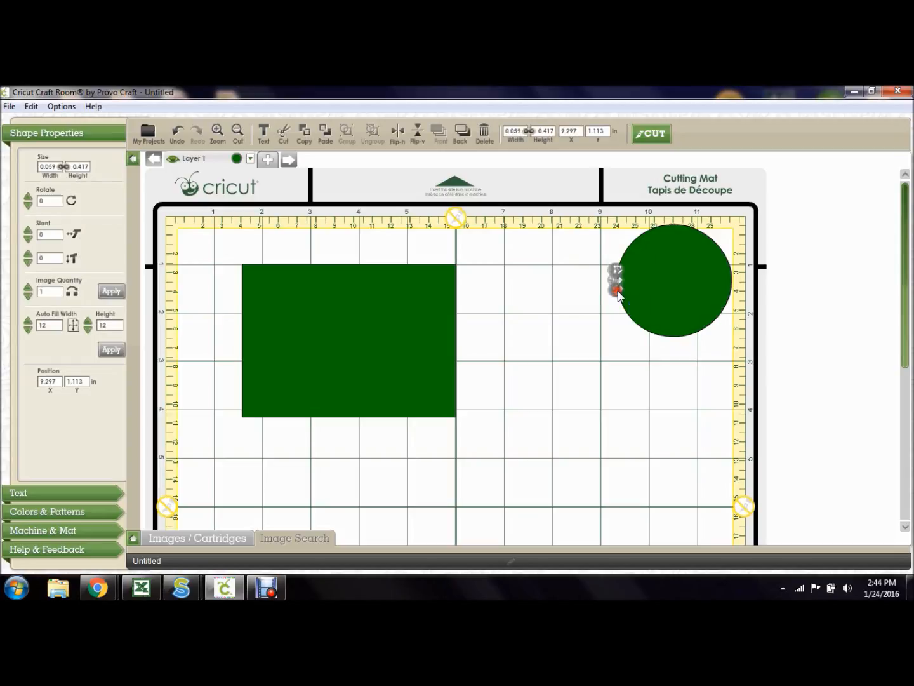
{"action": "left_click_drag", "start_coordinate": [666, 259], "coordinate": [235, 303]}
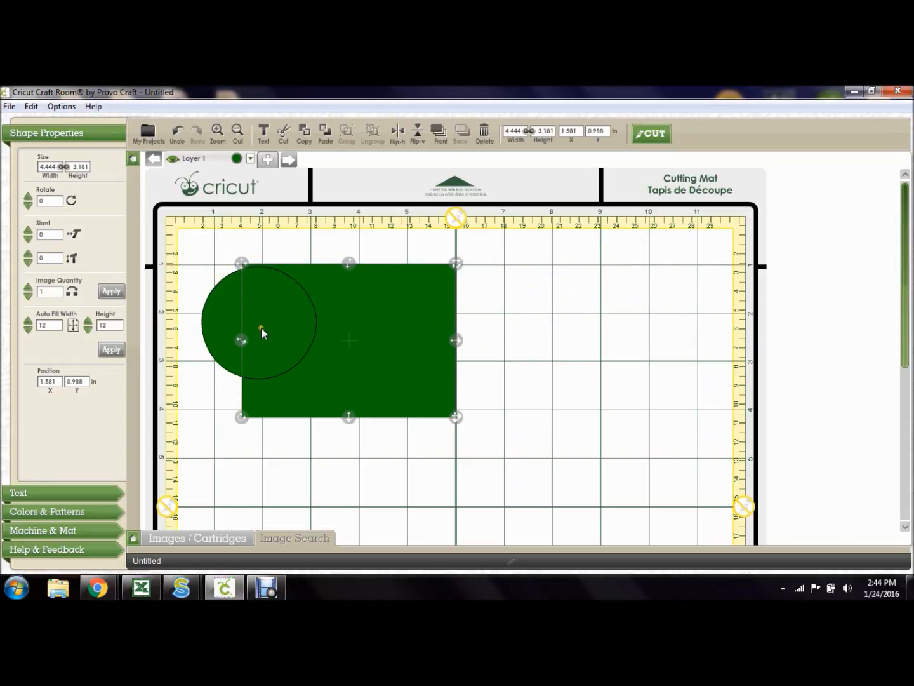
{"action": "left_click", "coordinate": [223, 322]}
{"action": "left_click", "coordinate": [212, 280]}
{"action": "left_click", "coordinate": [205, 299]}
{"action": "left_click", "coordinate": [230, 296]}
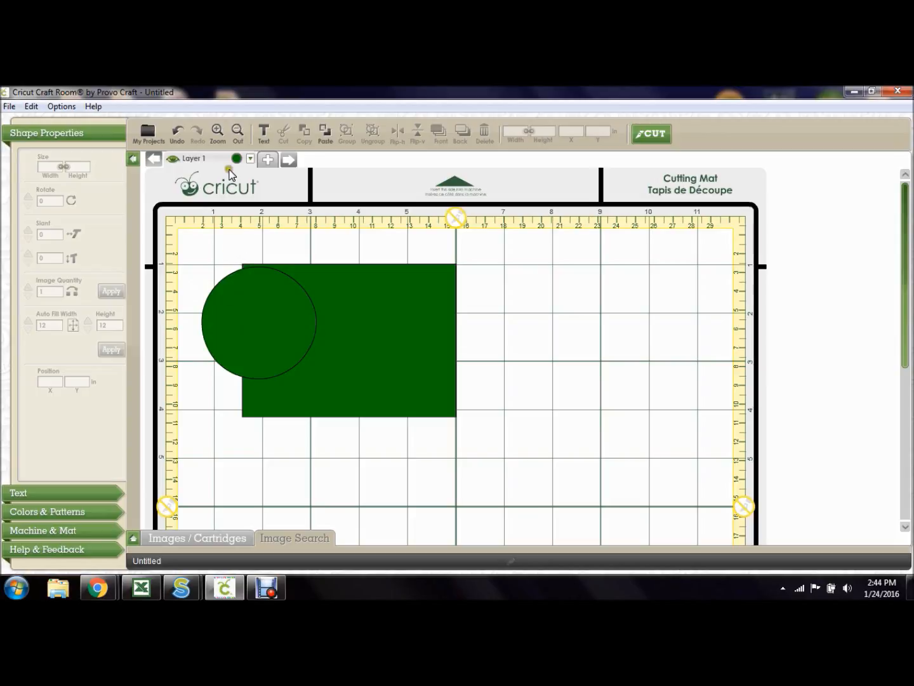
Undo the circle's moves, resizing and placement along with every rectangle edit, back to the originally added rectangle
{"action": "left_click", "coordinate": [176, 133]}
{"action": "left_click", "coordinate": [178, 136]}
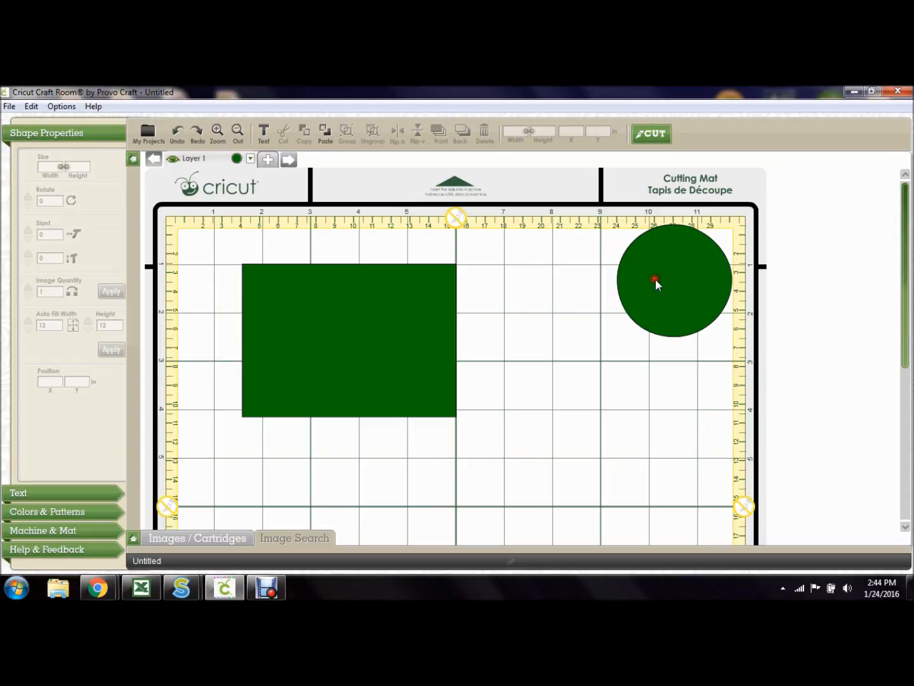
{"action": "left_click", "coordinate": [177, 134]}
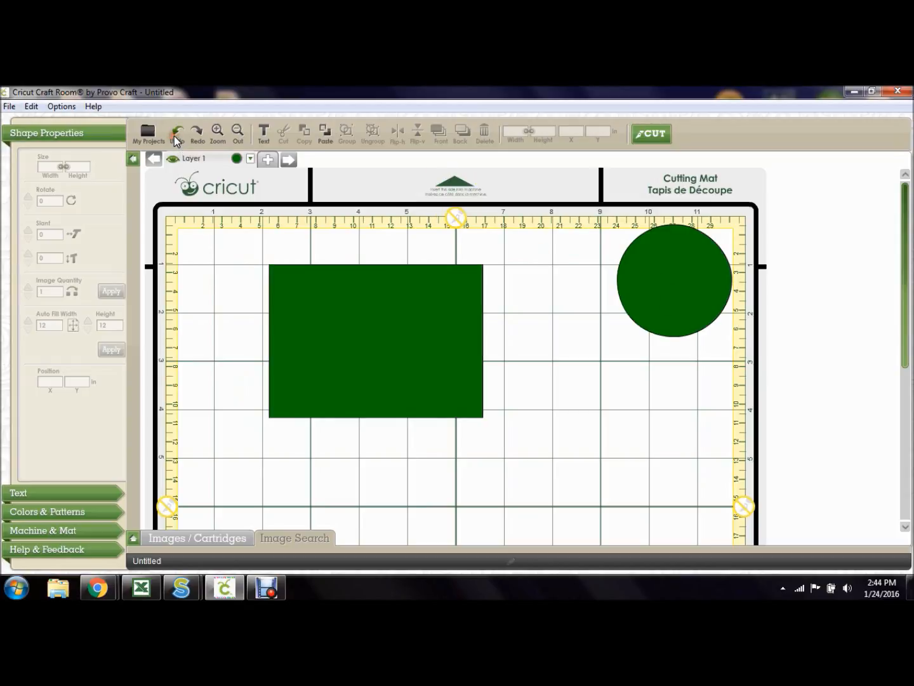
{"action": "left_click", "coordinate": [178, 136]}
{"action": "left_click", "coordinate": [178, 135]}
{"action": "left_click", "coordinate": [177, 135]}
{"action": "left_click", "coordinate": [178, 135]}
{"action": "left_click", "coordinate": [177, 135]}
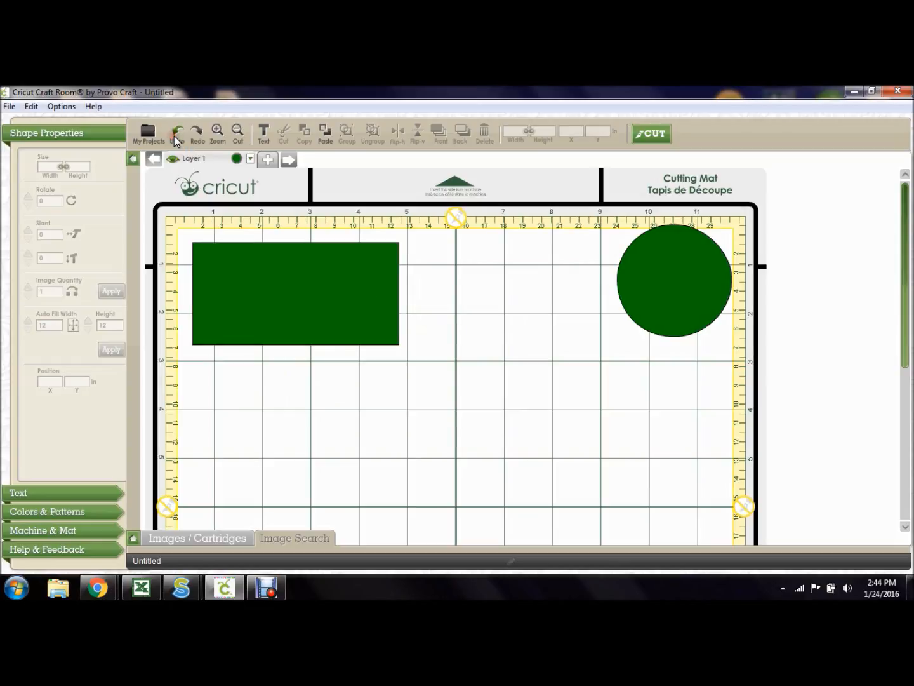
{"action": "left_click", "coordinate": [178, 135]}
{"action": "left_click", "coordinate": [175, 136]}
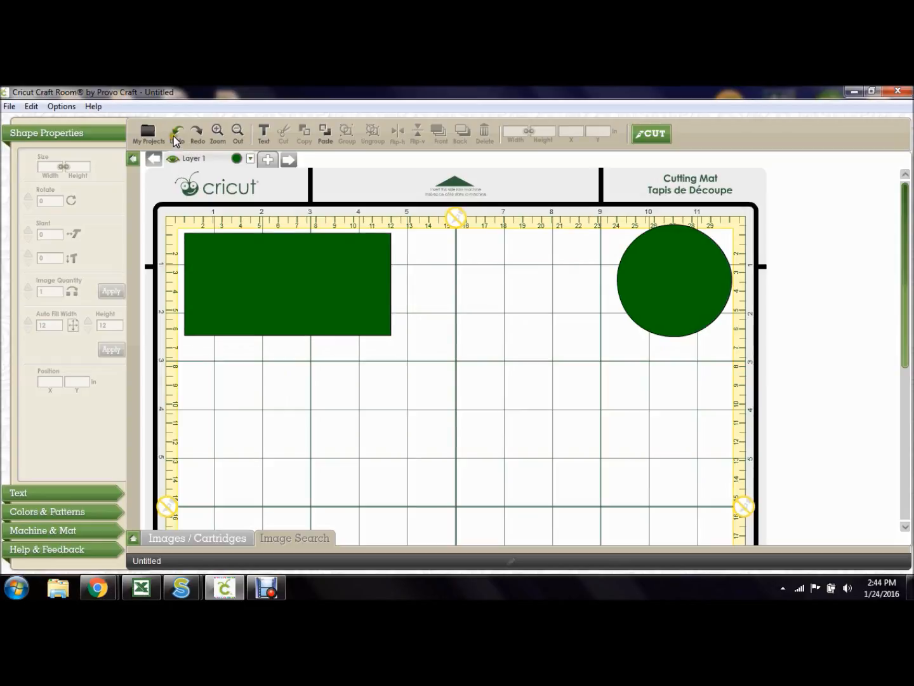
{"action": "left_click", "coordinate": [175, 137]}
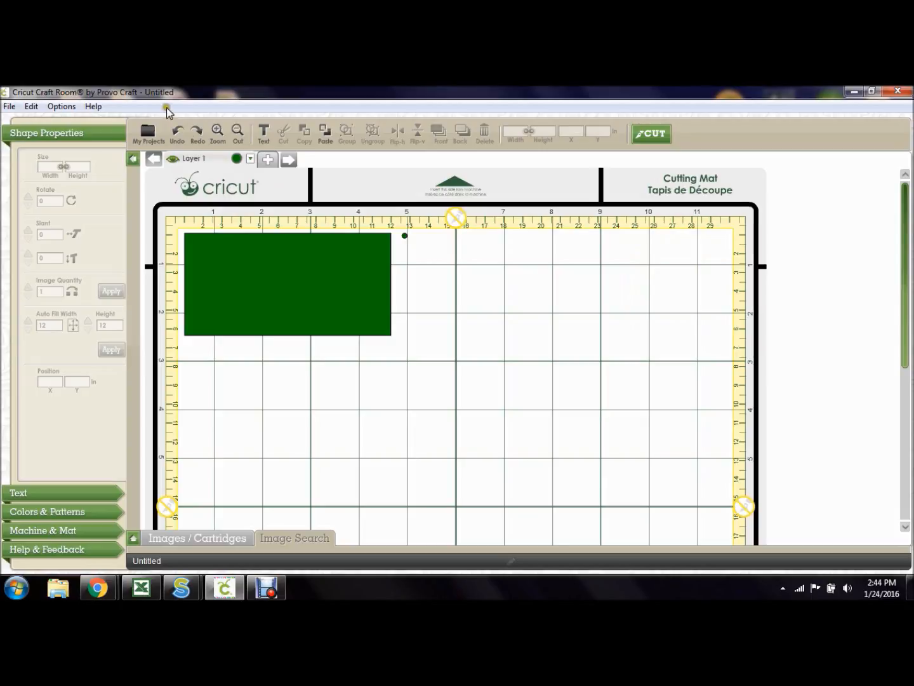
{"action": "left_click", "coordinate": [174, 135]}
Add the ring-shaped Pnwheel5 image from the circle search results to the mat and collapse the image library
{"action": "left_click", "coordinate": [283, 536]}
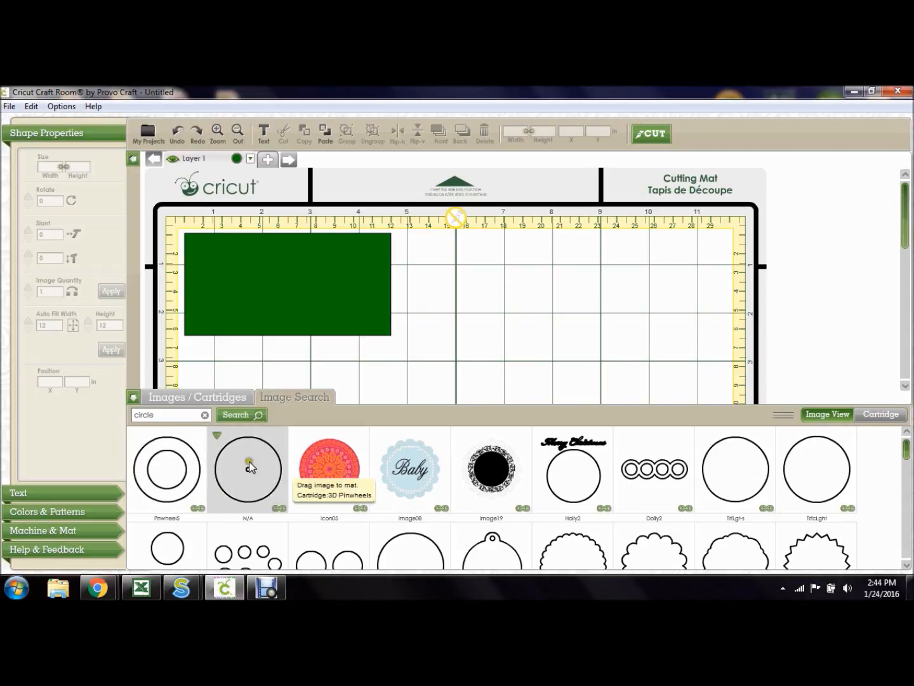
{"action": "double_click", "coordinate": [172, 460]}
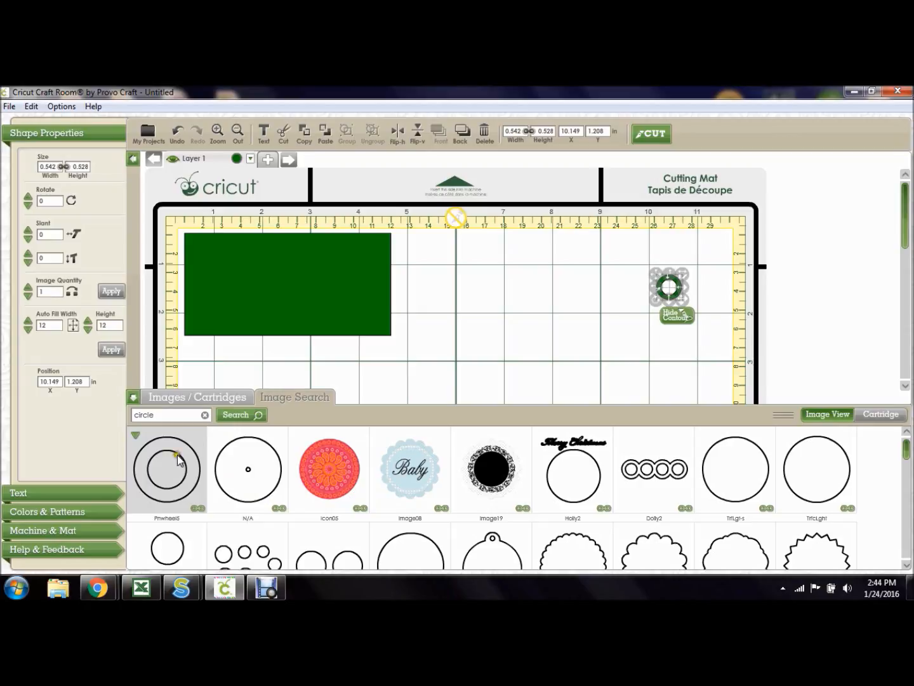
{"action": "left_click", "coordinate": [518, 362]}
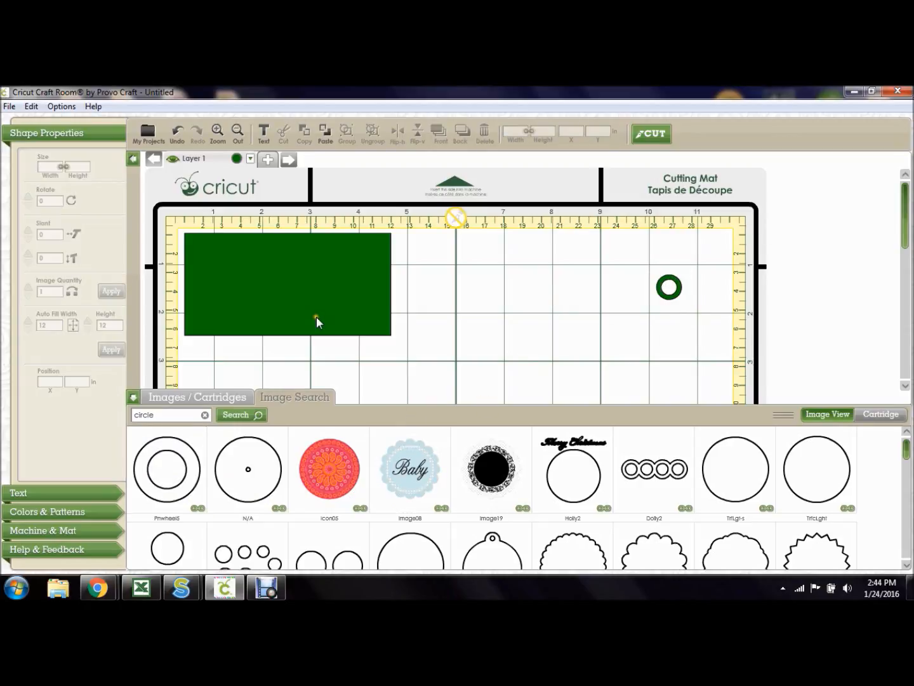
{"action": "left_click", "coordinate": [132, 398]}
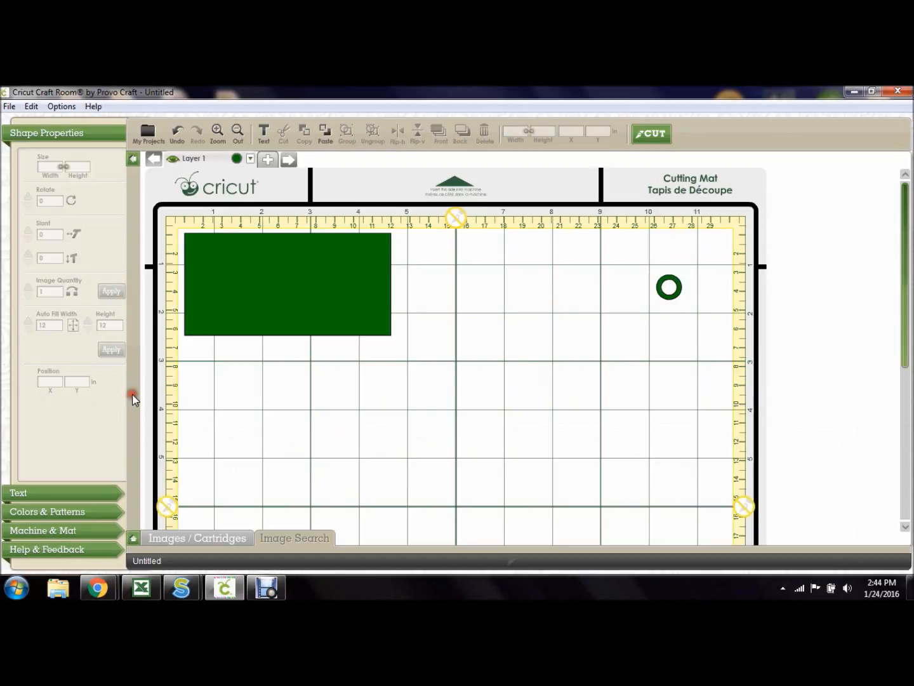
Enlarge the rectangle to about 5.07 by 3.24 in and move it to about X 0.96, Y 1.02 in
{"action": "left_click", "coordinate": [339, 294]}
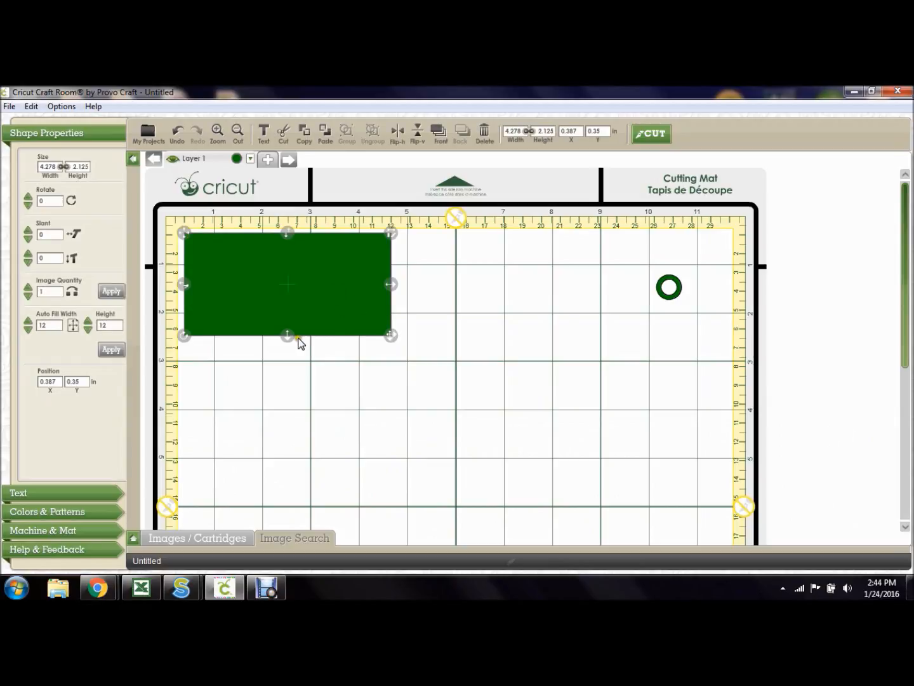
{"action": "left_click_drag", "start_coordinate": [287, 333], "coordinate": [286, 342]}
{"action": "left_click_drag", "start_coordinate": [286, 370], "coordinate": [279, 388]}
{"action": "left_click_drag", "start_coordinate": [392, 313], "coordinate": [430, 311]}
{"action": "left_click_drag", "start_coordinate": [287, 282], "coordinate": [323, 314]}
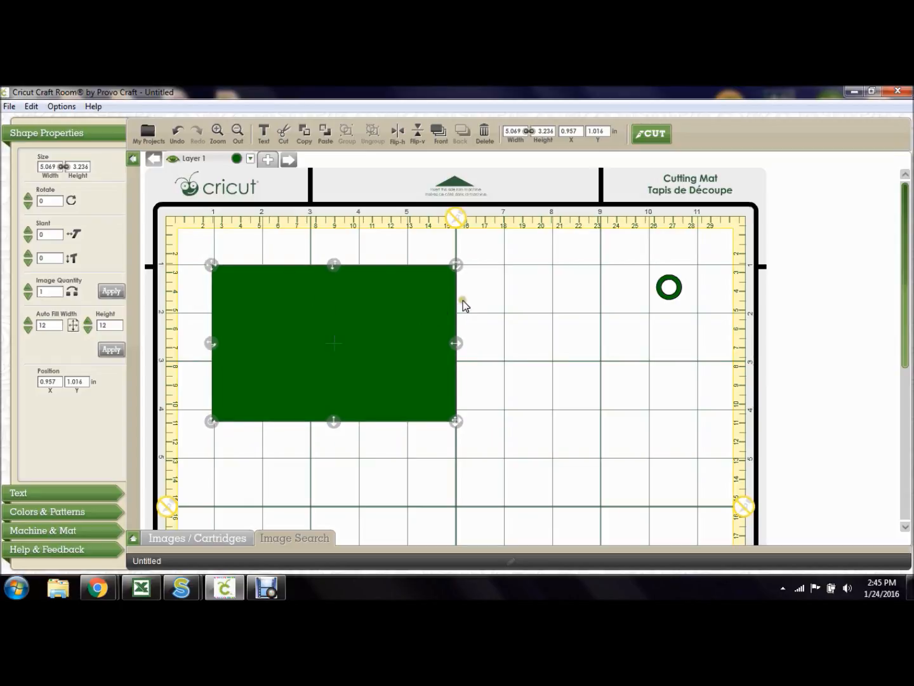
Enlarge the ring to about 1.74 by 1.71 in and place it over the rectangle's upper-left corner
{"action": "left_click", "coordinate": [671, 286]}
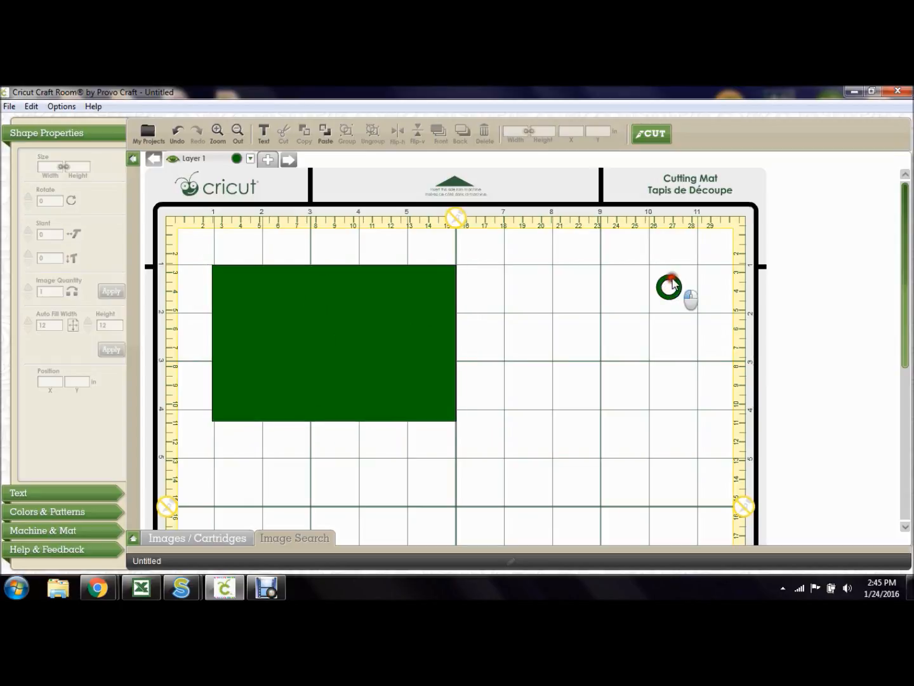
{"action": "left_click_drag", "start_coordinate": [687, 302], "coordinate": [739, 432]}
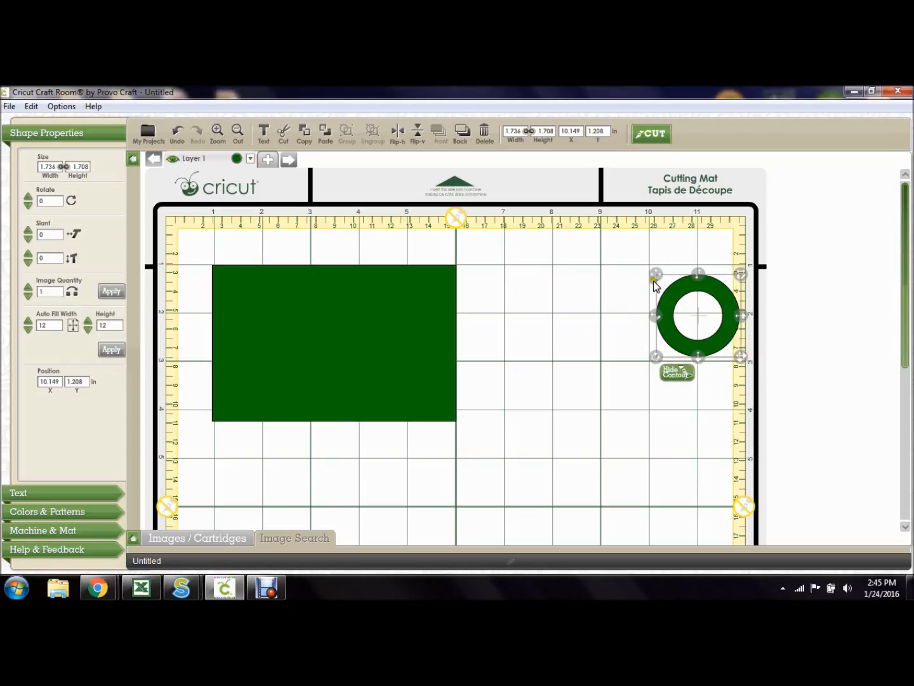
{"action": "left_click_drag", "start_coordinate": [661, 285], "coordinate": [175, 266]}
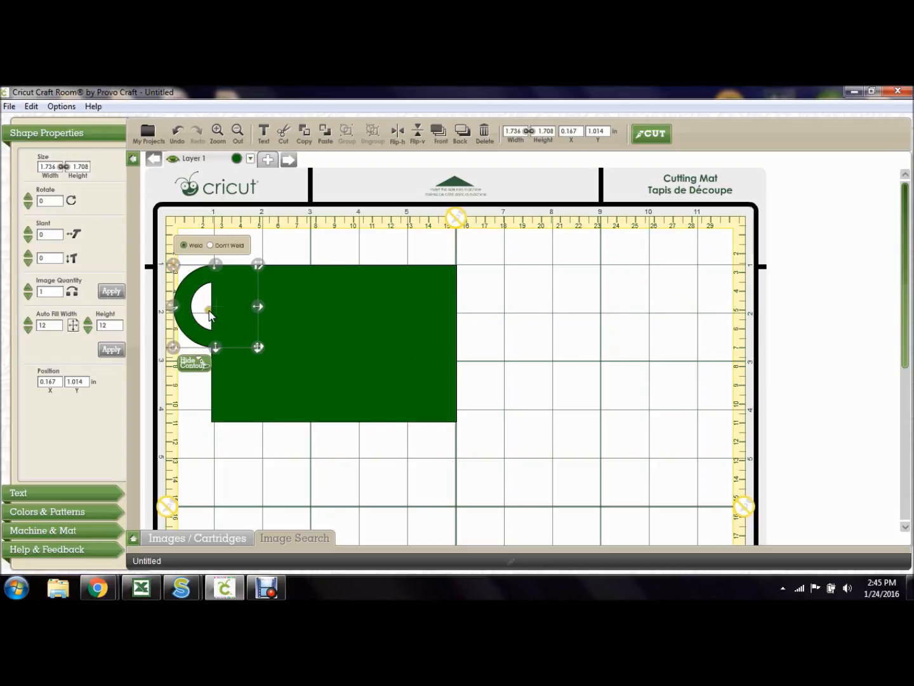
Stretch the overlapping ring to about 2.51 by 3.25 in to match the rectangle's height
{"action": "left_click_drag", "start_coordinate": [258, 350], "coordinate": [277, 435]}
{"action": "left_click_drag", "start_coordinate": [223, 365], "coordinate": [224, 425]}
{"action": "left_click_drag", "start_coordinate": [280, 343], "coordinate": [297, 344]}
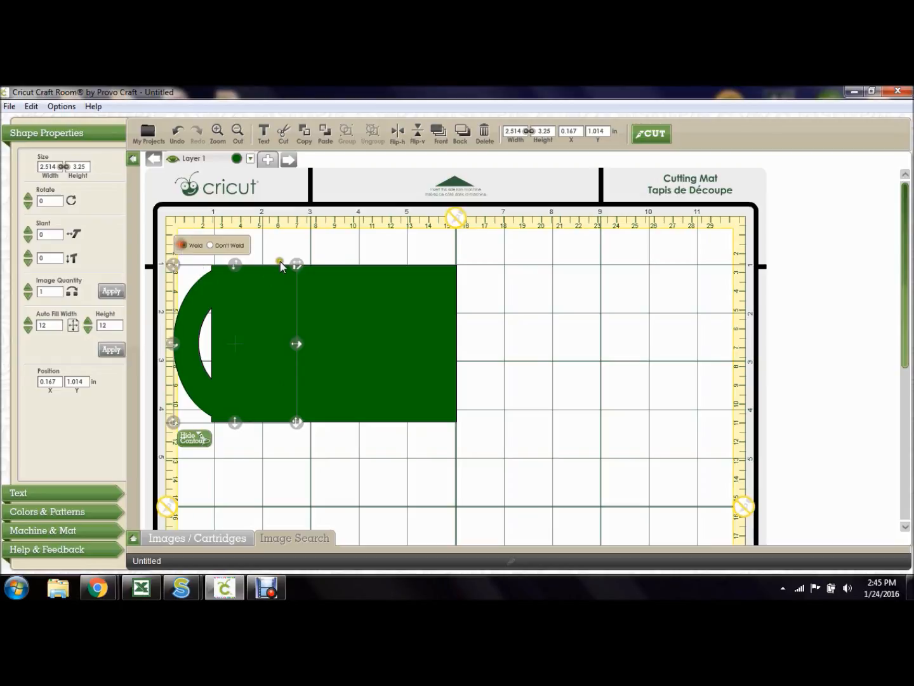
{"action": "left_click", "coordinate": [540, 325]}
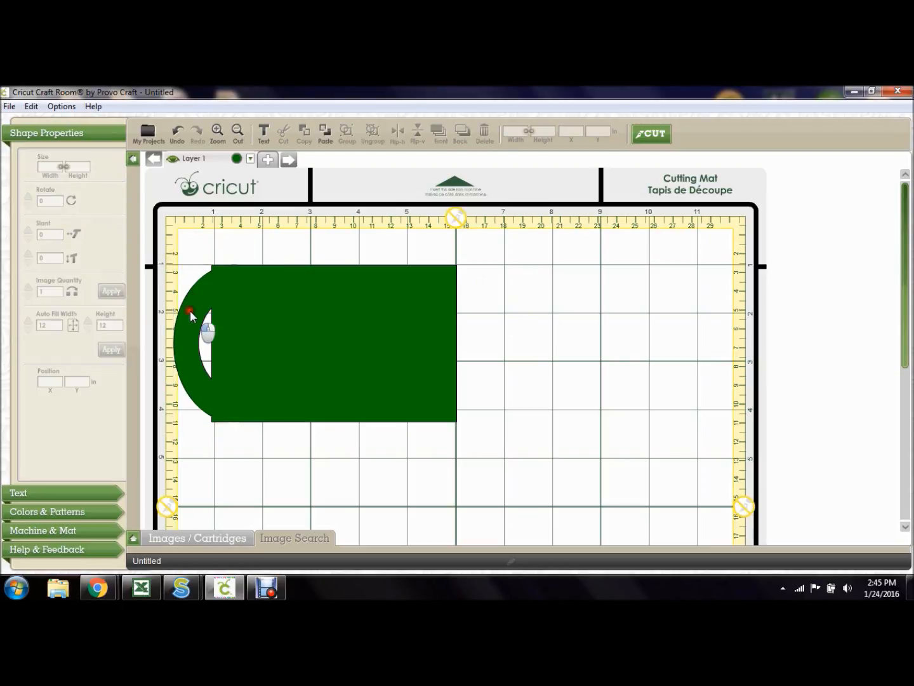
Shift the ring to X 0 in and the rectangle to about X 1.40 in, leaving them overlapped with a larger handle opening
{"action": "left_click", "coordinate": [203, 342]}
{"action": "left_click", "coordinate": [202, 387]}
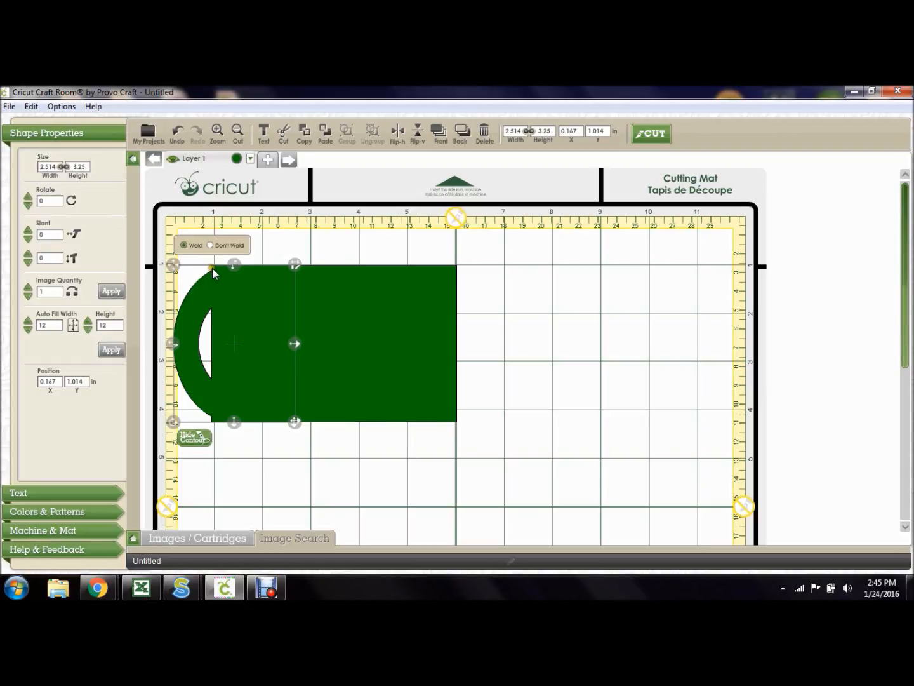
{"action": "left_click_drag", "start_coordinate": [232, 268], "coordinate": [232, 269]}
{"action": "left_click", "coordinate": [192, 312]}
{"action": "left_click_drag", "start_coordinate": [176, 266], "coordinate": [158, 264]}
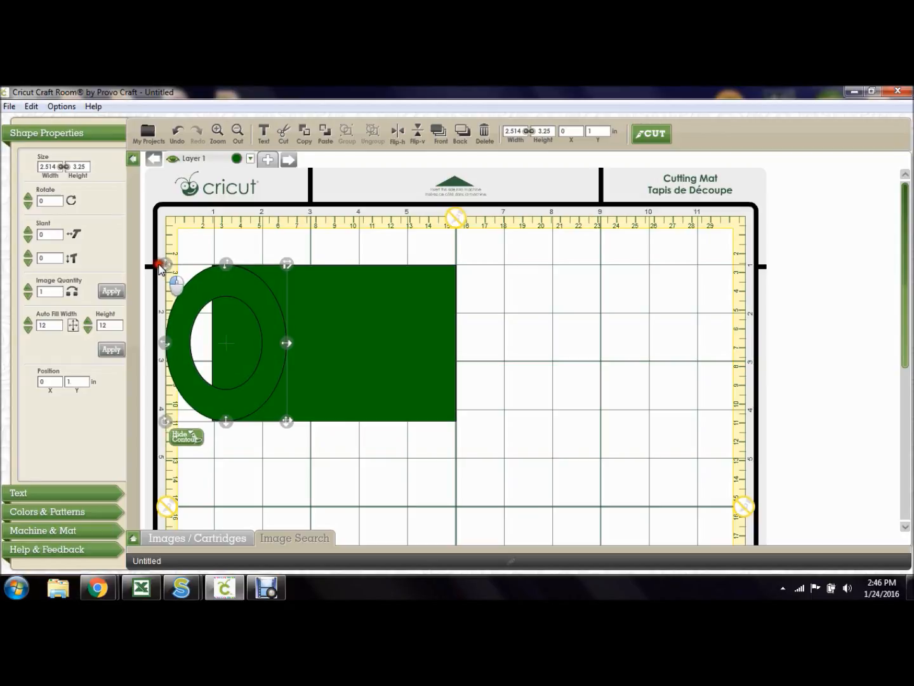
{"action": "left_click_drag", "start_coordinate": [384, 333], "coordinate": [412, 334]}
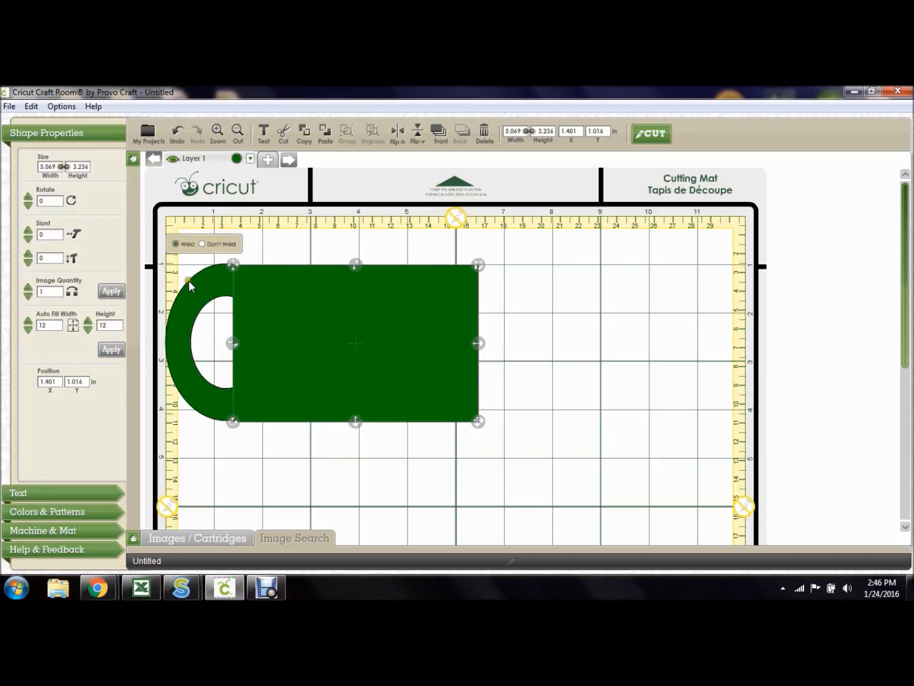
Nudge the ring down to about Y 1.01 in to align it with the rectangle's top and bottom edges
{"action": "left_click", "coordinate": [205, 288]}
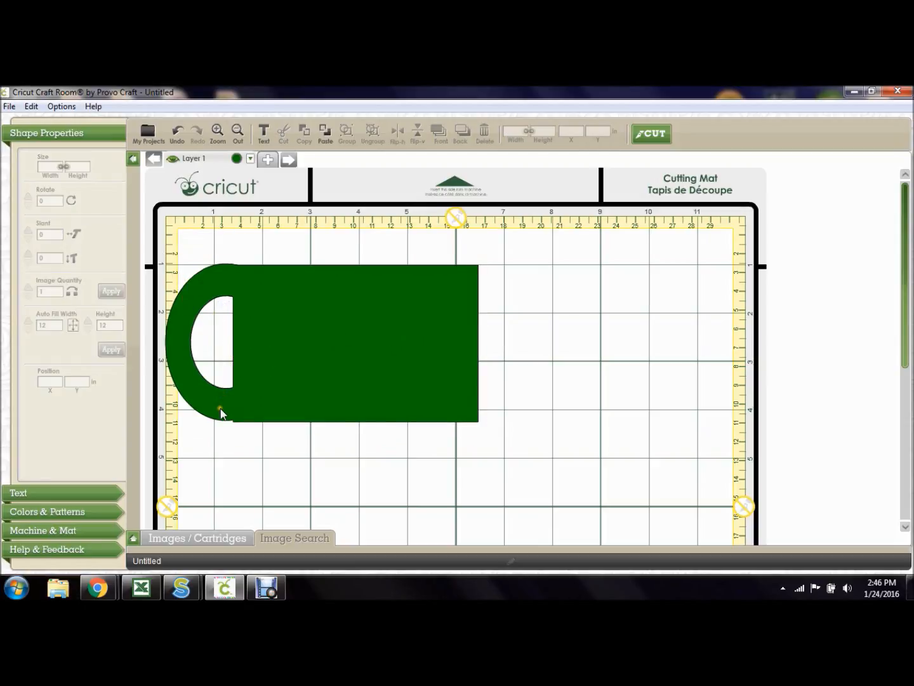
{"action": "left_click", "coordinate": [177, 356]}
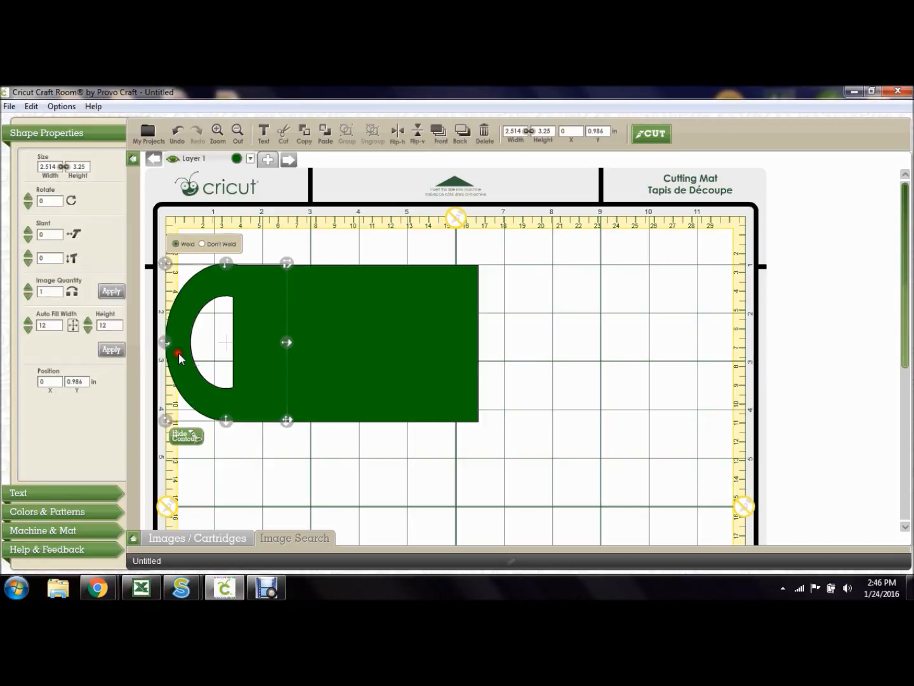
{"action": "key", "text": "Down"}
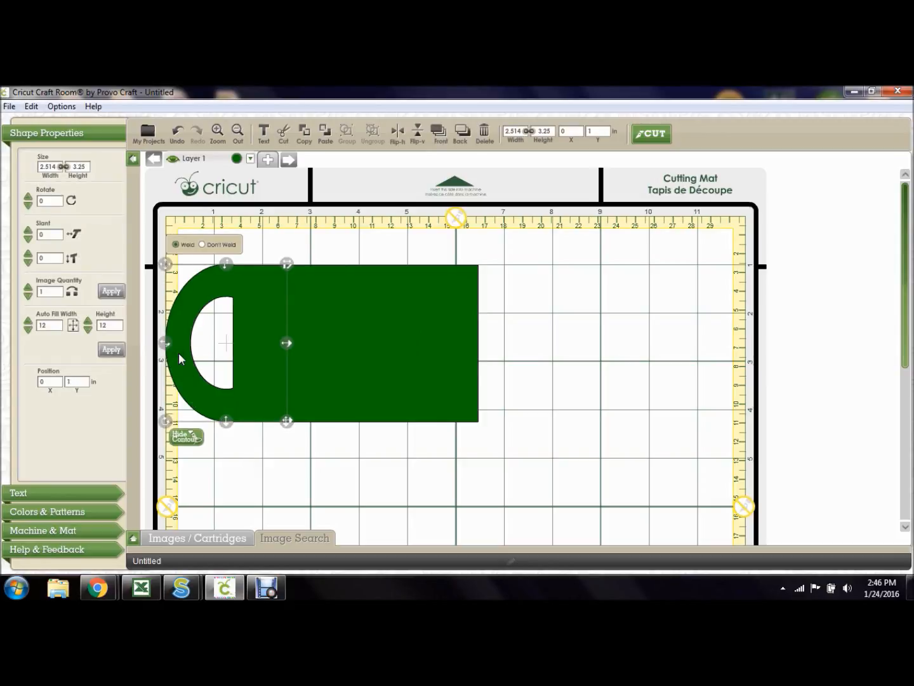
{"action": "key", "text": "Down"}
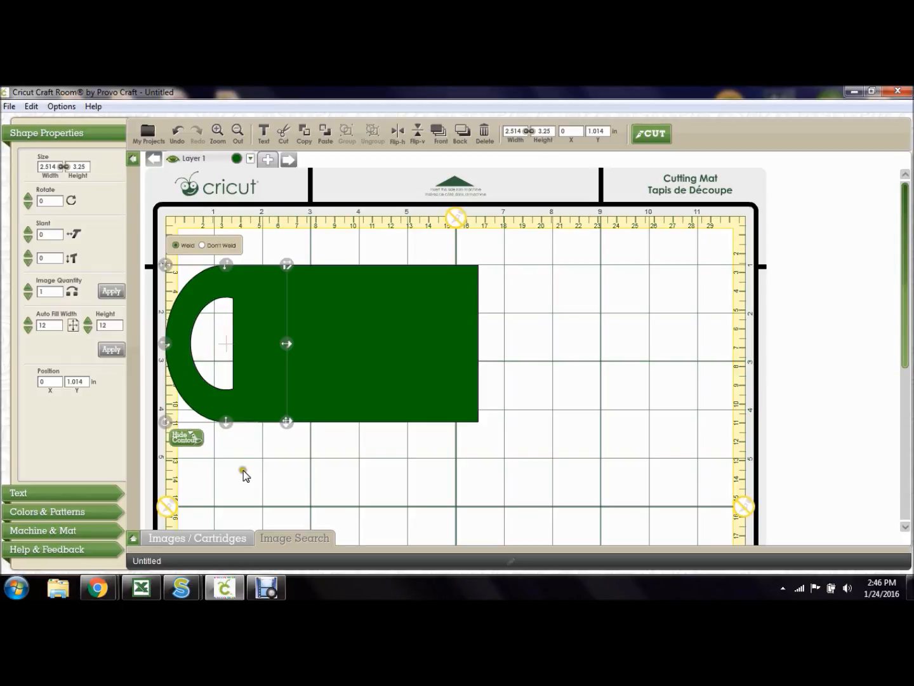
{"action": "left_click", "coordinate": [343, 475]}
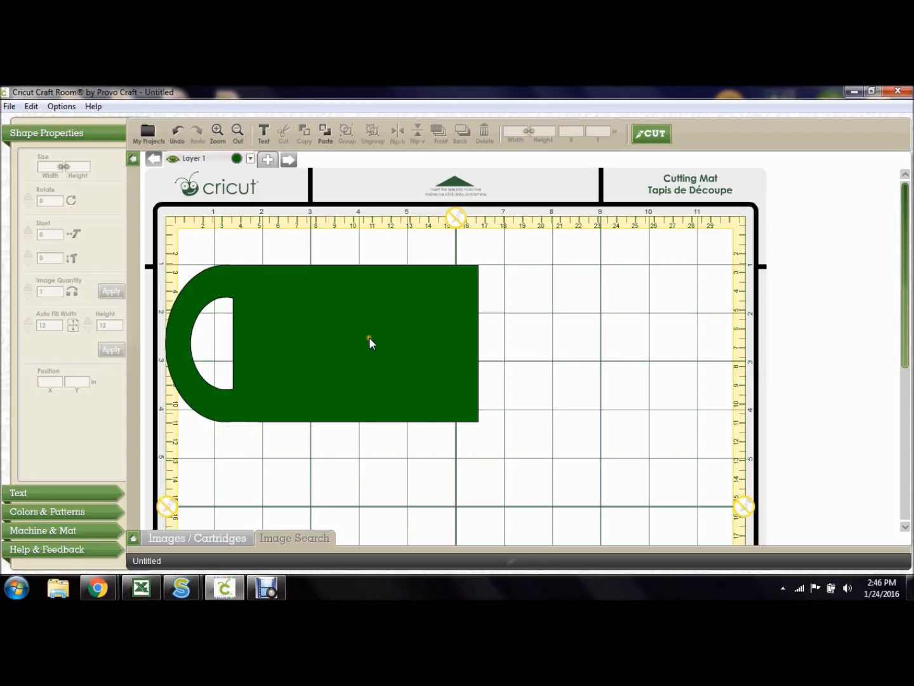
Select the ring and rectangle together, move them to about X 0.35 in and narrow them to about 4.68 in wide
{"action": "left_click_drag", "start_coordinate": [177, 234], "coordinate": [500, 481]}
{"action": "left_click_drag", "start_coordinate": [165, 267], "coordinate": [183, 271]}
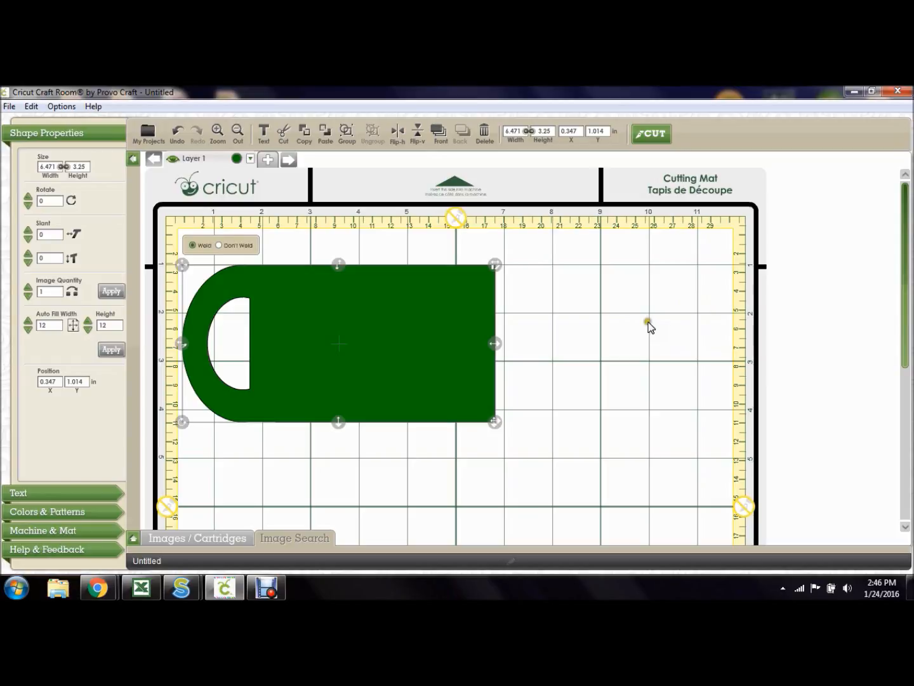
{"action": "left_click_drag", "start_coordinate": [496, 343], "coordinate": [409, 337]}
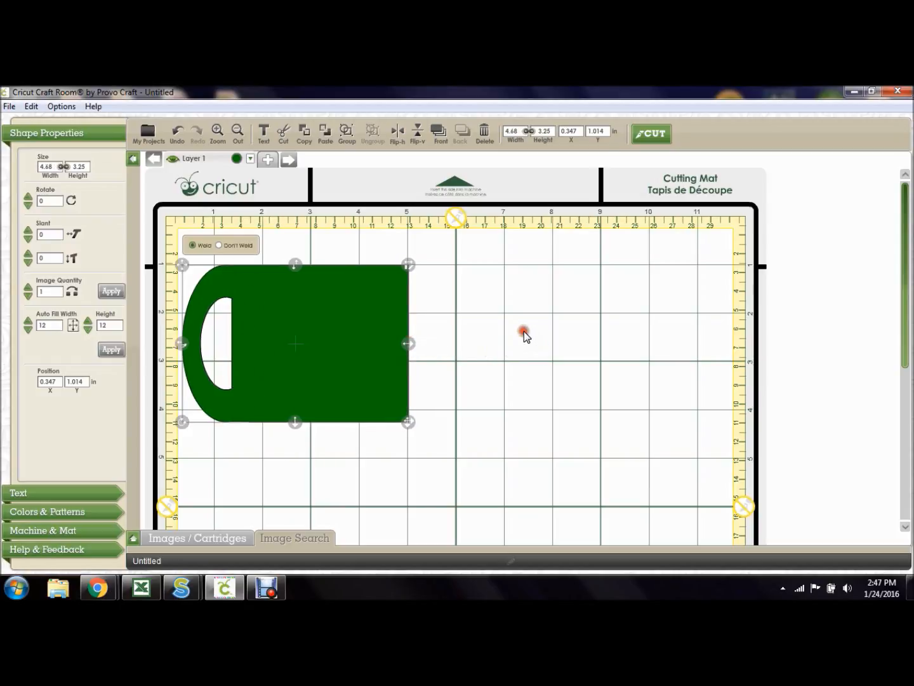
{"action": "left_click", "coordinate": [524, 330]}
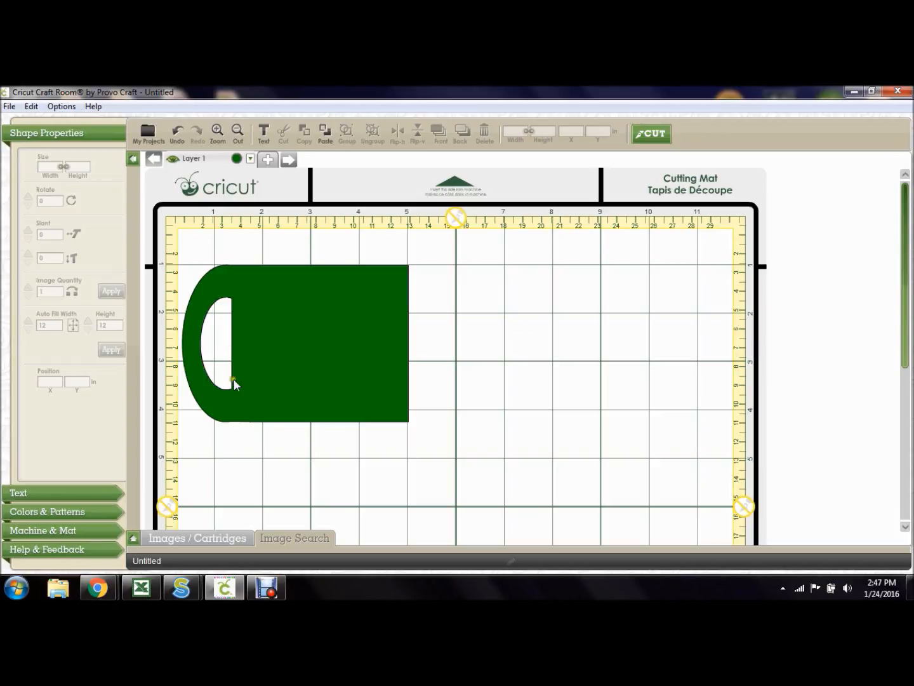
Add a second rectangle from the Cricut Craft Room Basics cartridge to the mat and collapse the image library
{"action": "left_click", "coordinate": [131, 538]}
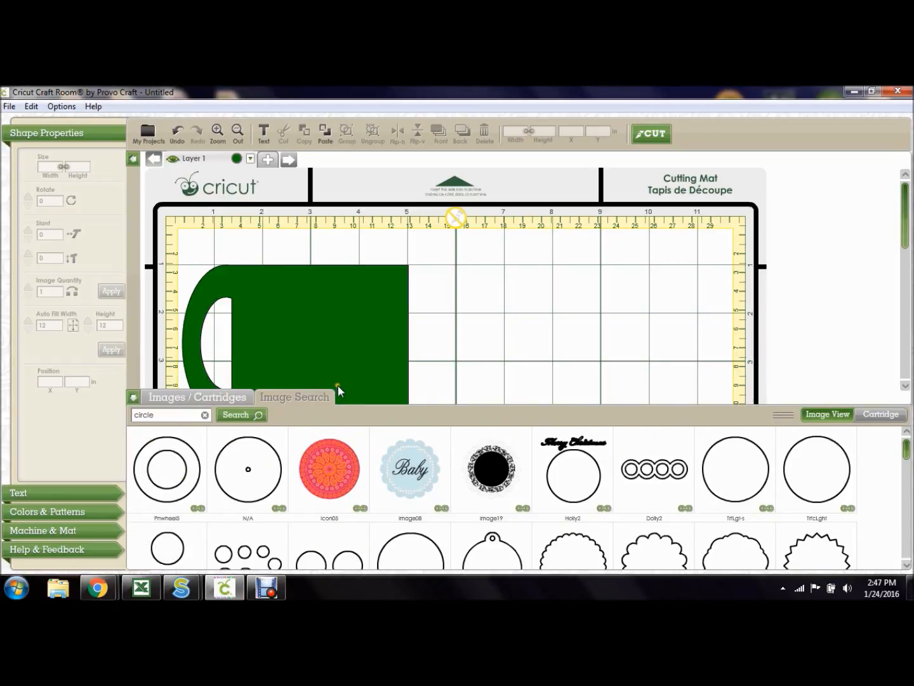
{"action": "left_click", "coordinate": [182, 396]}
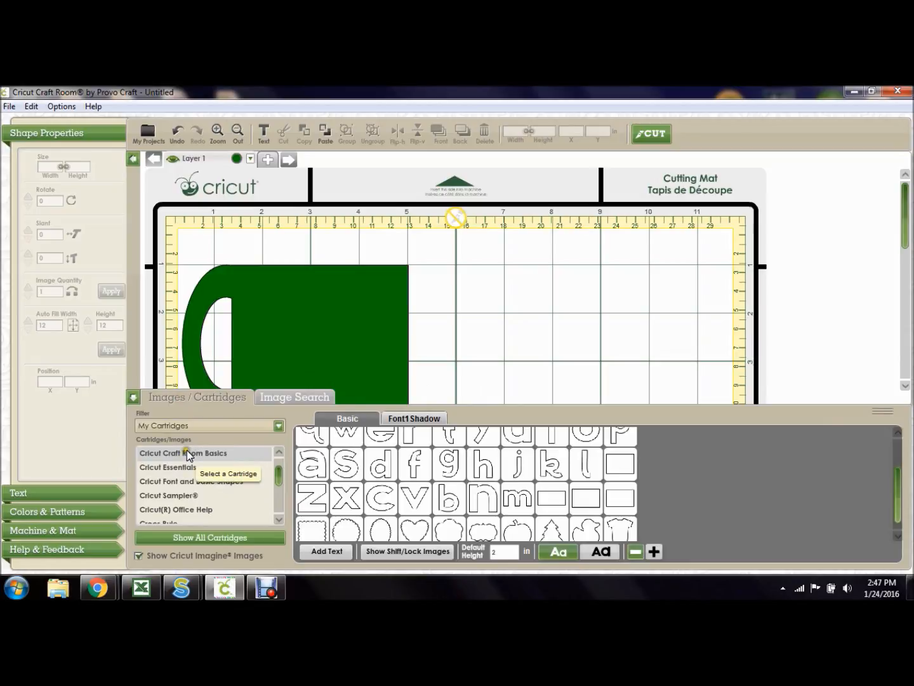
{"action": "left_click", "coordinate": [553, 499]}
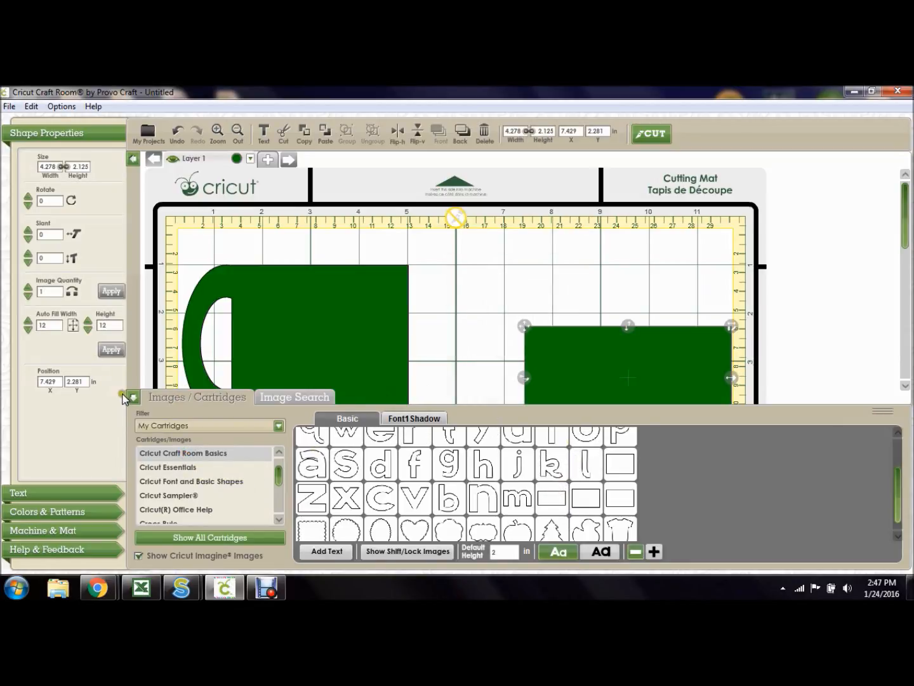
{"action": "left_click", "coordinate": [133, 397]}
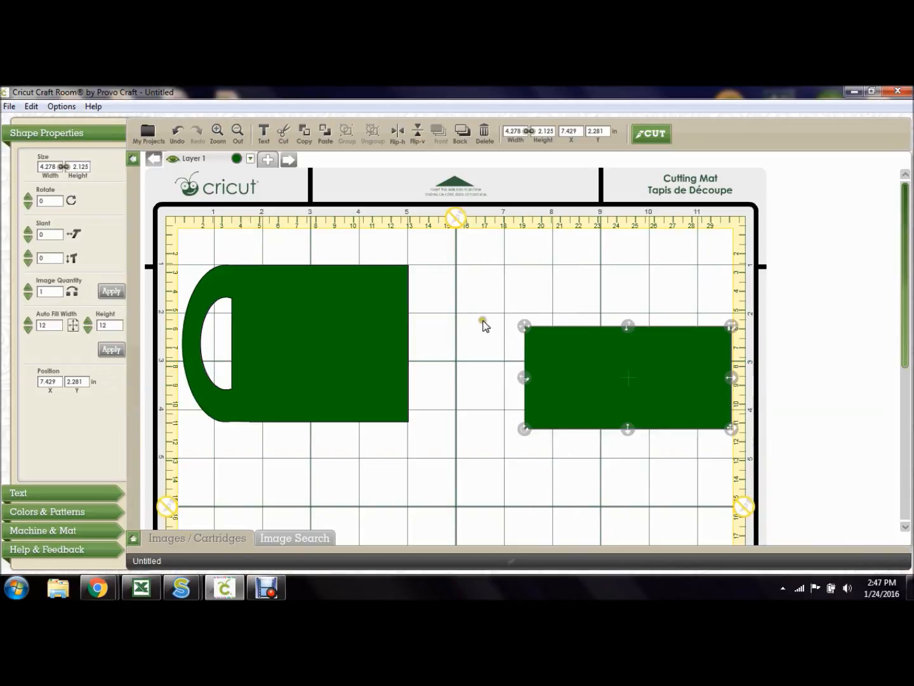
Rotate the new rectangle by 90 degrees and place it just right of the purse shape at about X 5.12, Y 1.02 in
{"action": "left_click", "coordinate": [53, 200]}
{"action": "key", "text": "BackSpace"}
{"action": "type", "text": "90"}
{"action": "left_click", "coordinate": [489, 265]}
{"action": "left_click_drag", "start_coordinate": [626, 337], "coordinate": [470, 333]}
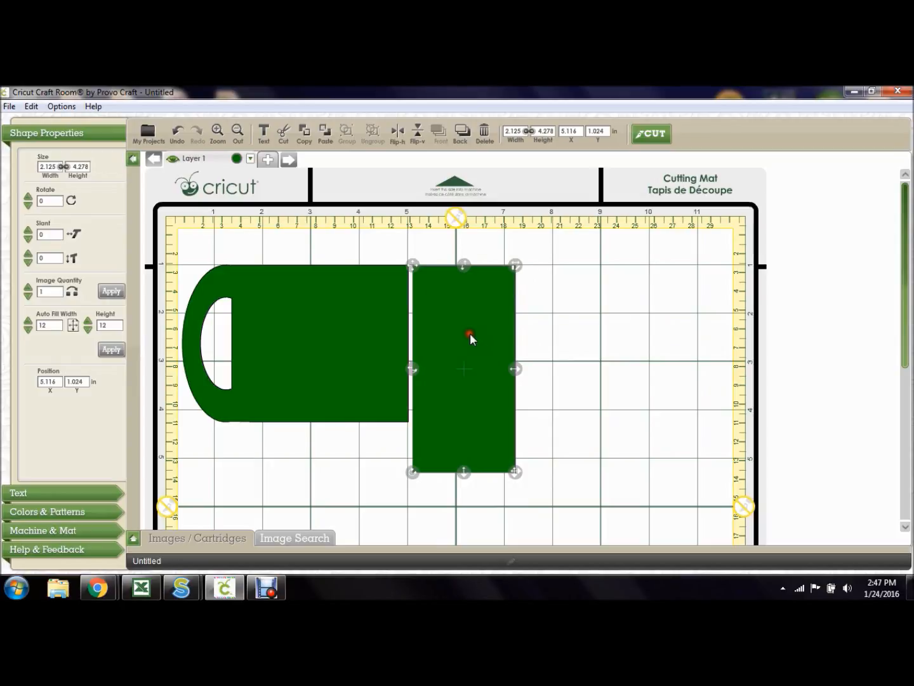
{"action": "left_click", "coordinate": [466, 490]}
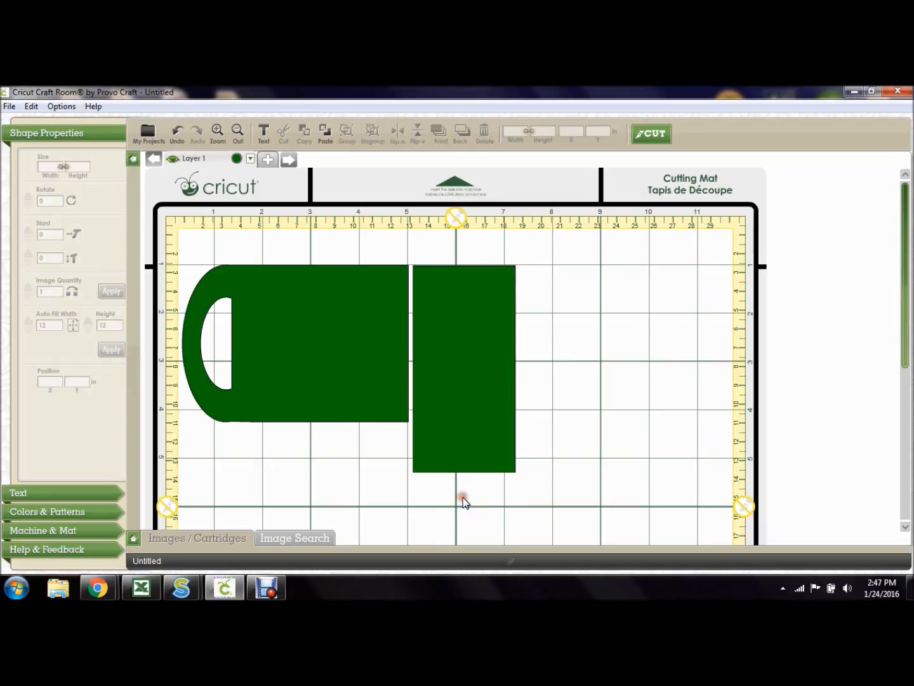
Resize the second rectangle to a strip about 0.90 in wide and 3.29 in high
{"action": "left_click", "coordinate": [463, 413]}
{"action": "left_click_drag", "start_coordinate": [464, 471], "coordinate": [455, 422]}
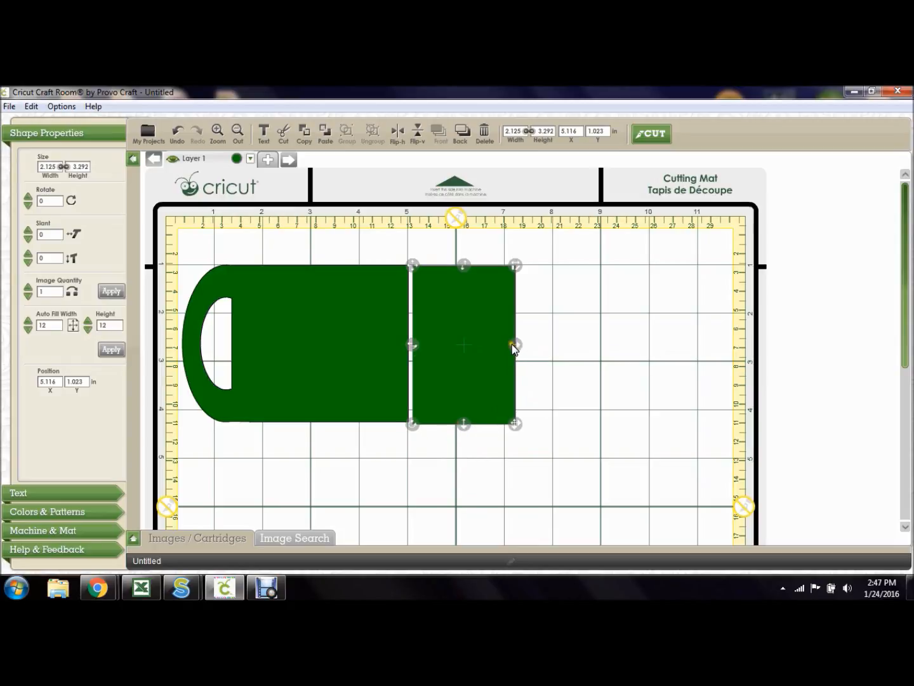
{"action": "left_click_drag", "start_coordinate": [513, 342], "coordinate": [454, 334]}
{"action": "left_click", "coordinate": [547, 343]}
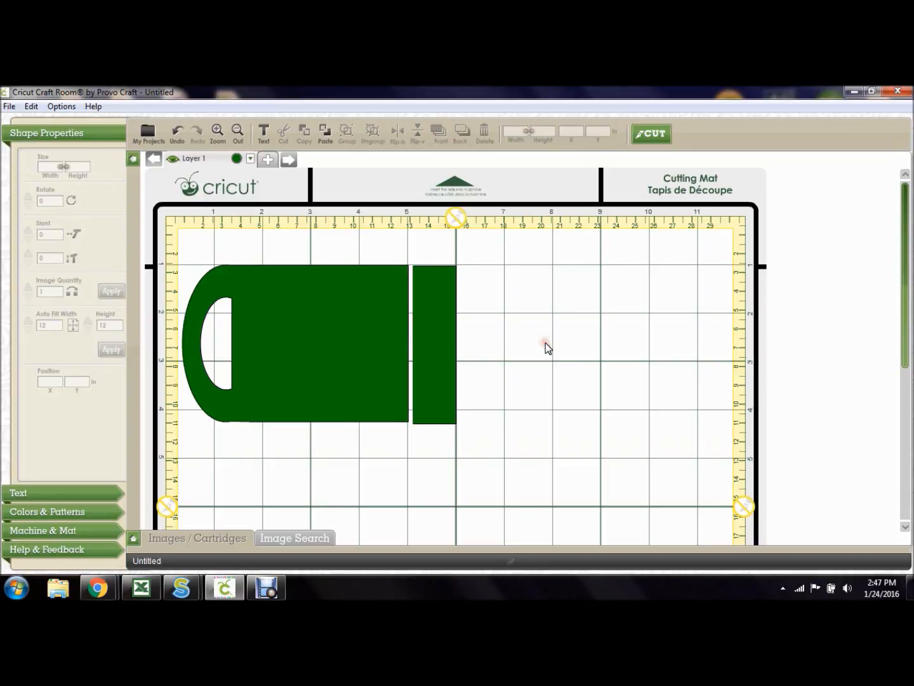
Nudge the strip to about X 5.06, Y 0.995 in beside the purse shape and widen it to 1 in
{"action": "left_click", "coordinate": [449, 320]}
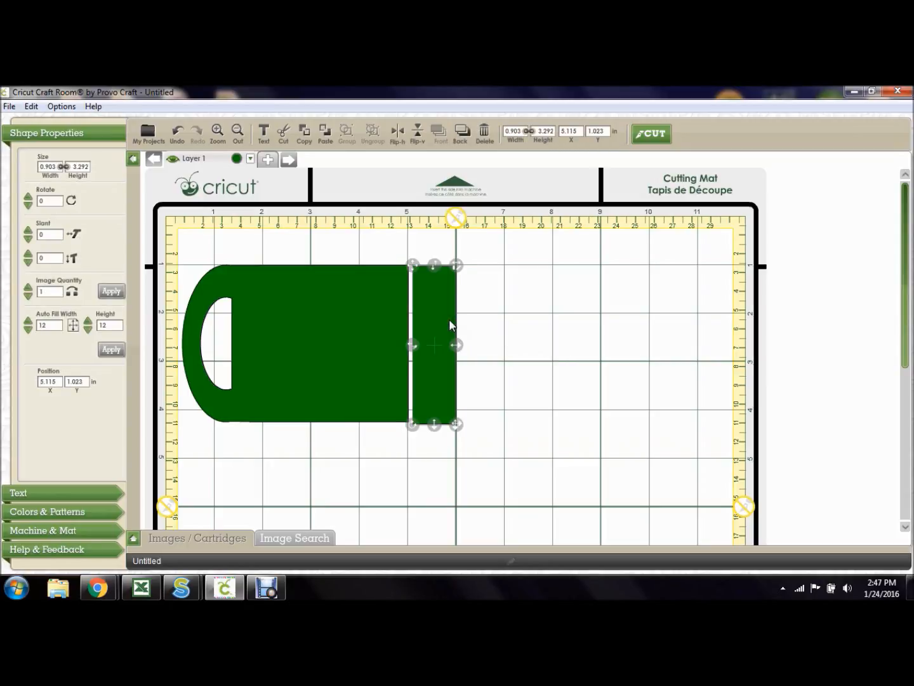
{"action": "key", "text": "Up"}
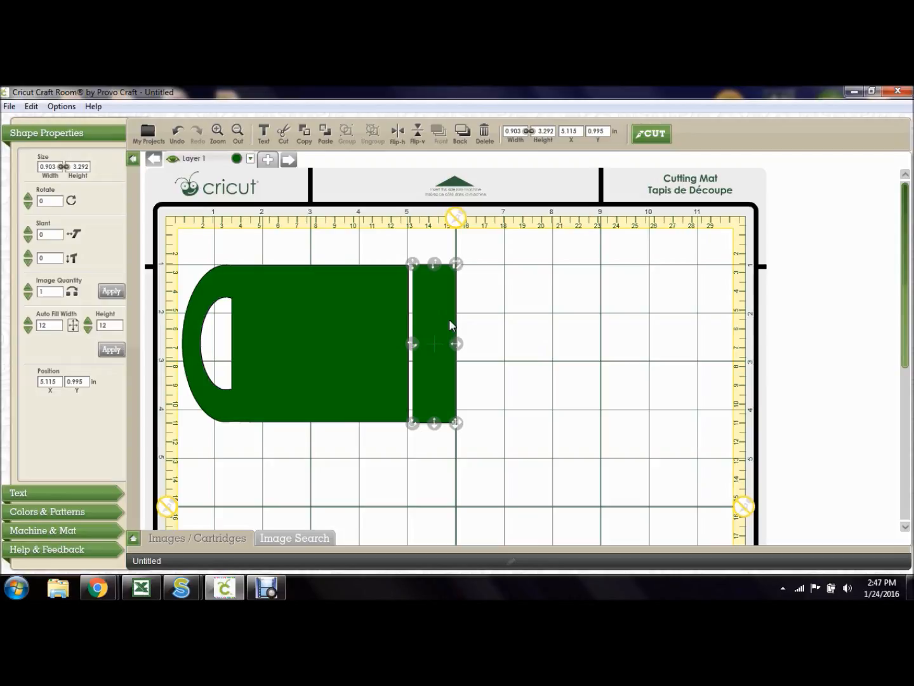
{"action": "key", "text": "Left"}
{"action": "key", "text": "Left"}
{"action": "key", "text": "Left"}
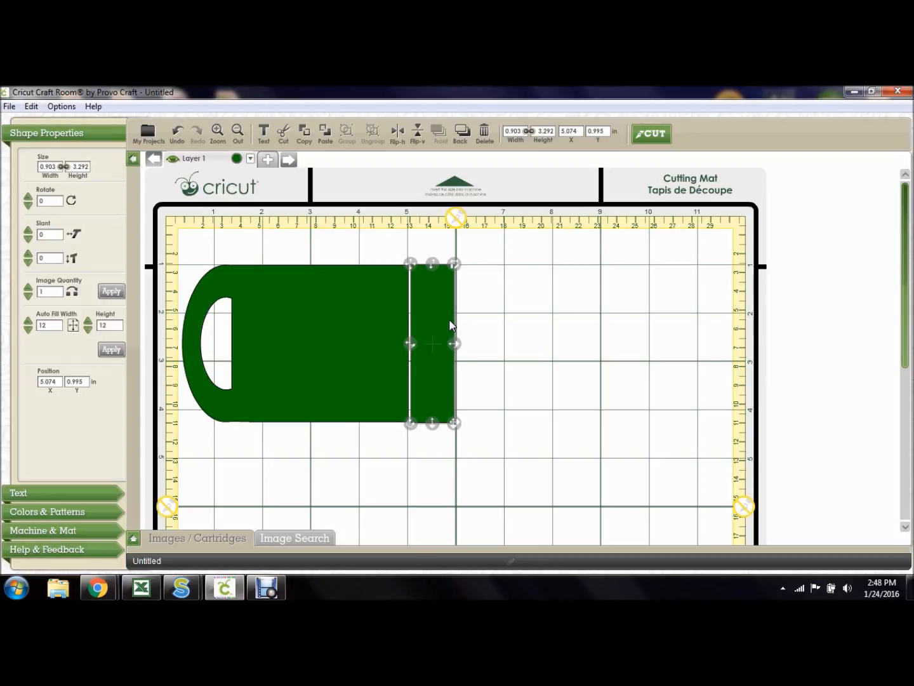
{"action": "key", "text": "Left"}
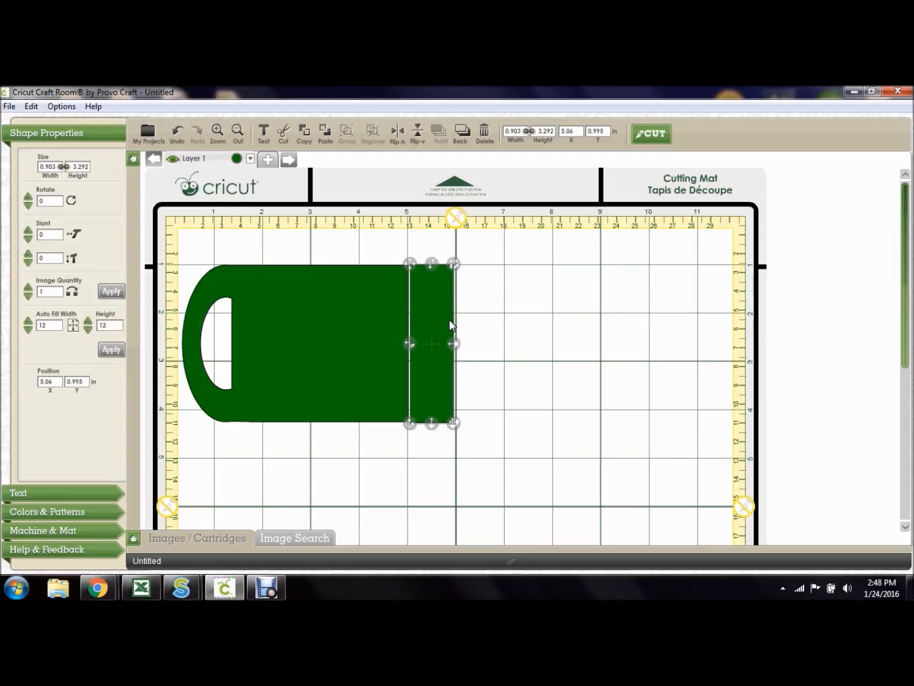
{"action": "left_click_drag", "start_coordinate": [455, 342], "coordinate": [459, 342]}
{"action": "left_click", "coordinate": [500, 345]}
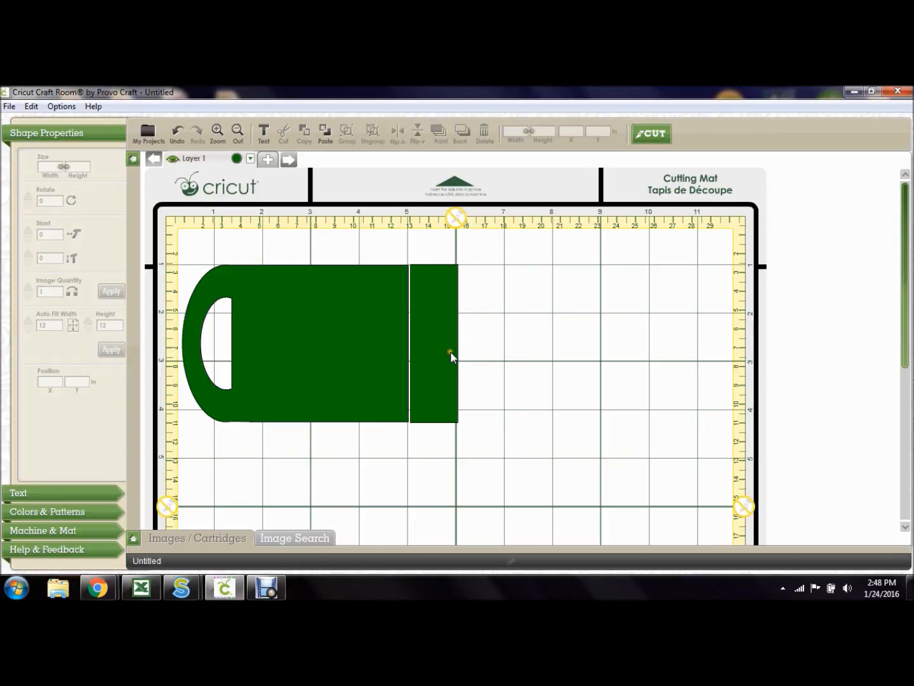
Shorten the strip to about 3.28 in high so its bottom edge matches the purse shape
{"action": "left_click", "coordinate": [433, 330]}
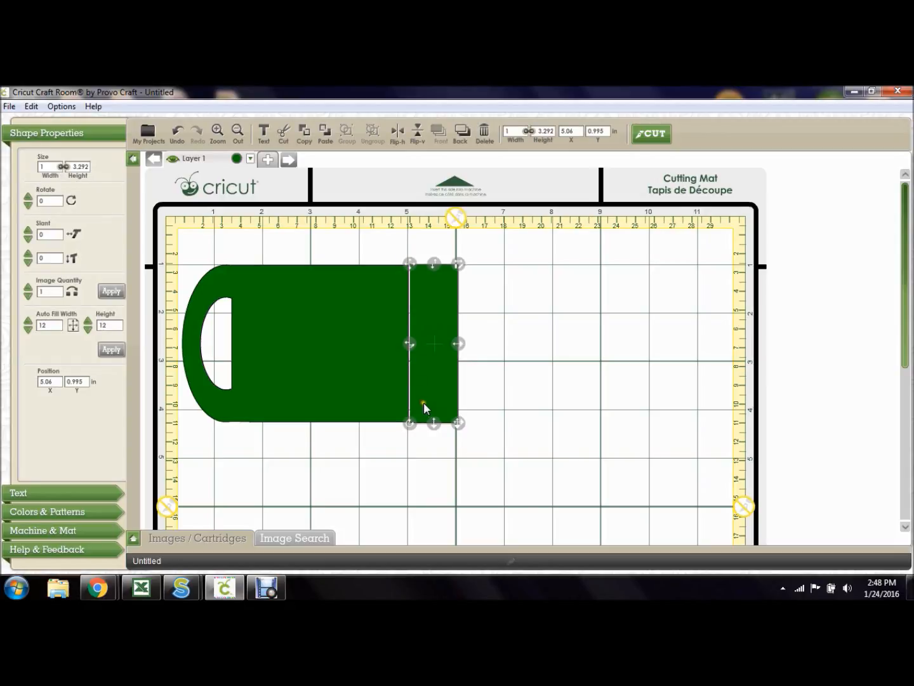
{"action": "left_click_drag", "start_coordinate": [435, 421], "coordinate": [435, 421]}
{"action": "left_click_drag", "start_coordinate": [435, 426], "coordinate": [436, 426]}
{"action": "left_click", "coordinate": [540, 360]}
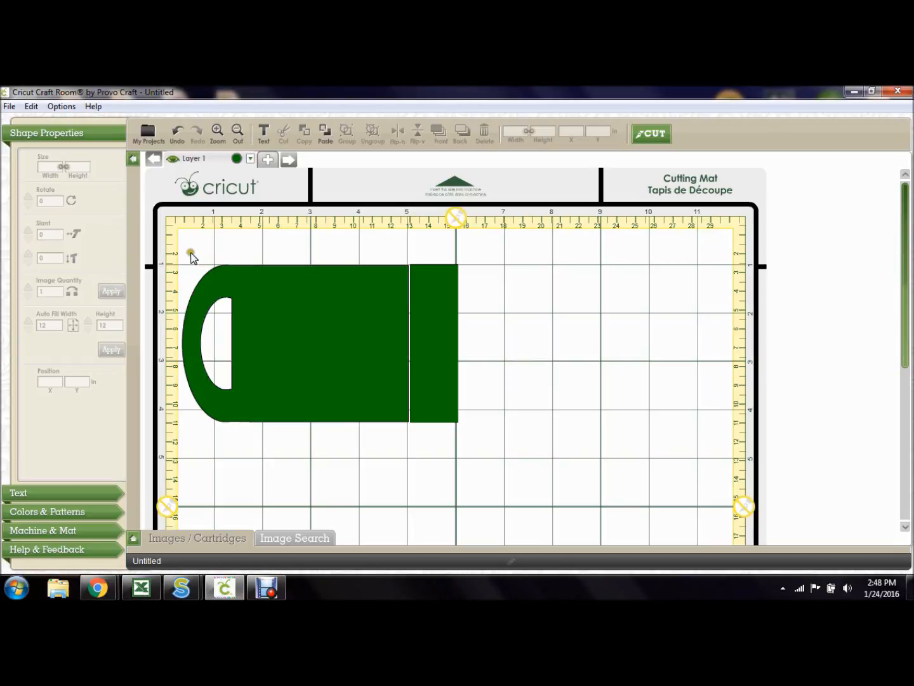
{"action": "left_click_drag", "start_coordinate": [178, 242], "coordinate": [407, 443]}
{"action": "left_click_drag", "start_coordinate": [556, 365], "coordinate": [557, 365]}
Duplicate the strip, placing the copy at about X 7.66, Y 0.92 in and shortening it to about 2.61 in high
{"action": "left_click", "coordinate": [428, 312]}
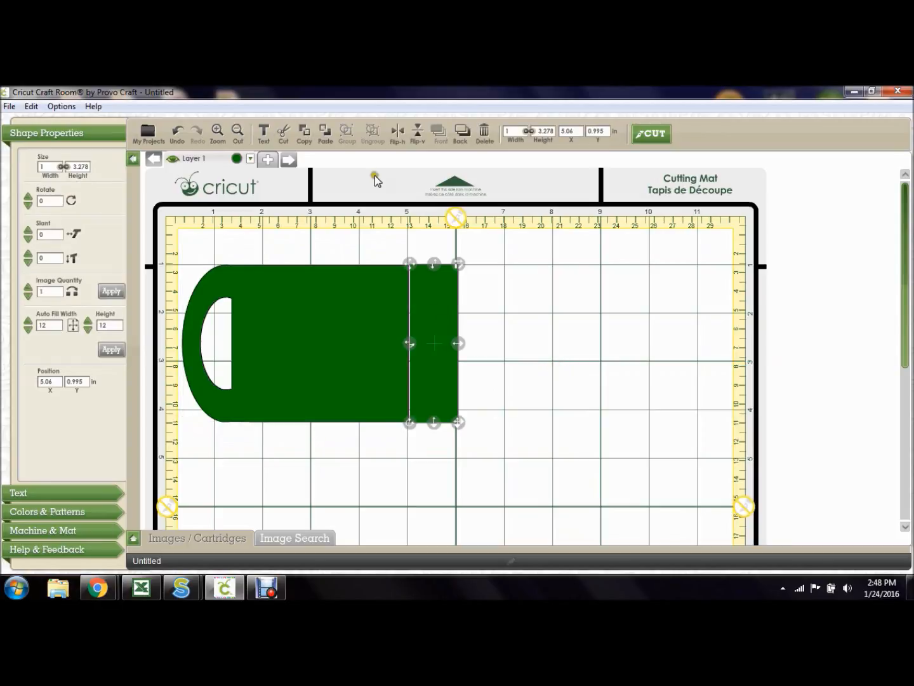
{"action": "left_click", "coordinate": [302, 135]}
{"action": "left_click", "coordinate": [324, 134]}
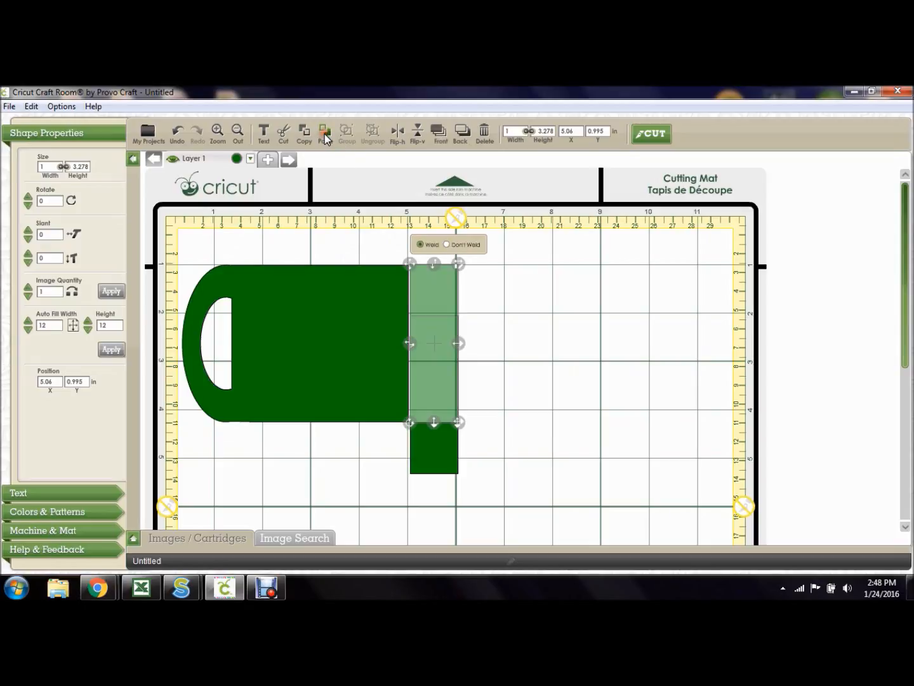
{"action": "left_click_drag", "start_coordinate": [460, 443], "coordinate": [626, 380]}
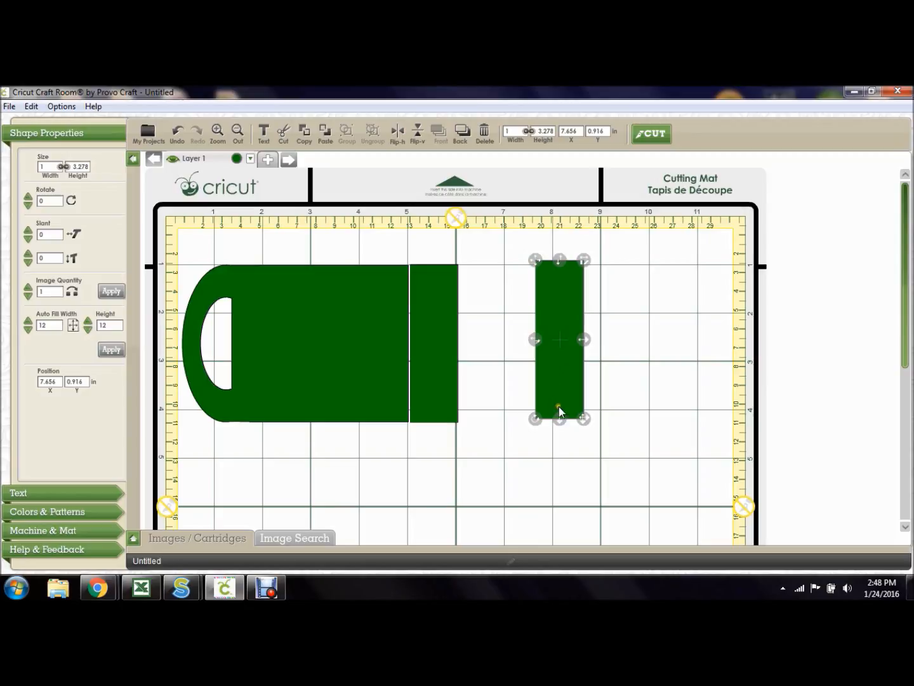
{"action": "left_click_drag", "start_coordinate": [561, 419], "coordinate": [565, 386]}
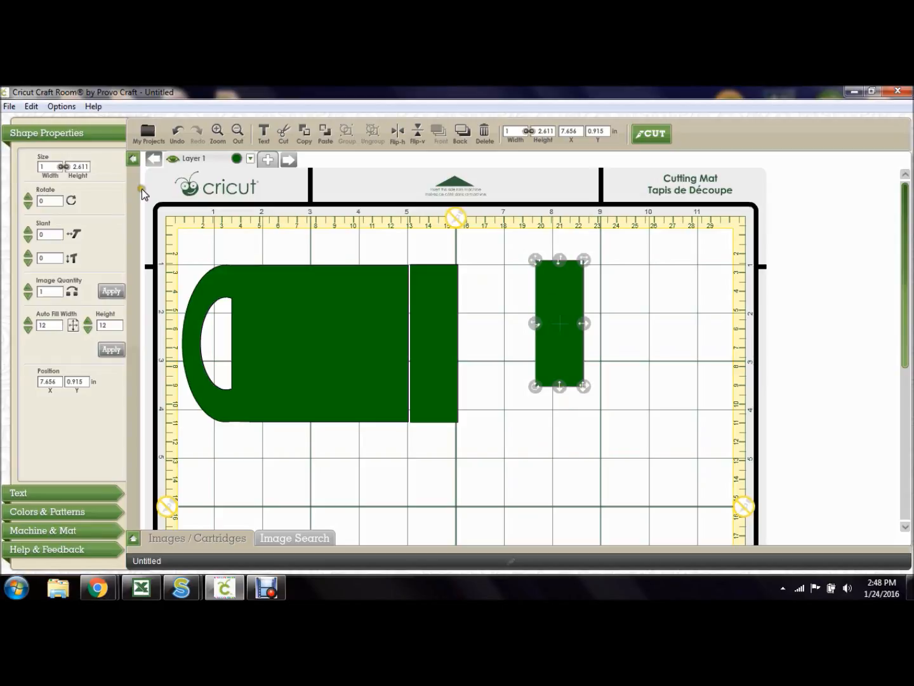
Rotate the shorter strip 90 degrees and place it along the purse body's upper edge, ending near the body's right side
{"action": "left_click", "coordinate": [51, 201]}
{"action": "key", "text": "BackSpace"}
{"action": "key", "text": "Return"}
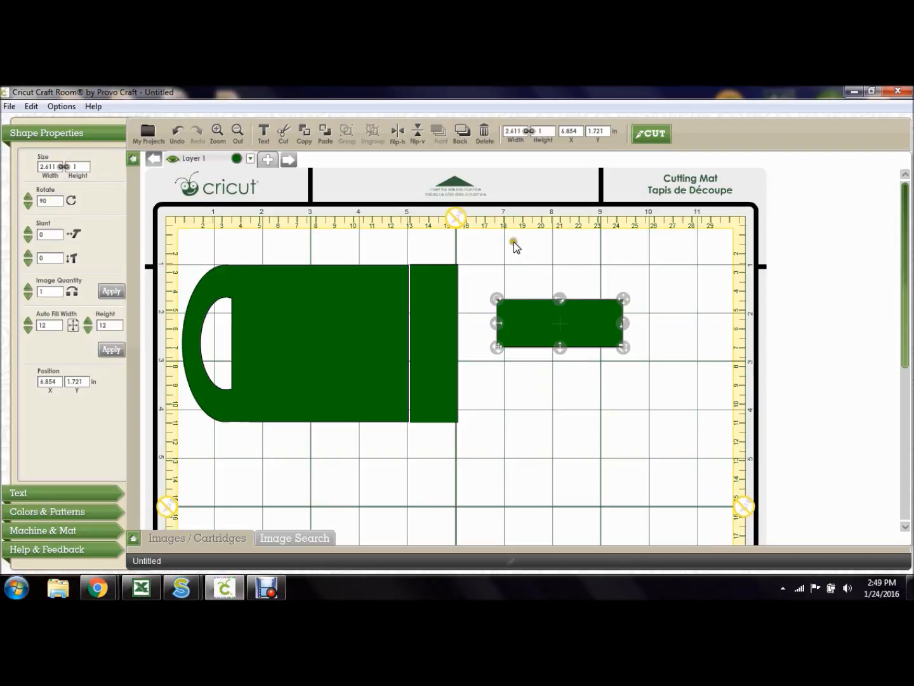
{"action": "left_click_drag", "start_coordinate": [562, 316], "coordinate": [348, 224]}
{"action": "left_click", "coordinate": [627, 294]}
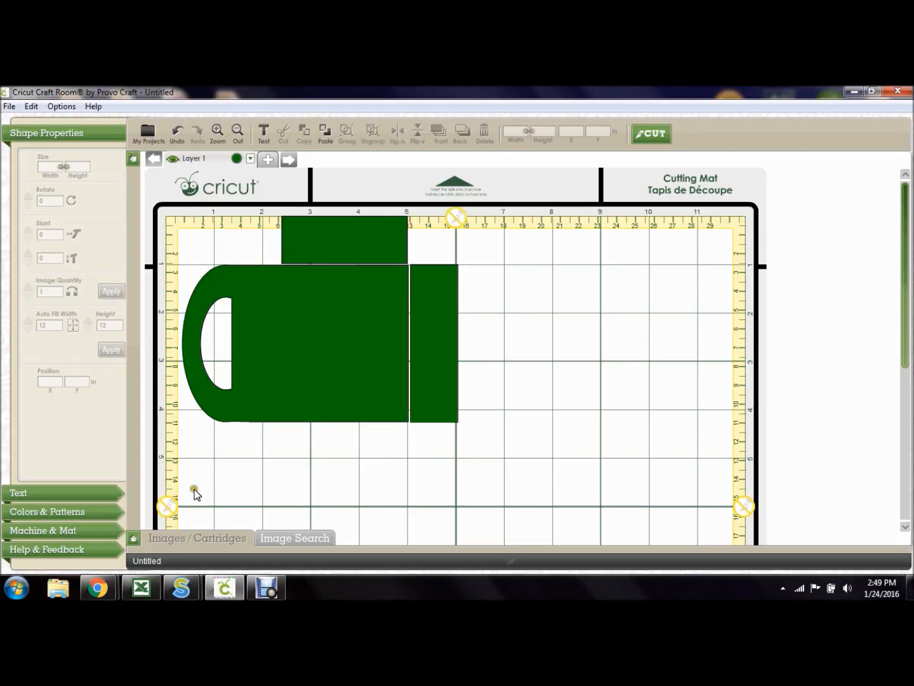
Move all the shapes together down the mat to about X 0.375, Y 1.013 in
{"action": "left_click_drag", "start_coordinate": [190, 476], "coordinate": [496, 205]}
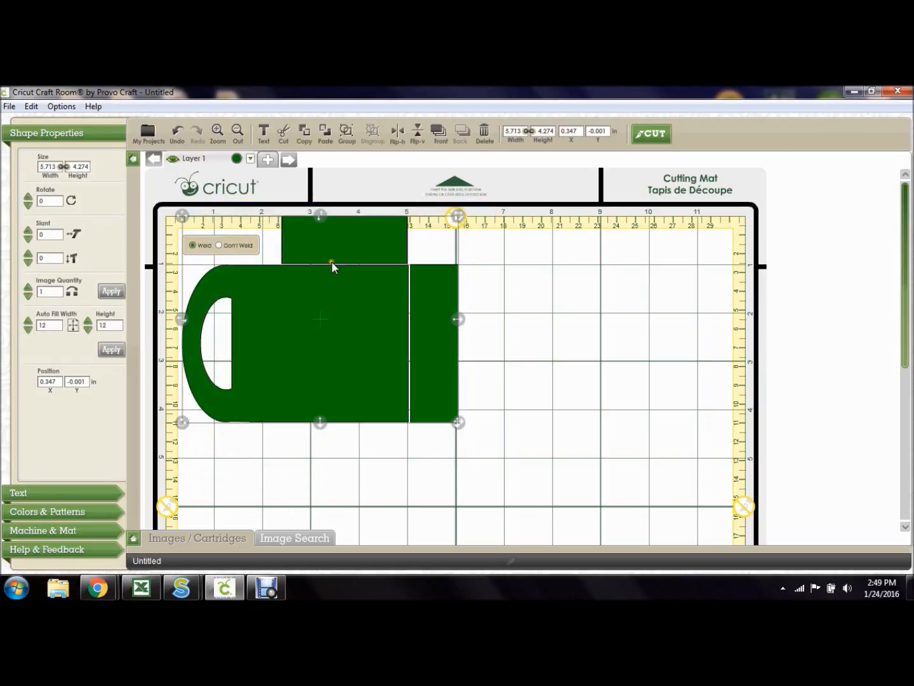
{"action": "left_click_drag", "start_coordinate": [197, 226], "coordinate": [185, 270]}
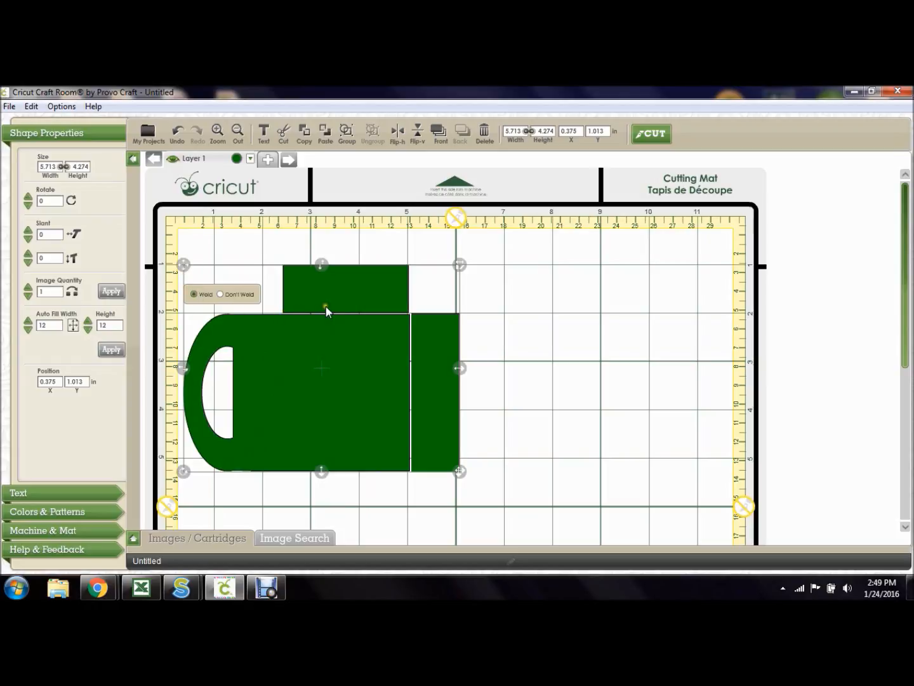
{"action": "left_click", "coordinate": [569, 306]}
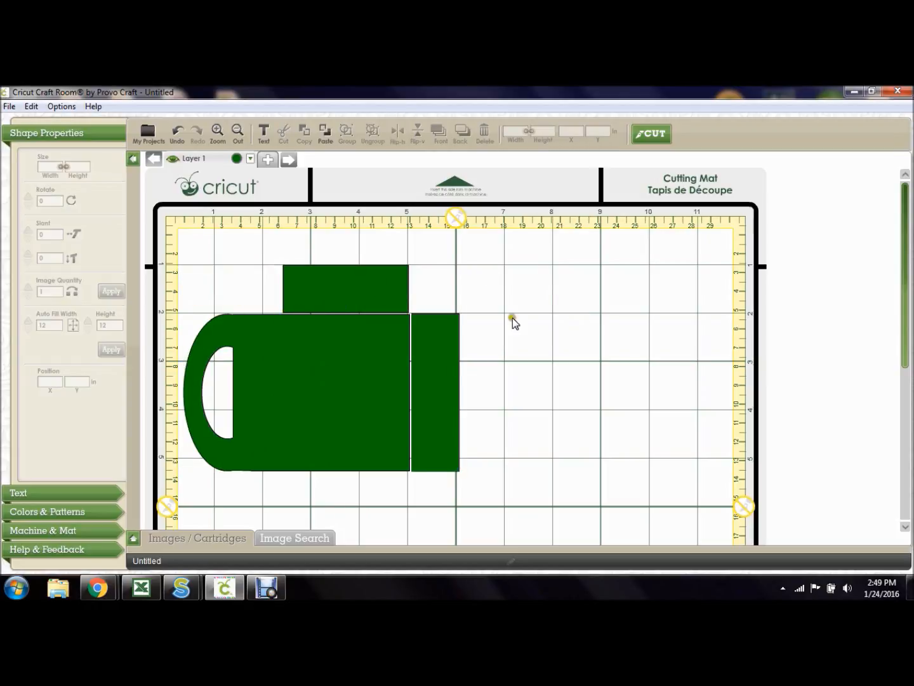
Nudge the upper strip to X 2.438, Y 1.055 in so it overlaps and welds to the purse body
{"action": "left_click", "coordinate": [378, 278]}
{"action": "left_click", "coordinate": [522, 299]}
{"action": "left_click", "coordinate": [393, 299]}
{"action": "key", "text": "Right"}
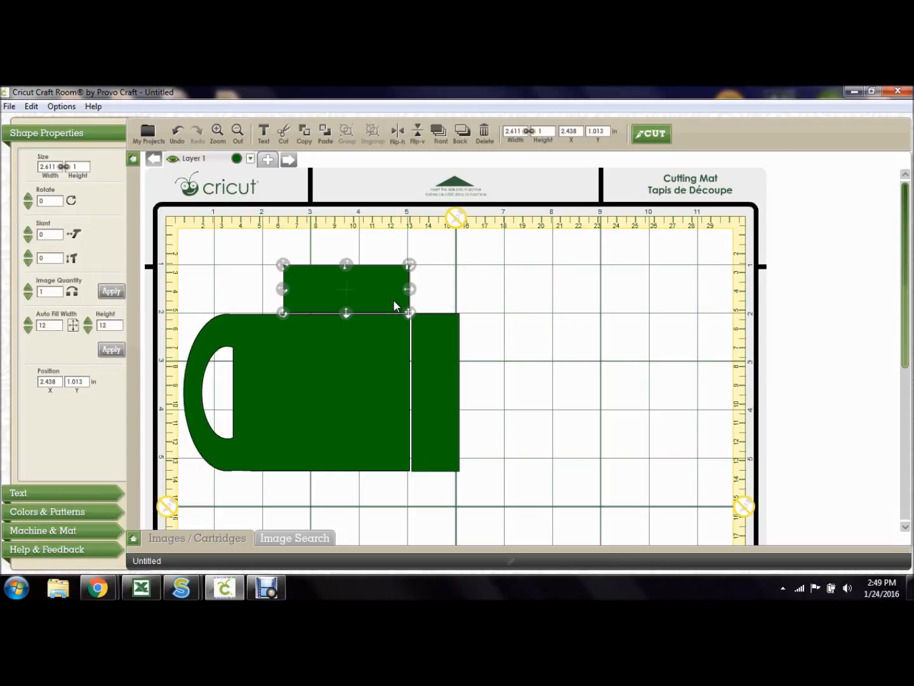
{"action": "left_click", "coordinate": [571, 297]}
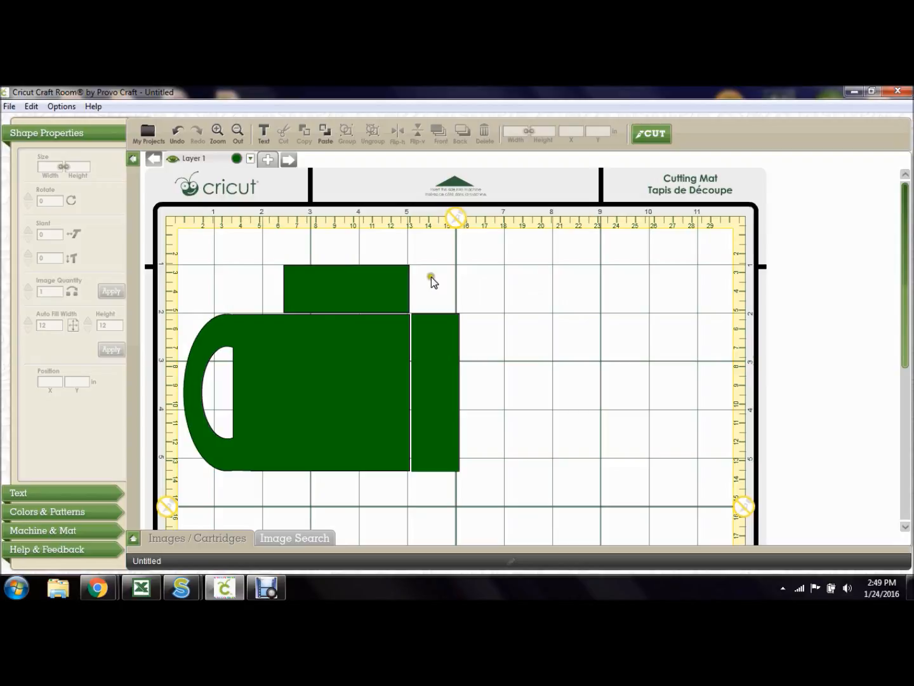
{"action": "left_click", "coordinate": [383, 287]}
{"action": "key", "text": "Down"}
{"action": "key", "text": "Down"}
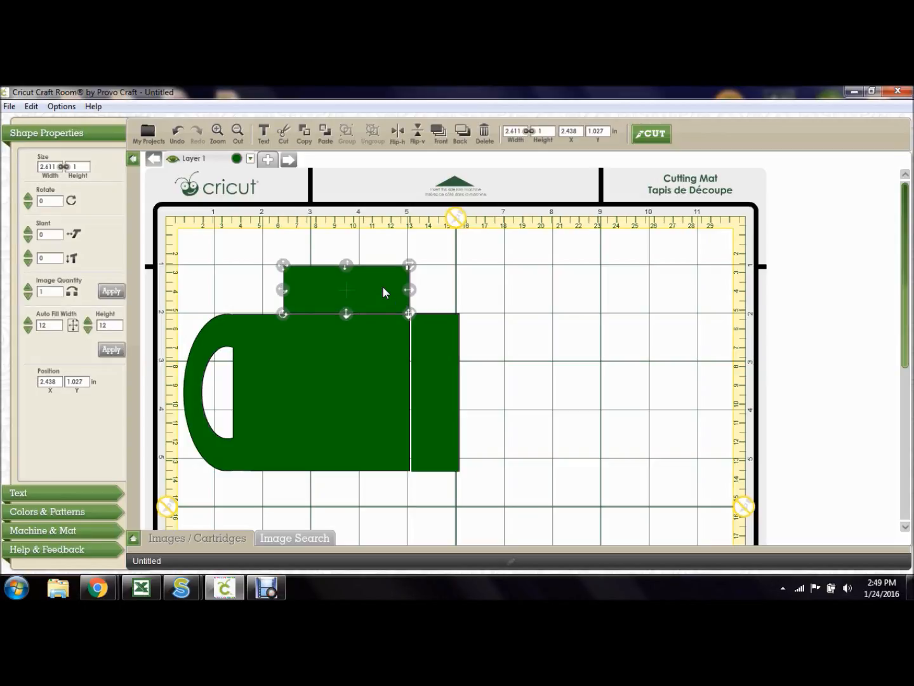
{"action": "key", "text": "Down"}
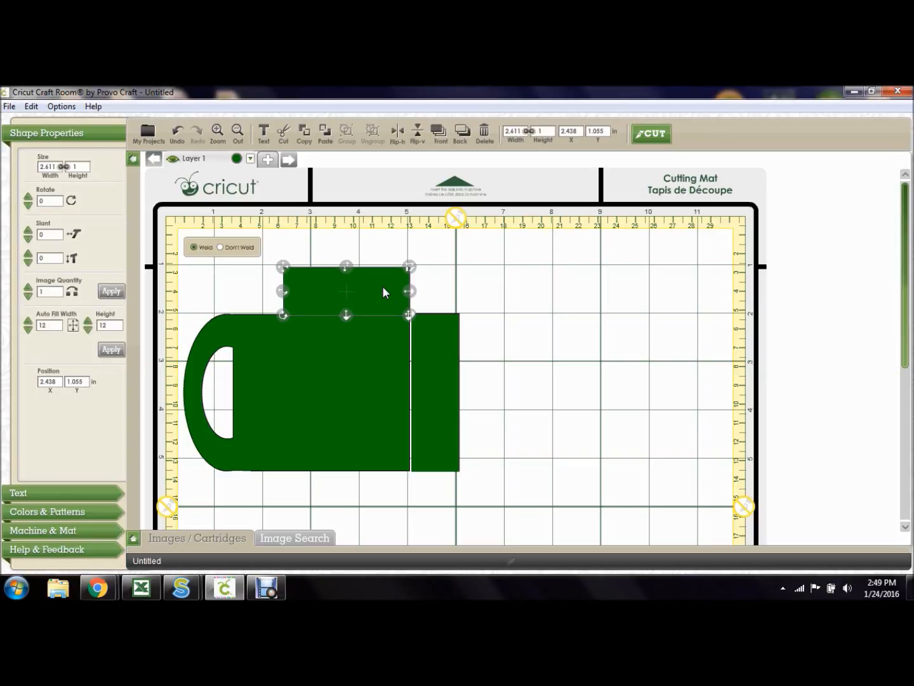
{"action": "key", "text": "Up"}
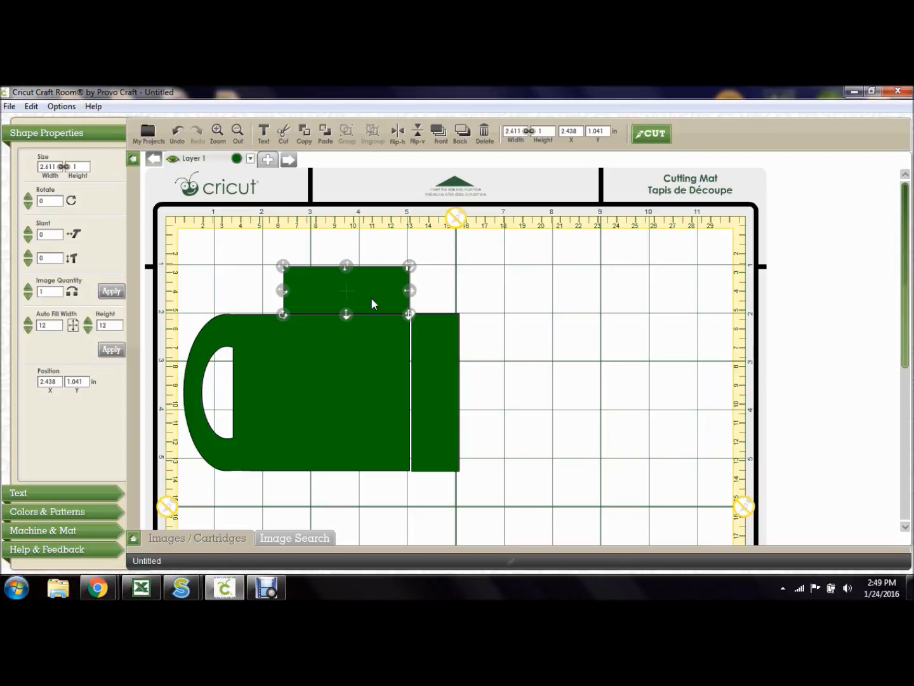
{"action": "key", "text": "Down"}
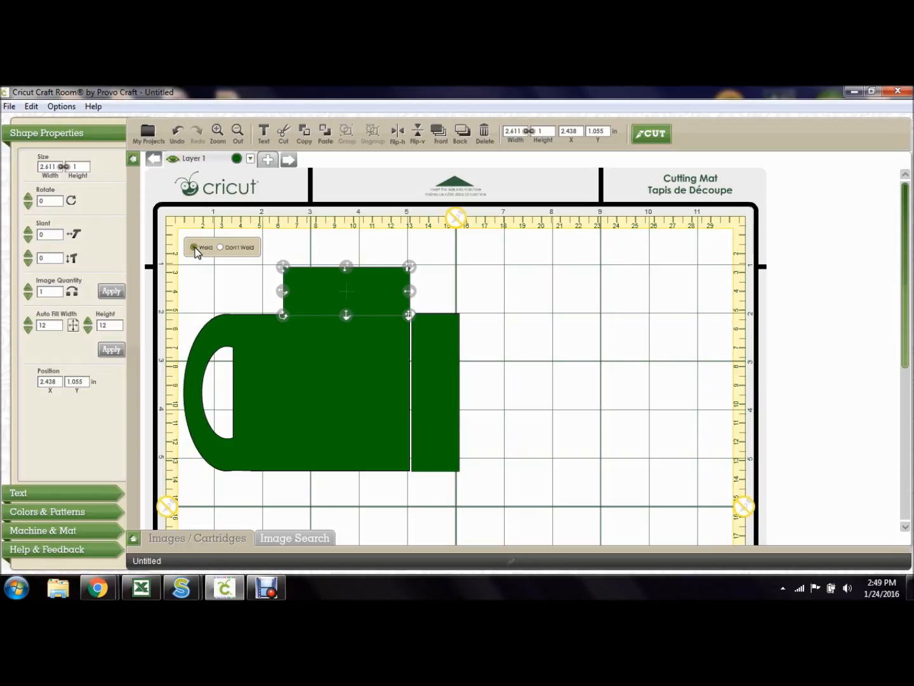
{"action": "left_click", "coordinate": [549, 296]}
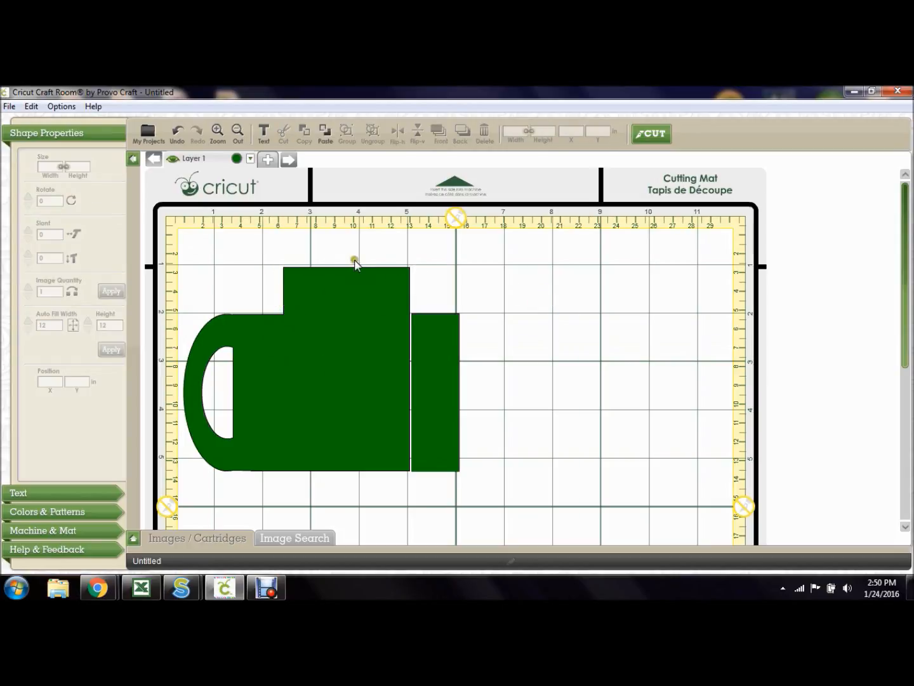
Duplicate the upper strip and place the copy below the purse body at about X 2.465, Y 5.309 in
{"action": "left_click", "coordinate": [347, 288]}
{"action": "left_click", "coordinate": [334, 286]}
{"action": "left_click", "coordinate": [329, 366]}
{"action": "left_click", "coordinate": [340, 292]}
{"action": "left_click", "coordinate": [362, 283]}
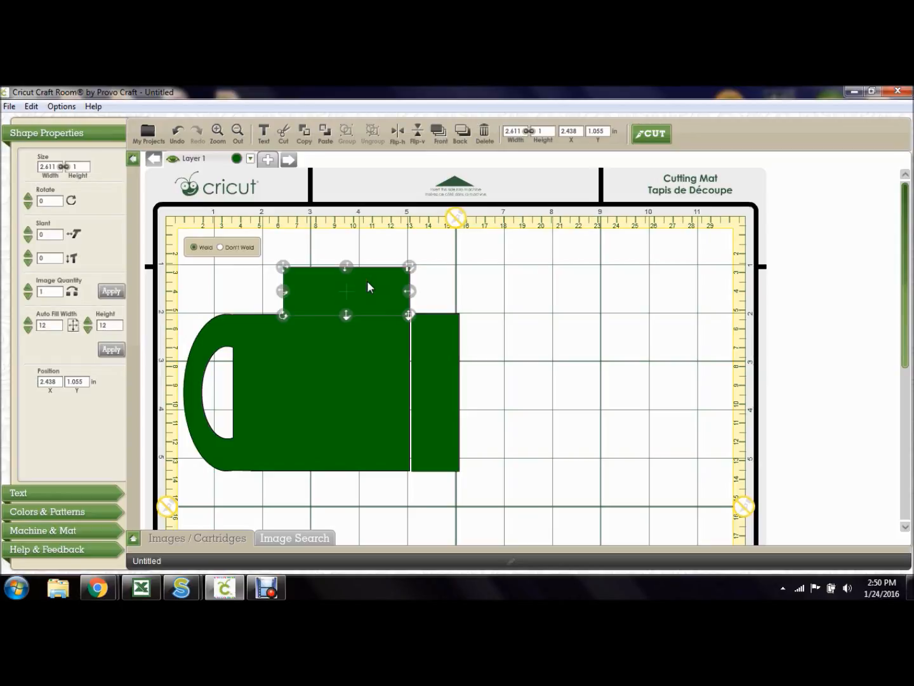
{"action": "left_click", "coordinate": [307, 135]}
{"action": "left_click", "coordinate": [324, 134]}
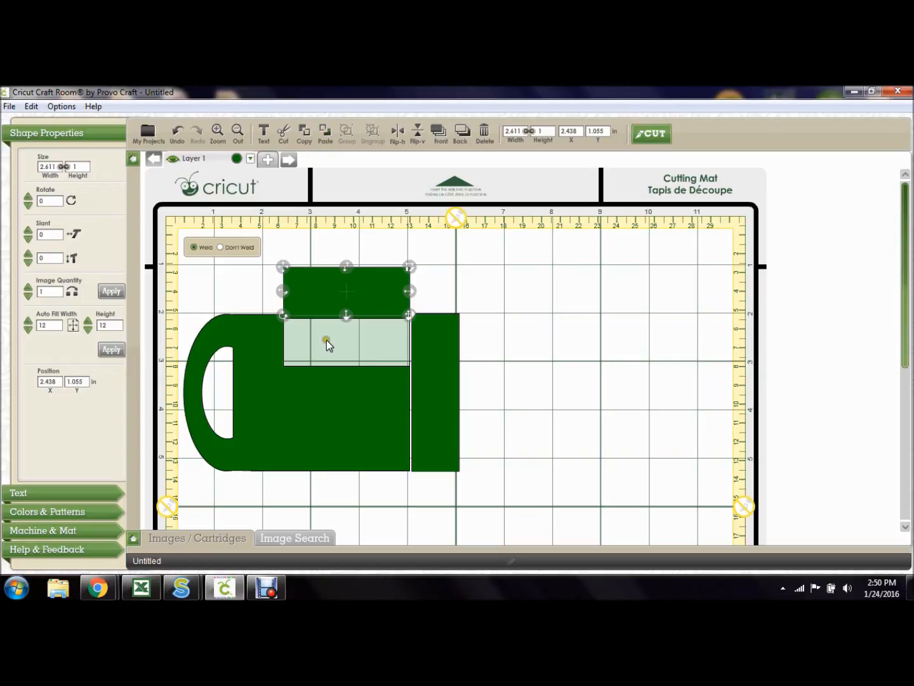
{"action": "left_click_drag", "start_coordinate": [333, 362], "coordinate": [337, 521]}
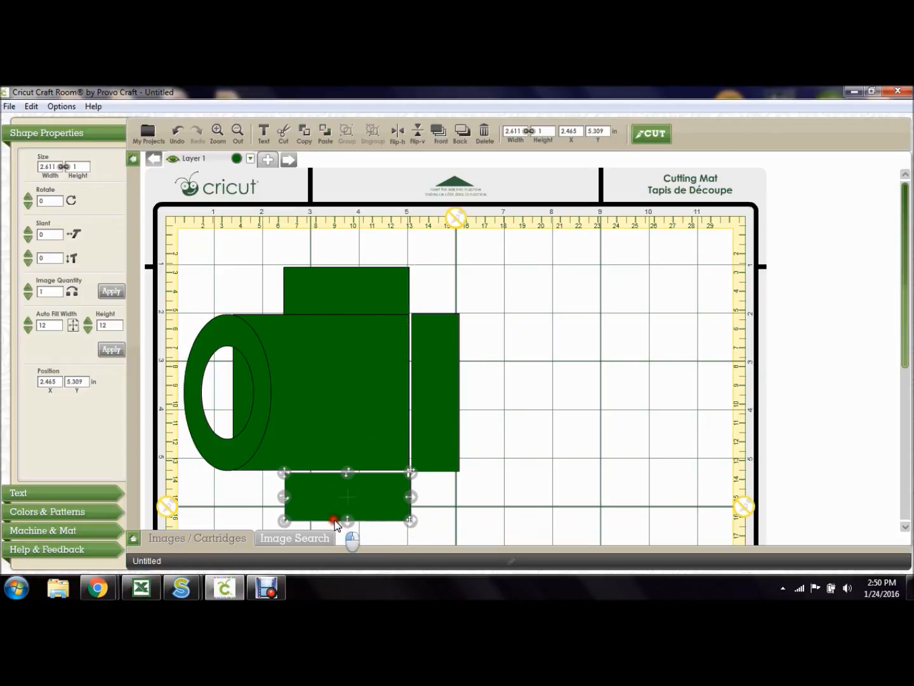
{"action": "left_click", "coordinate": [625, 459]}
{"action": "left_click", "coordinate": [473, 480]}
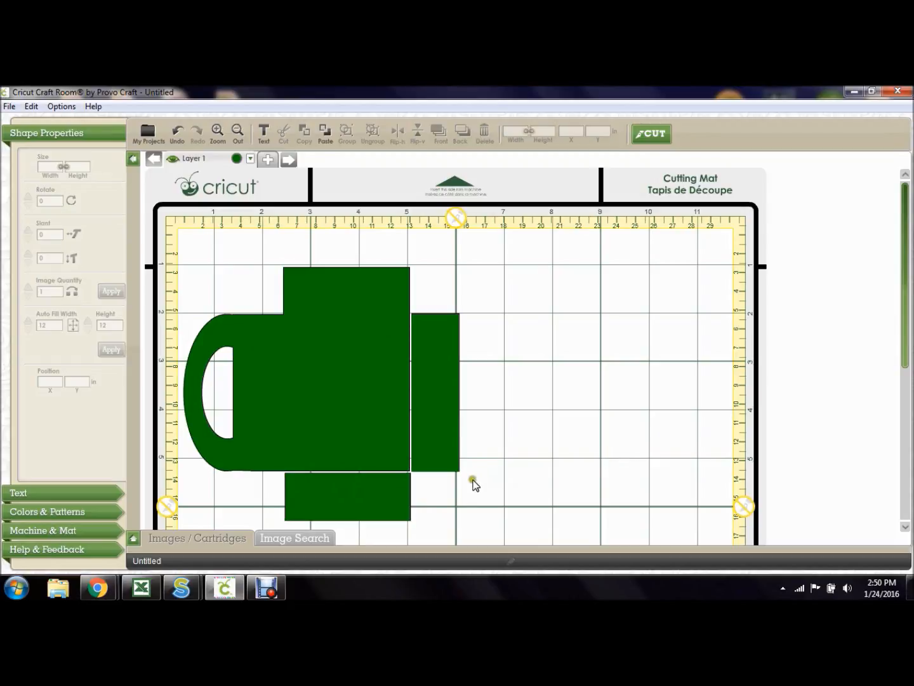
Nudge the lower strip to X 2.451, Y 5.253 in so it welds to the purse body's lower edge
{"action": "left_click", "coordinate": [361, 493]}
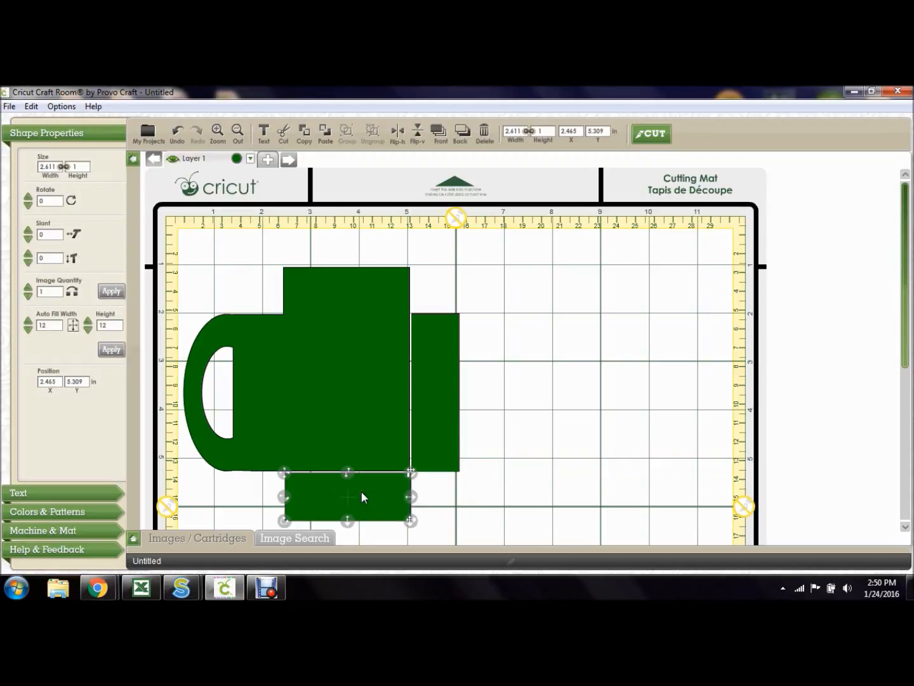
{"action": "left_click", "coordinate": [452, 498]}
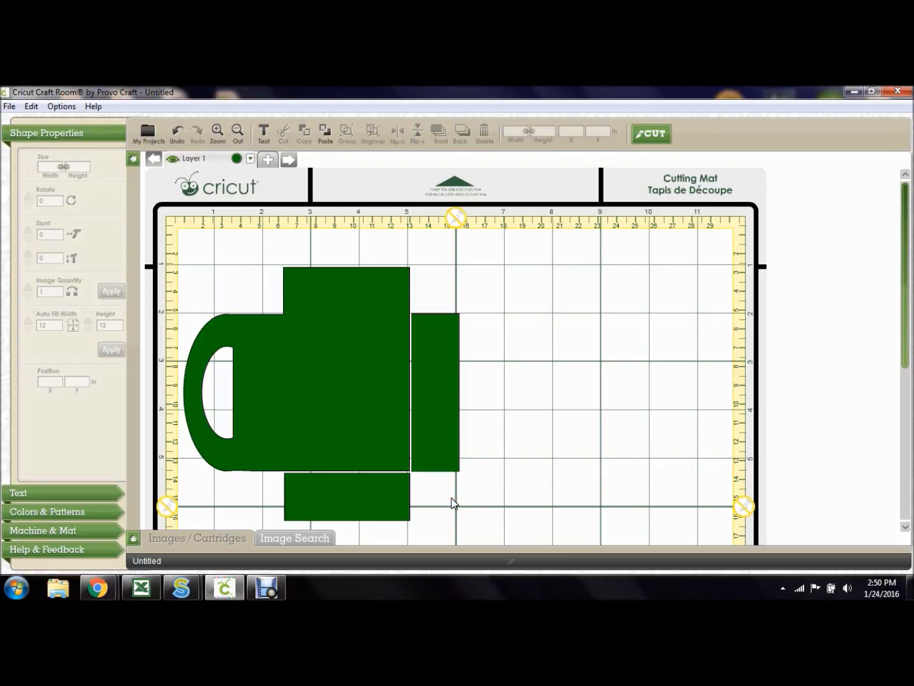
{"action": "left_click", "coordinate": [396, 491]}
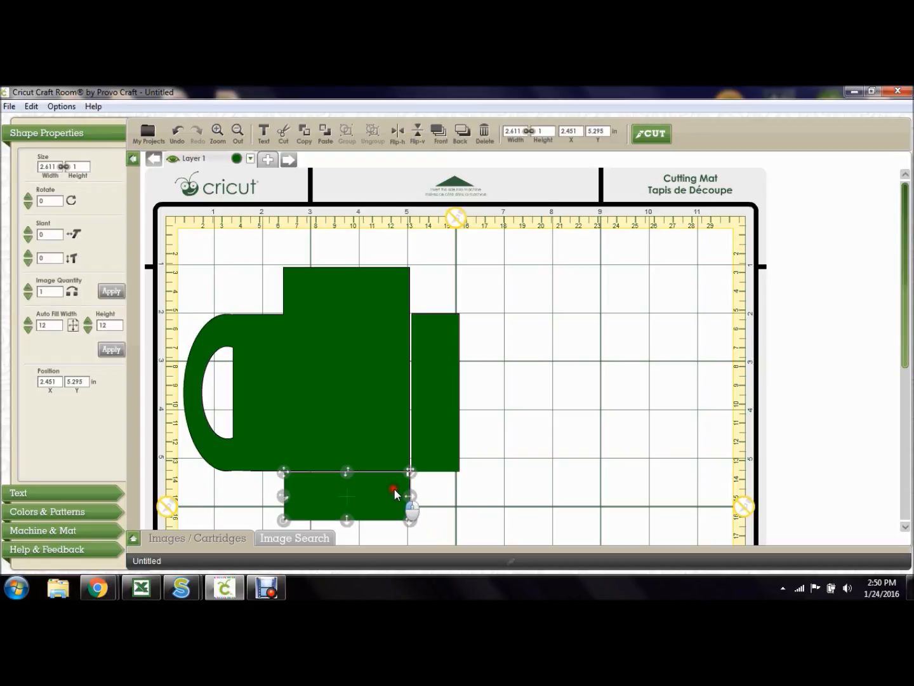
{"action": "key", "text": "Up"}
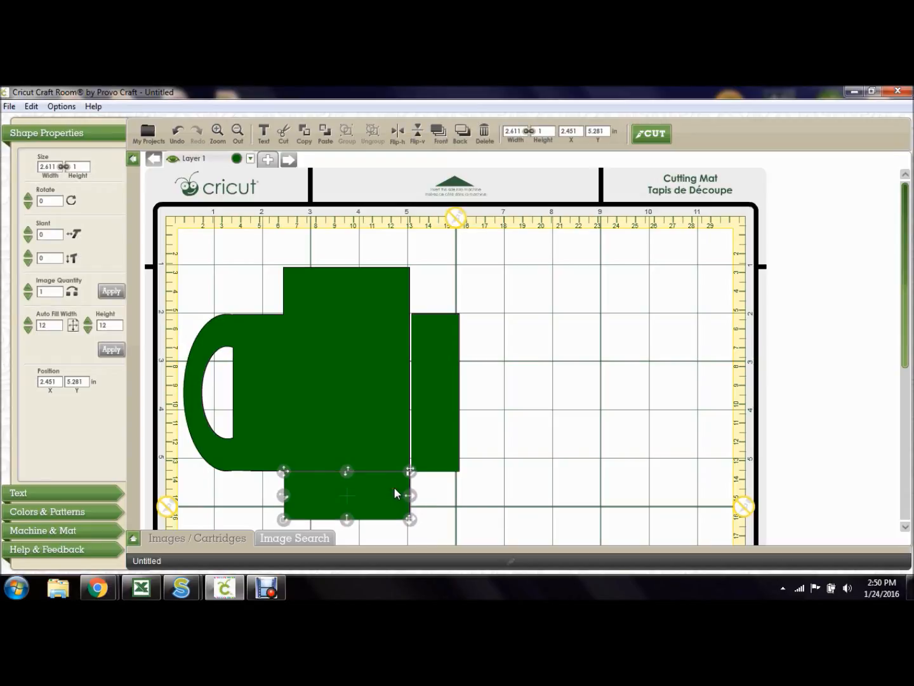
{"action": "key", "text": "Up"}
{"action": "key", "text": "Up"}
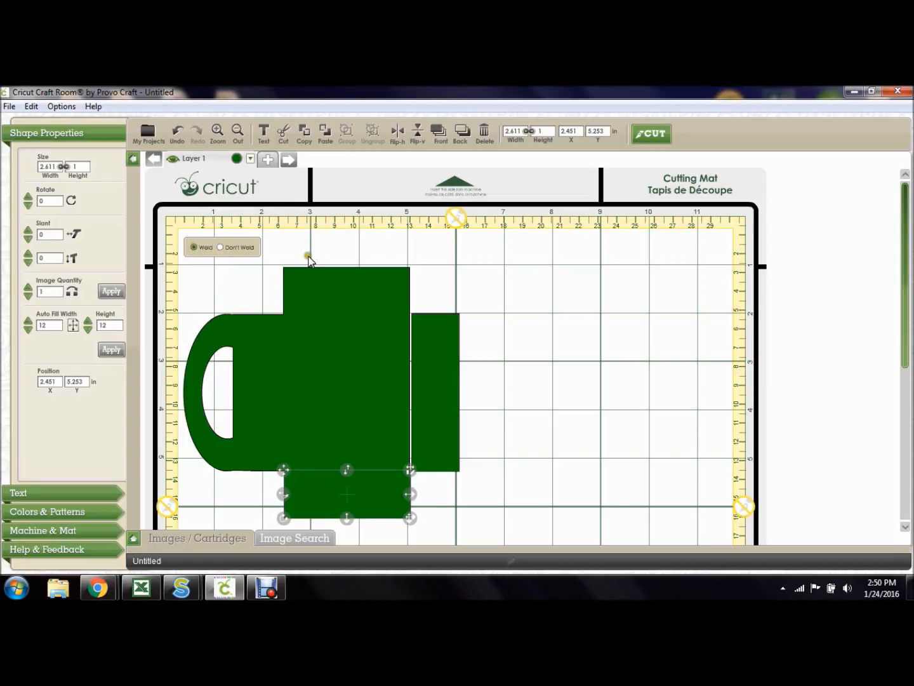
{"action": "left_click", "coordinate": [560, 385]}
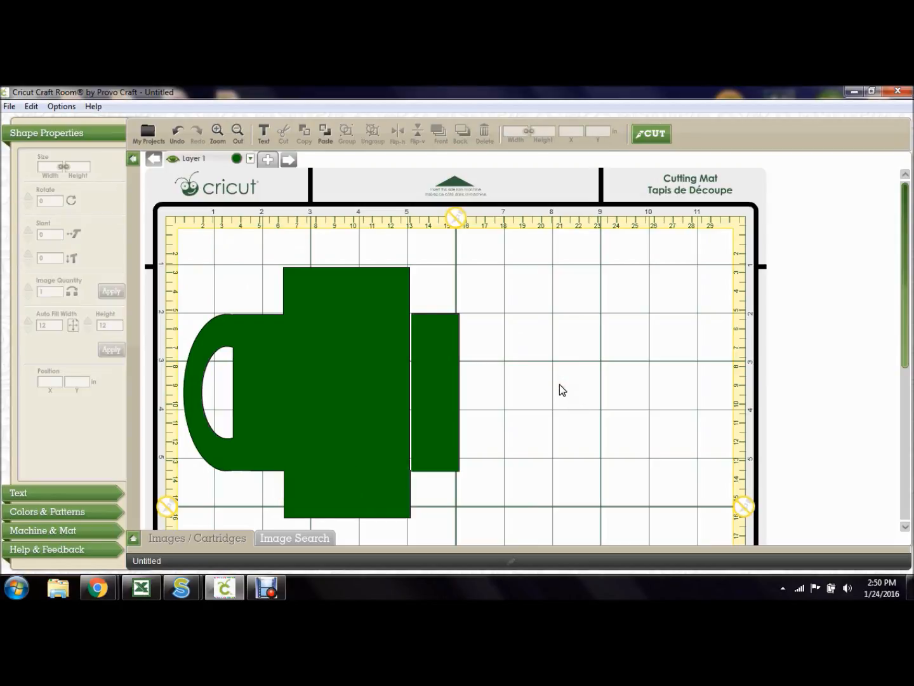
{"action": "left_click", "coordinate": [375, 487]}
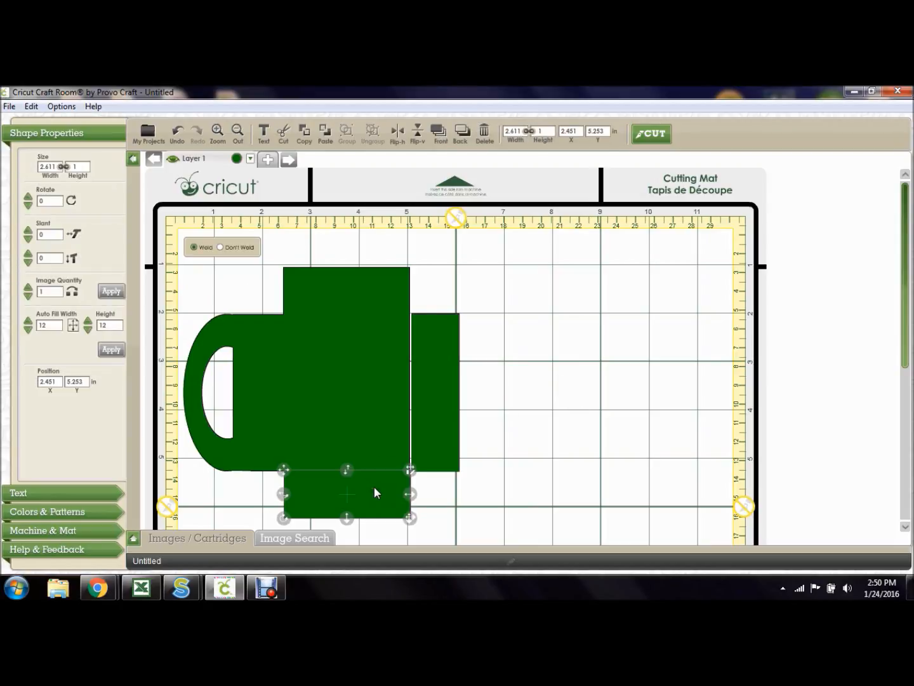
{"action": "left_click", "coordinate": [494, 499]}
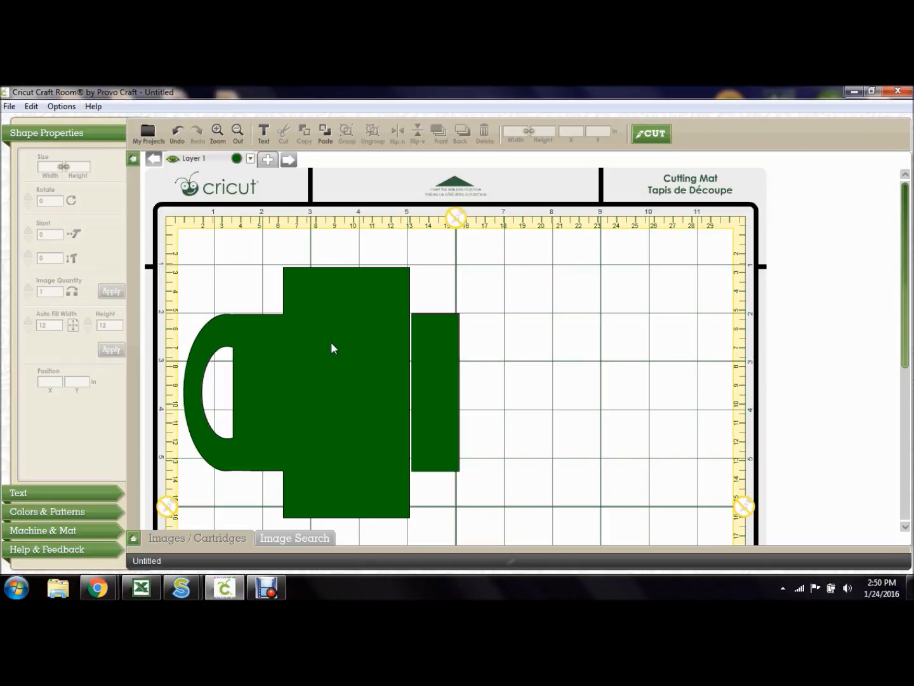
Group the purse body with its handle and both side flaps, leaving out the separate vertical strip, and duplicate the group
{"action": "left_click_drag", "start_coordinate": [183, 238], "coordinate": [410, 524]}
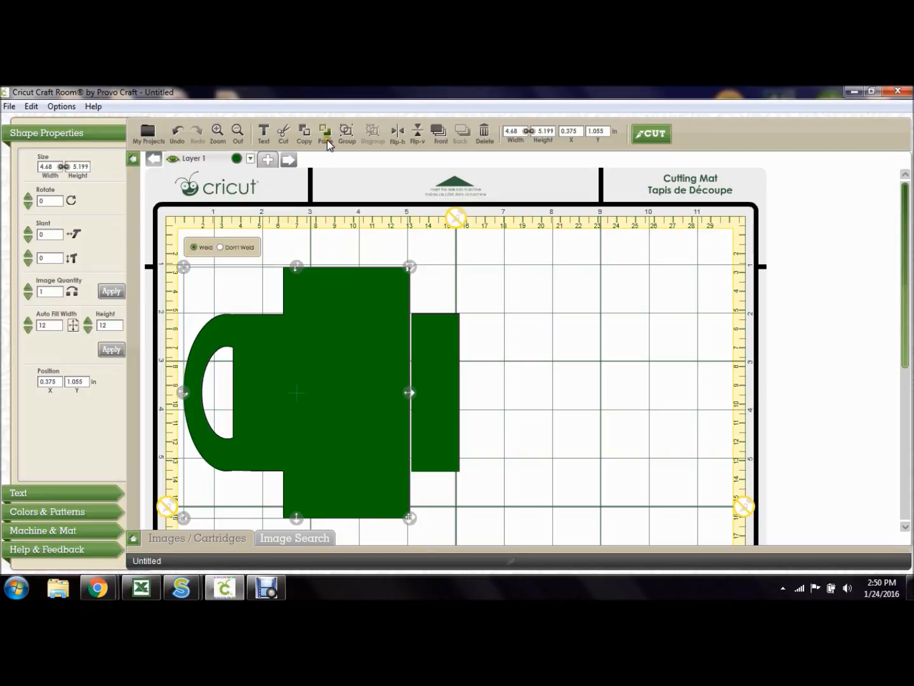
{"action": "left_click", "coordinate": [347, 132]}
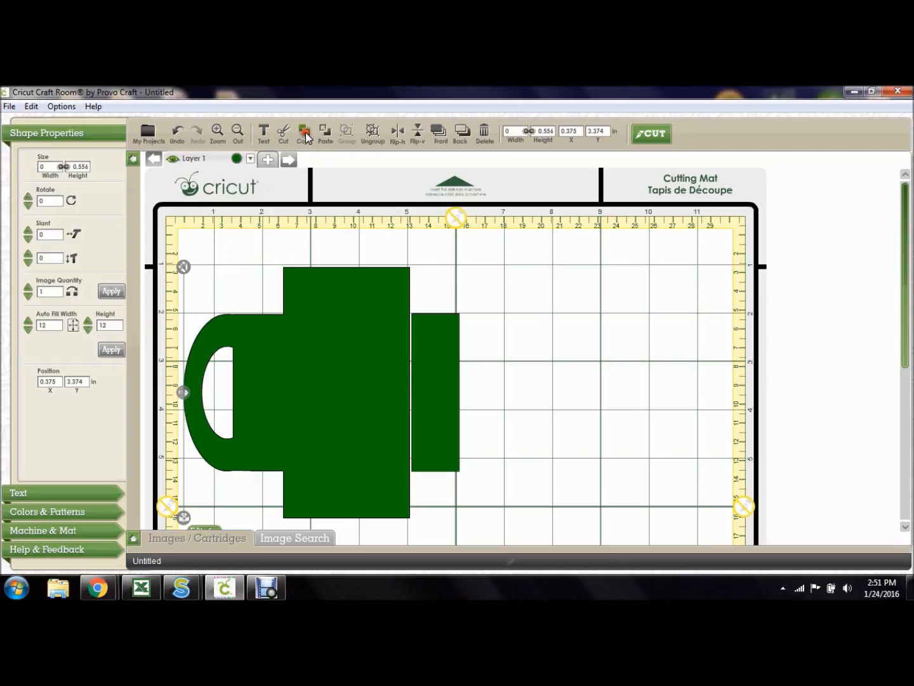
{"action": "left_click", "coordinate": [306, 134]}
{"action": "left_click", "coordinate": [325, 135]}
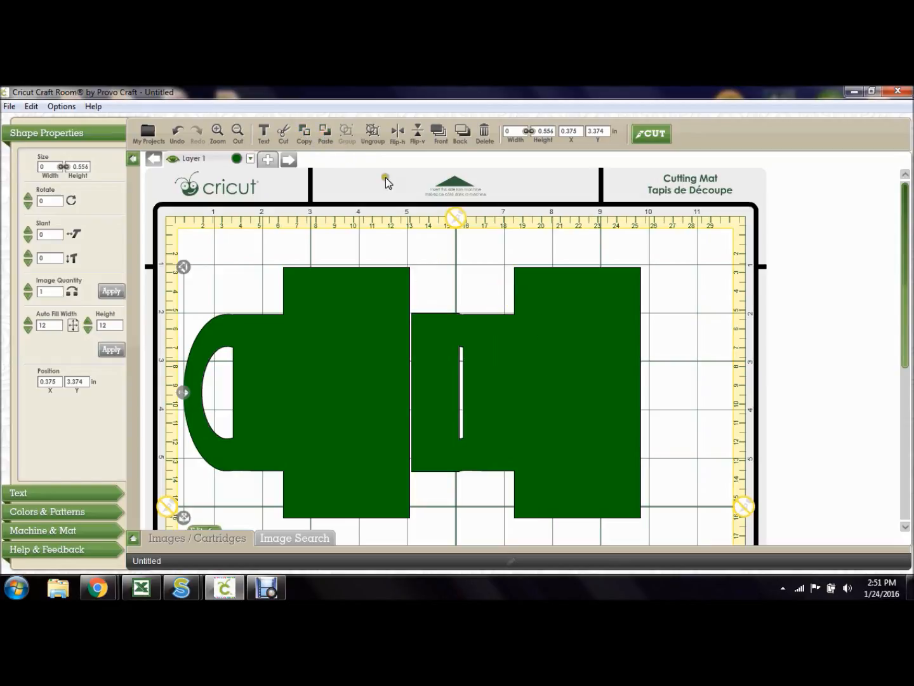
Flip the duplicated purse group horizontally and place it beyond the vertical strip at about X 6.14, Y 1.01 in
{"action": "left_click", "coordinate": [400, 132]}
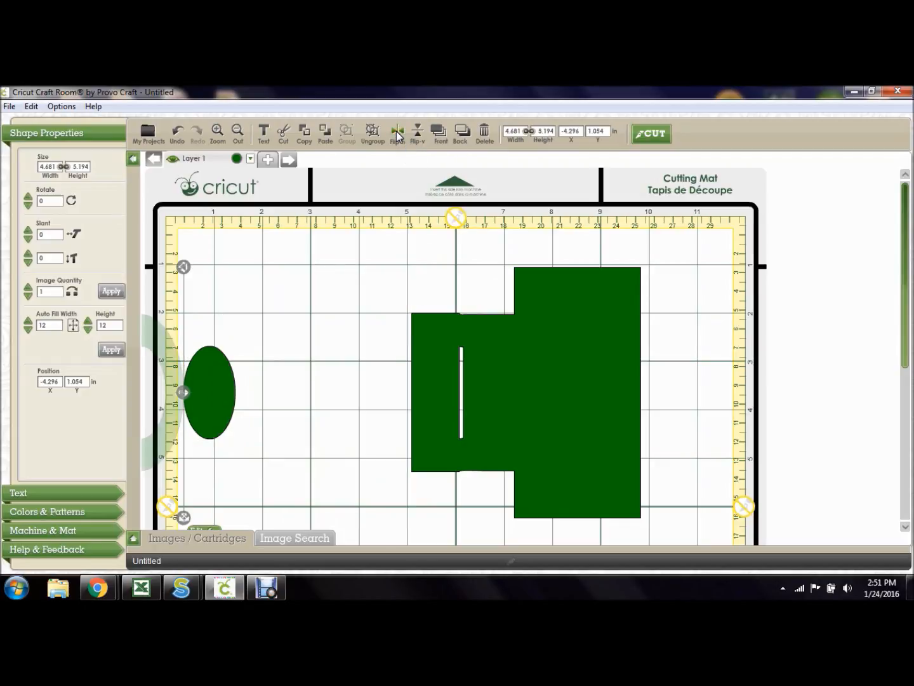
{"action": "left_click", "coordinate": [178, 135]}
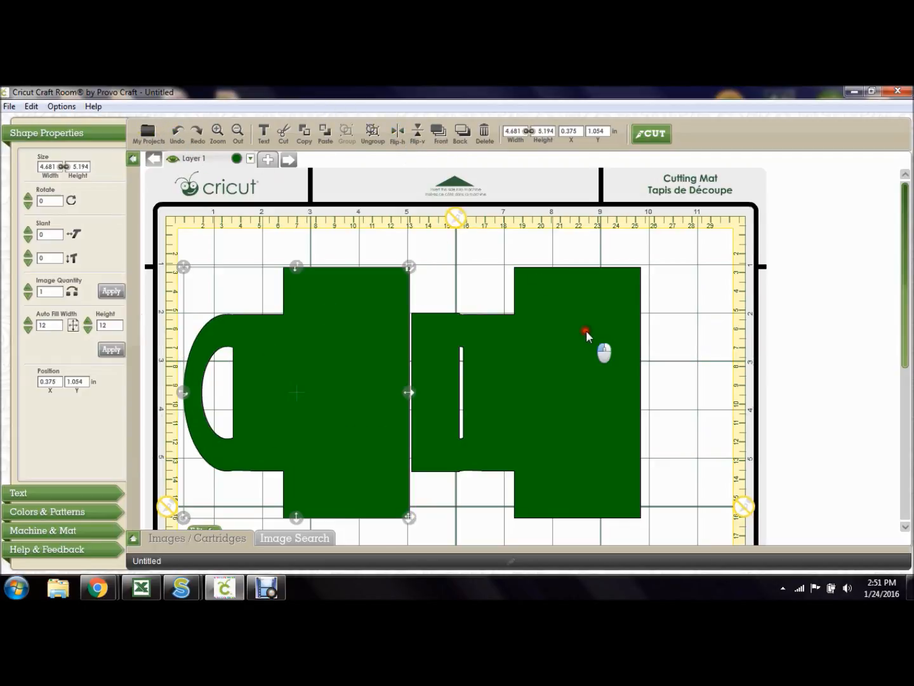
{"action": "left_click", "coordinate": [585, 330]}
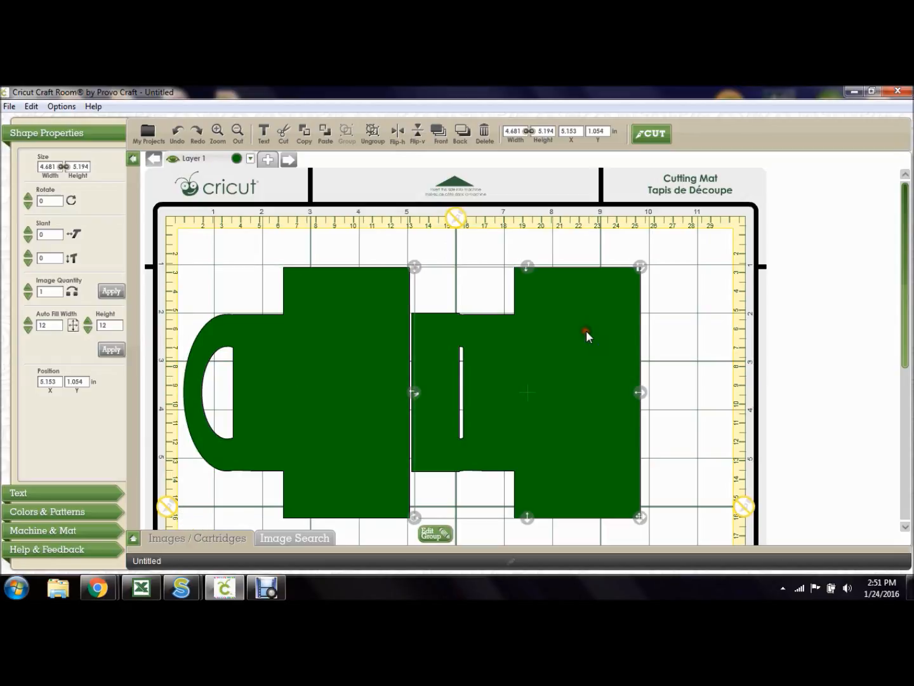
{"action": "left_click", "coordinate": [398, 134]}
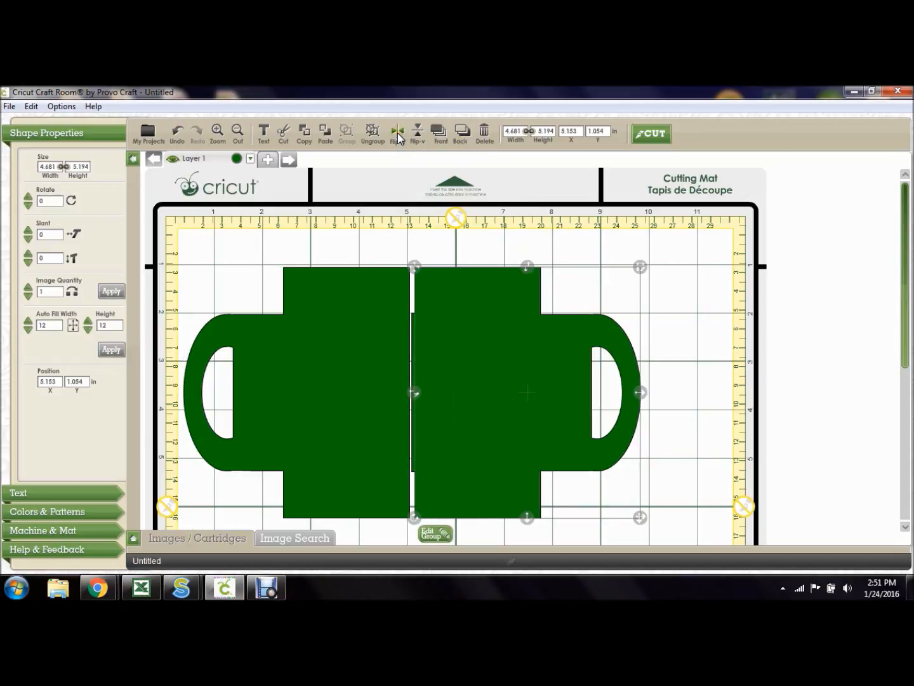
{"action": "left_click_drag", "start_coordinate": [452, 381], "coordinate": [502, 379]}
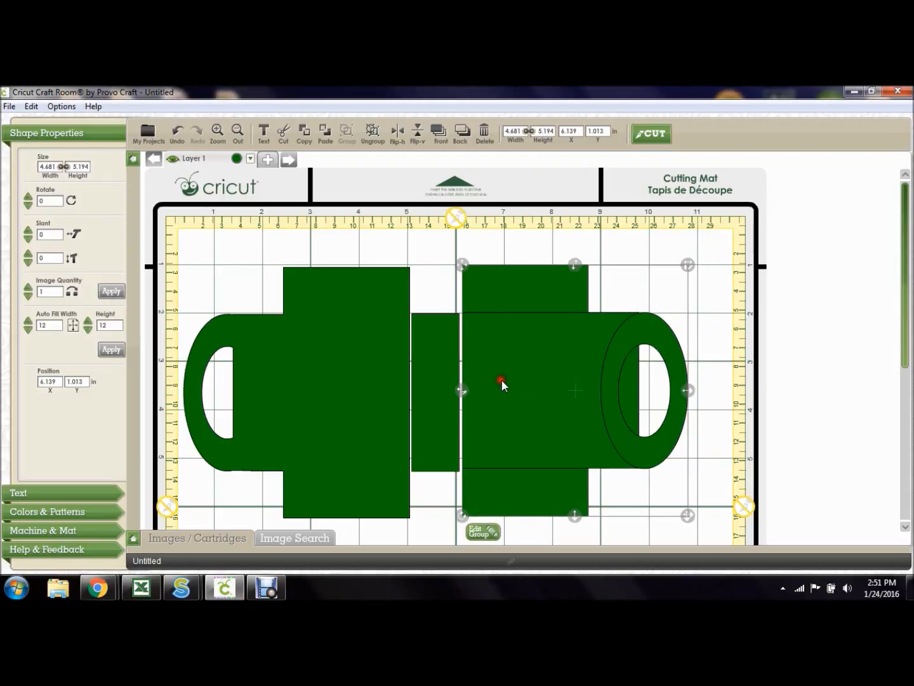
{"action": "left_click", "coordinate": [499, 242]}
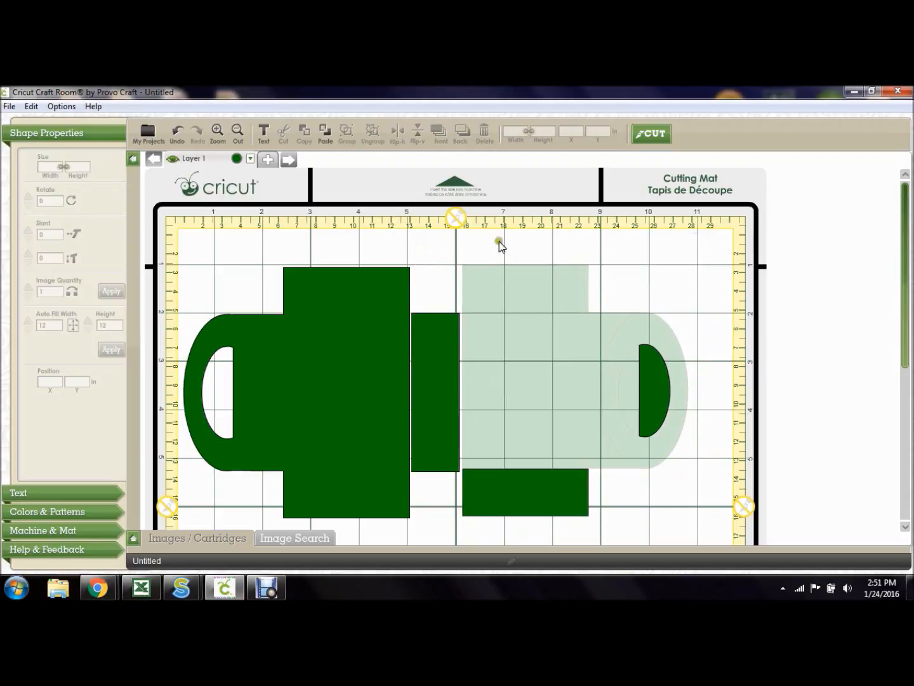
Nudge the vertical middle strip to X 5.032 in so it overlaps and welds to the original purse panel
{"action": "left_click", "coordinate": [428, 369]}
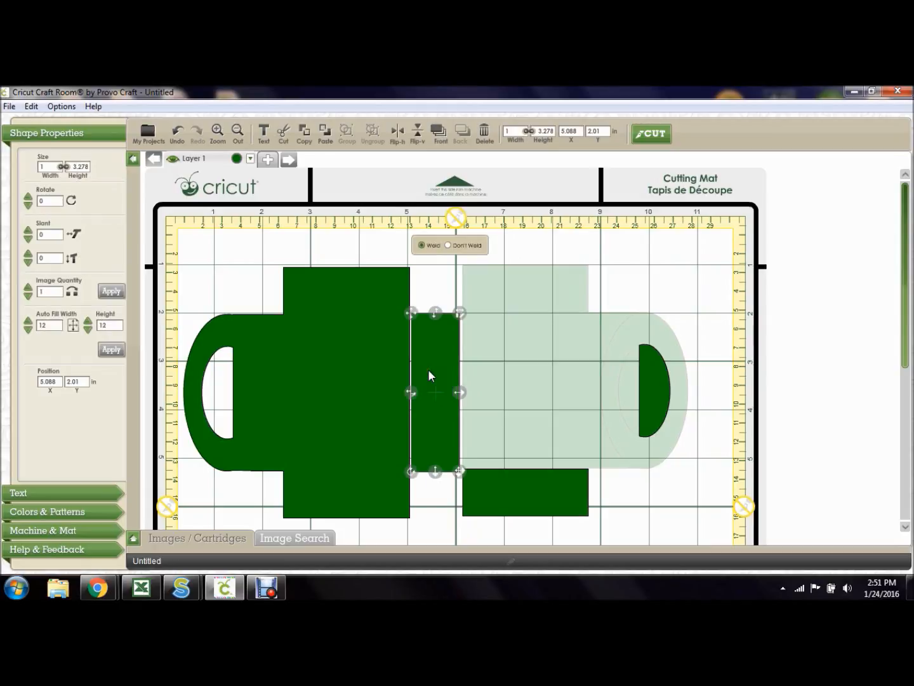
{"action": "key", "text": "Left"}
{"action": "key", "text": "Left"}
{"action": "key", "text": "Left"}
{"action": "key", "text": "Left"}
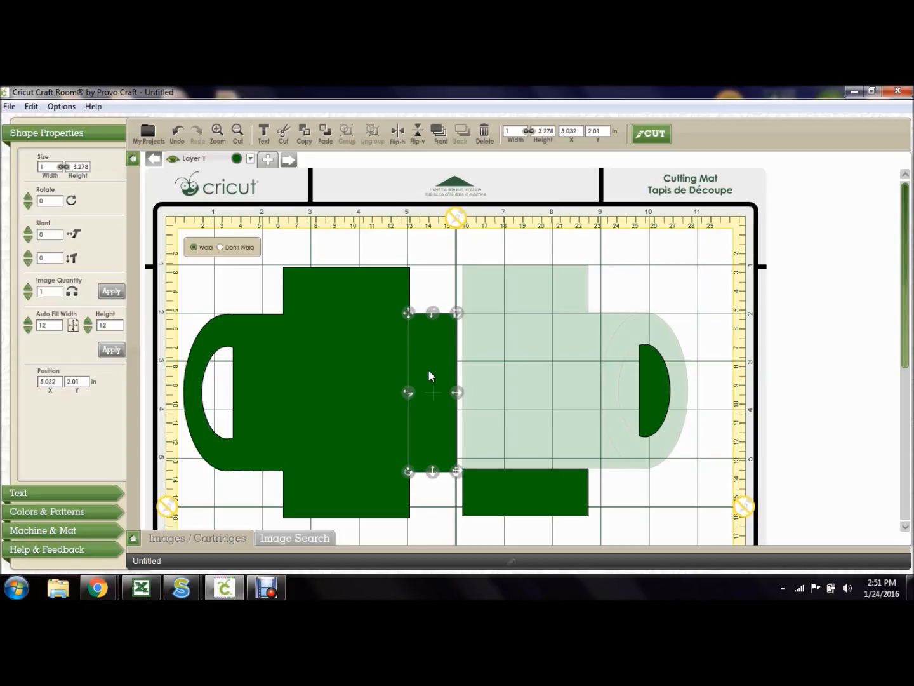
Nudge the mirrored purse group to X 5.986 in so it overlaps and welds to the vertical middle strip
{"action": "left_click", "coordinate": [228, 283]}
{"action": "left_click", "coordinate": [506, 345]}
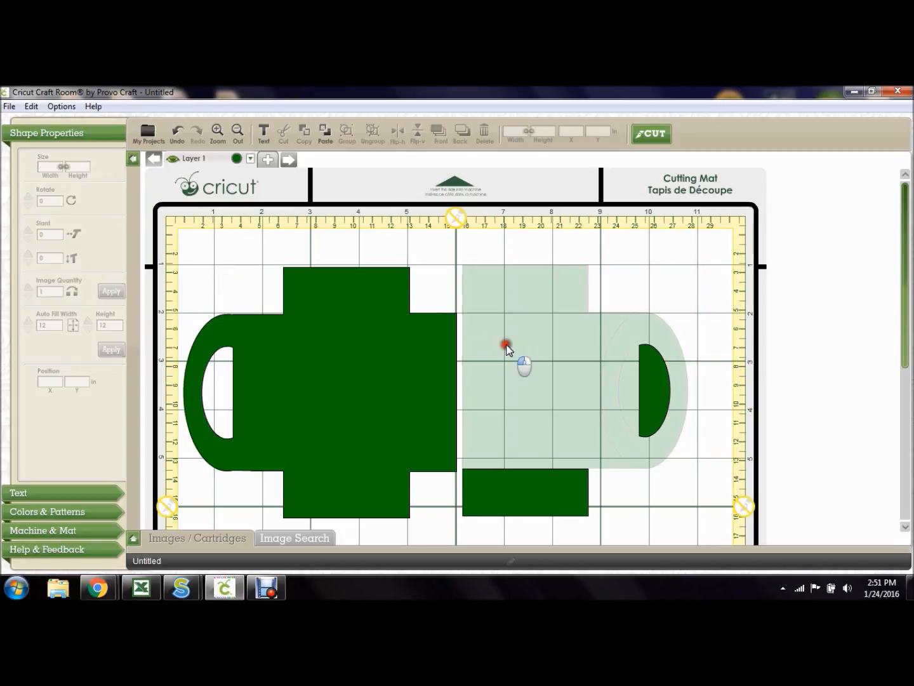
{"action": "key", "text": "Right"}
{"action": "key", "text": "Right"}
{"action": "key", "text": "Left"}
{"action": "key", "text": "Left"}
{"action": "key", "text": "Left"}
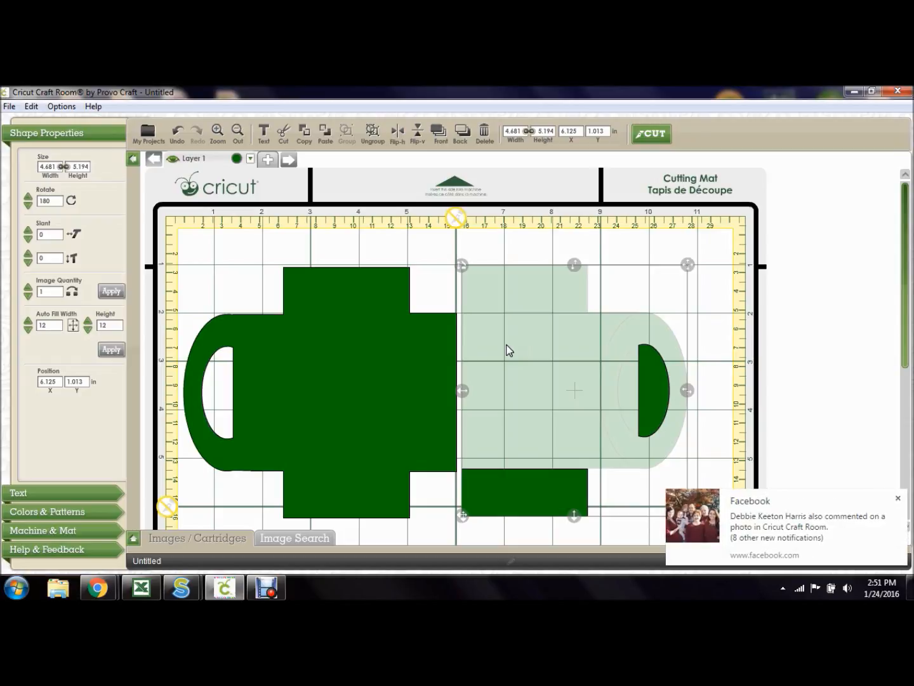
{"action": "key", "text": "Left"}
{"action": "key", "text": "Left"}
{"action": "key", "text": "Left"}
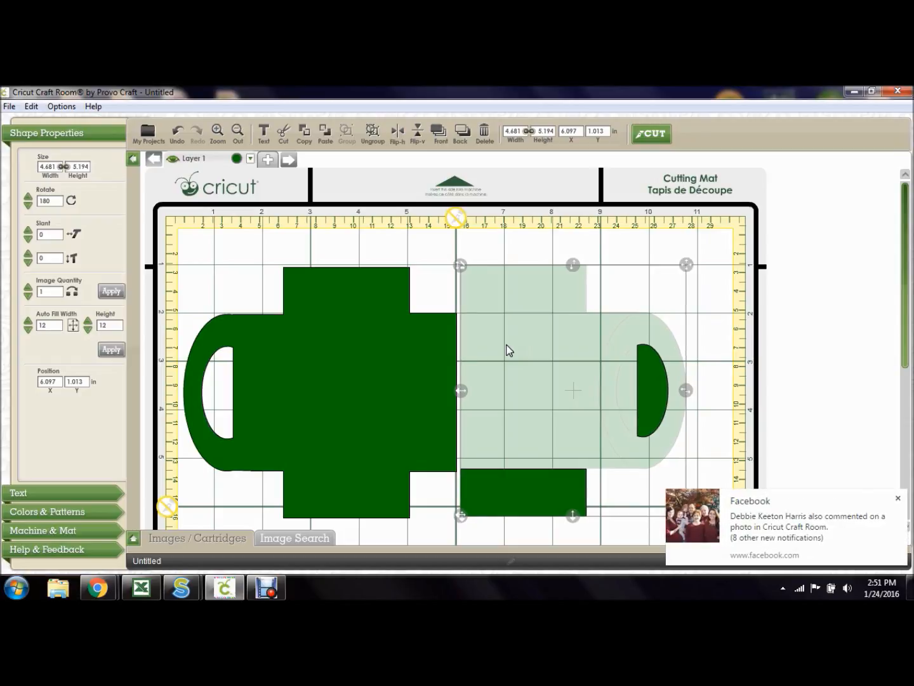
{"action": "key", "text": "Left"}
{"action": "key", "text": "Left"}
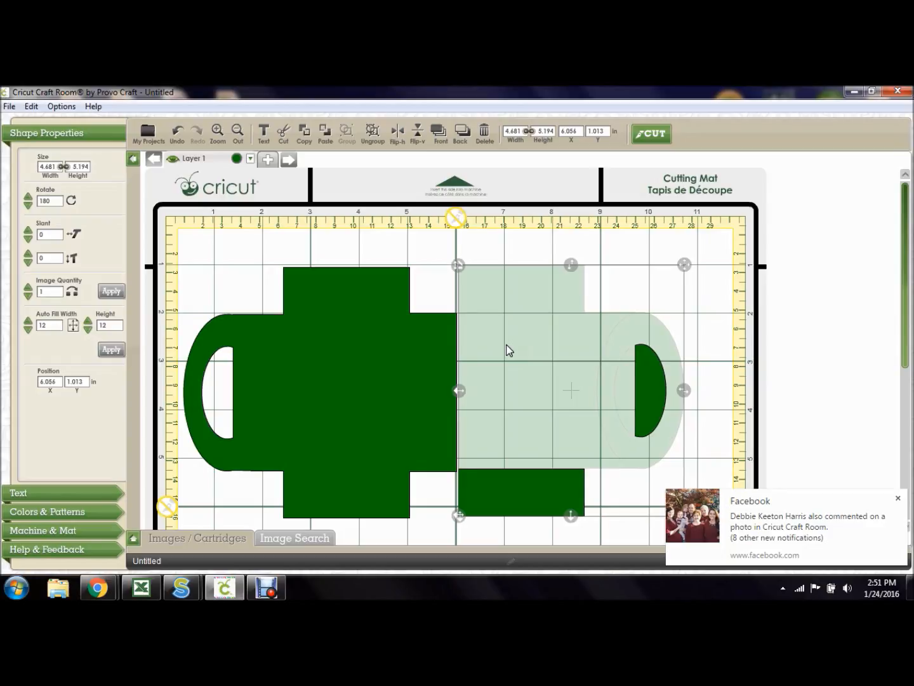
{"action": "key", "text": "Left"}
{"action": "key", "text": "Left"}
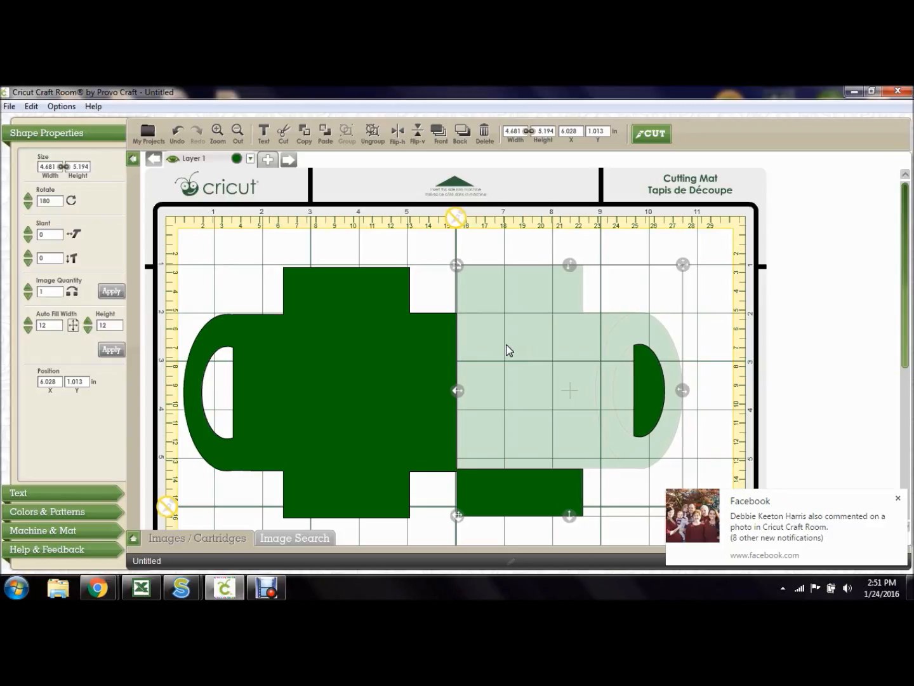
{"action": "key", "text": "Left"}
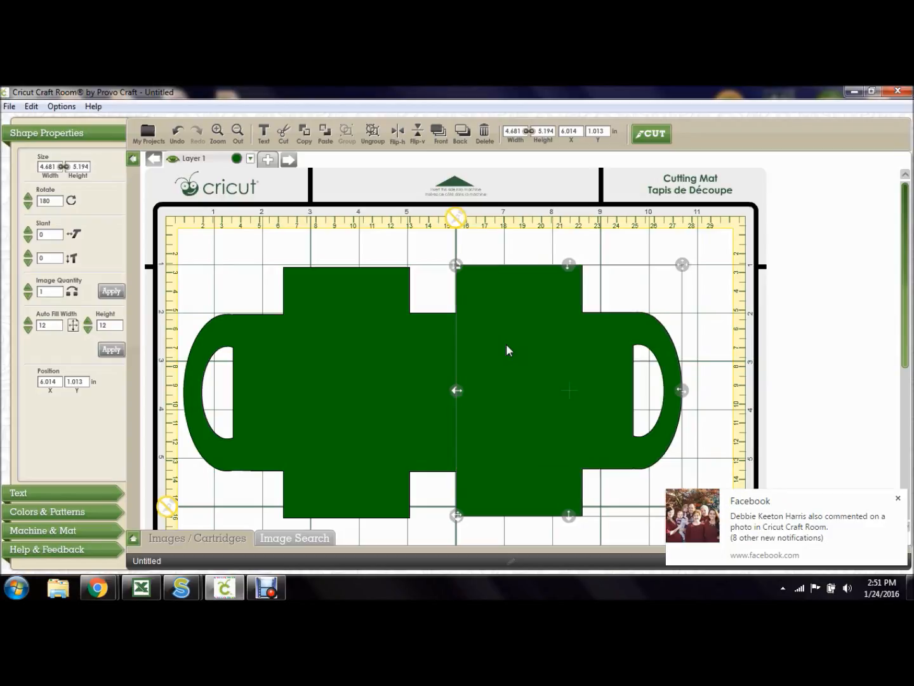
{"action": "key", "text": "Left"}
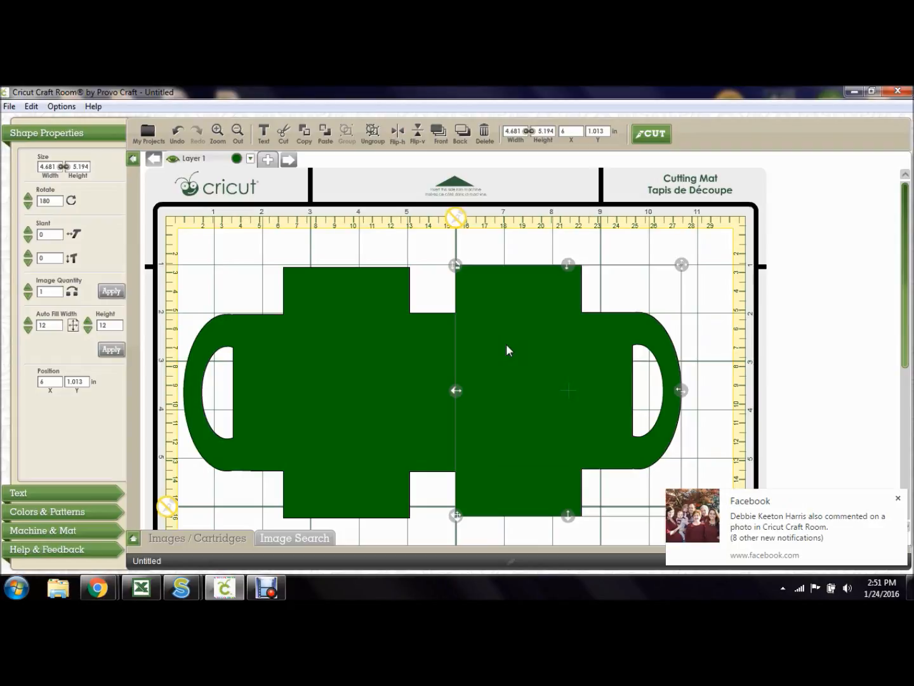
{"action": "key", "text": "Left"}
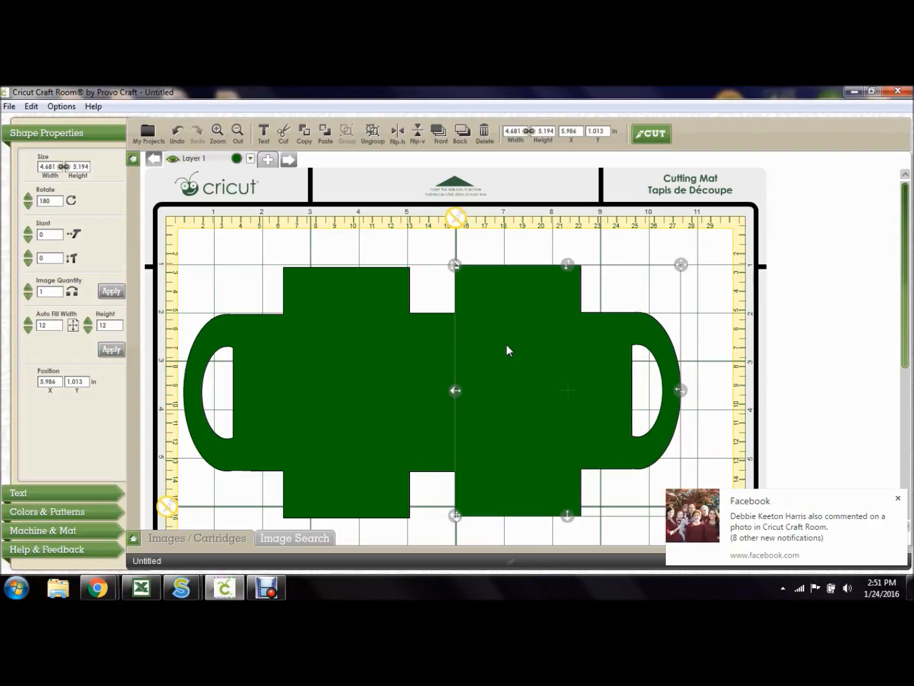
{"action": "left_click", "coordinate": [697, 237]}
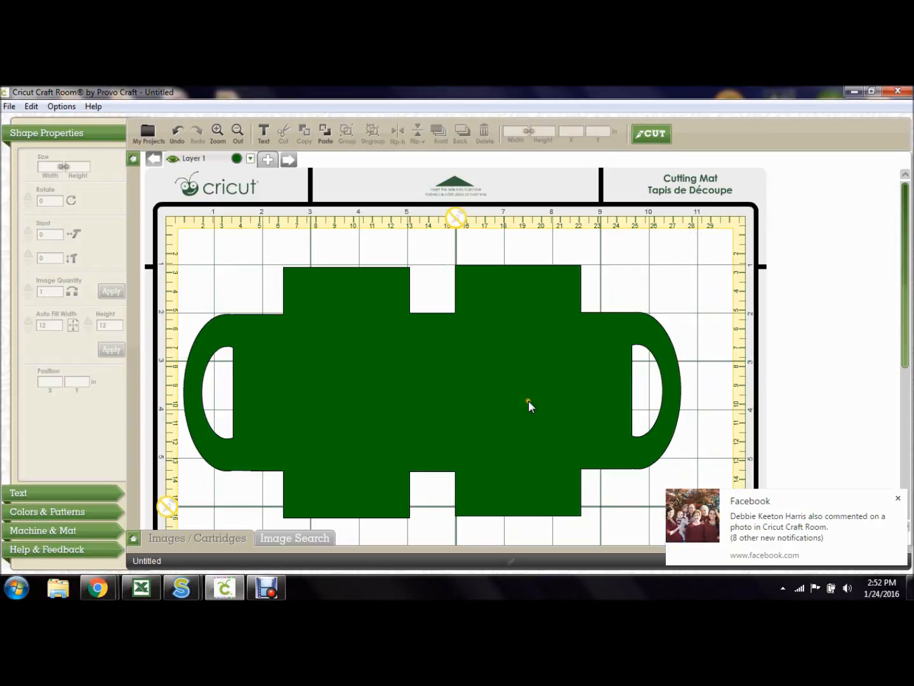
Select every piece of the purse template and nudge it horizontally to about X 0.6 in to centre it on the mat
{"action": "left_click_drag", "start_coordinate": [186, 237], "coordinate": [701, 539]}
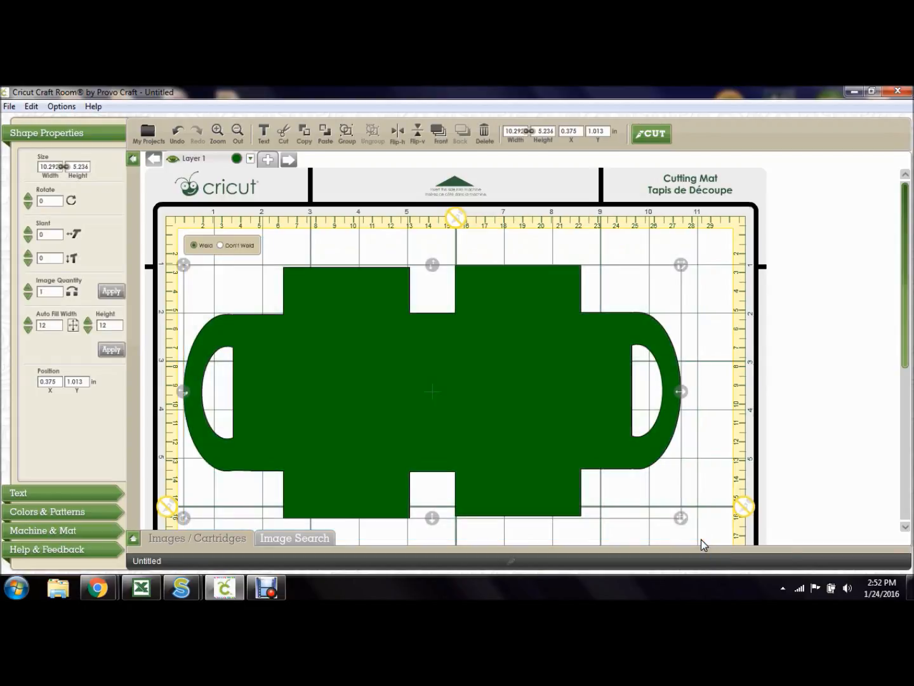
{"action": "key", "text": "Right"}
{"action": "key", "text": "Right"}
{"action": "key", "text": "Right"}
{"action": "key", "text": "Right"}
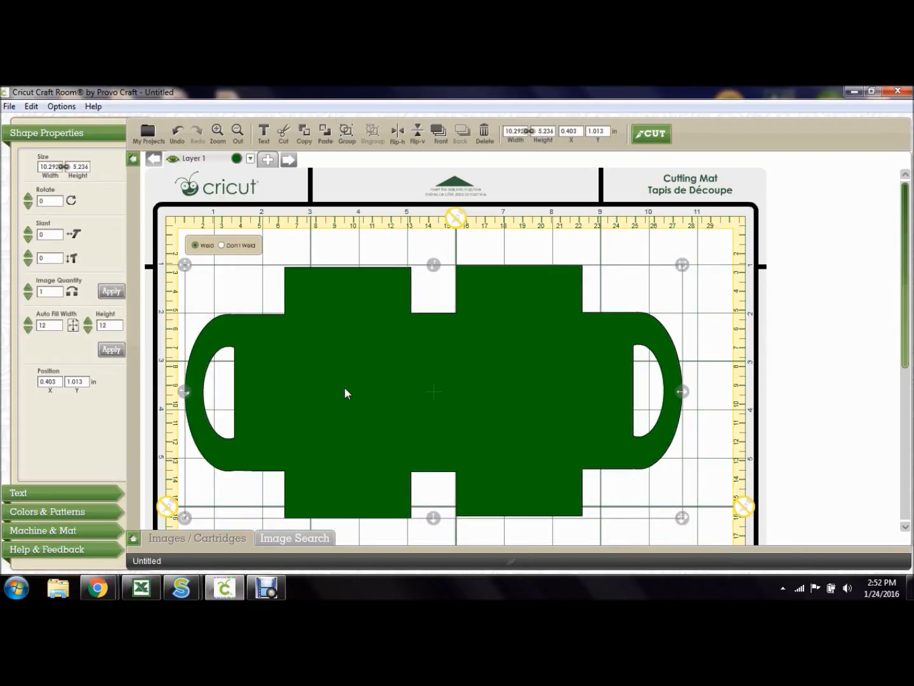
{"action": "key", "text": "Right"}
{"action": "key", "text": "Right"}
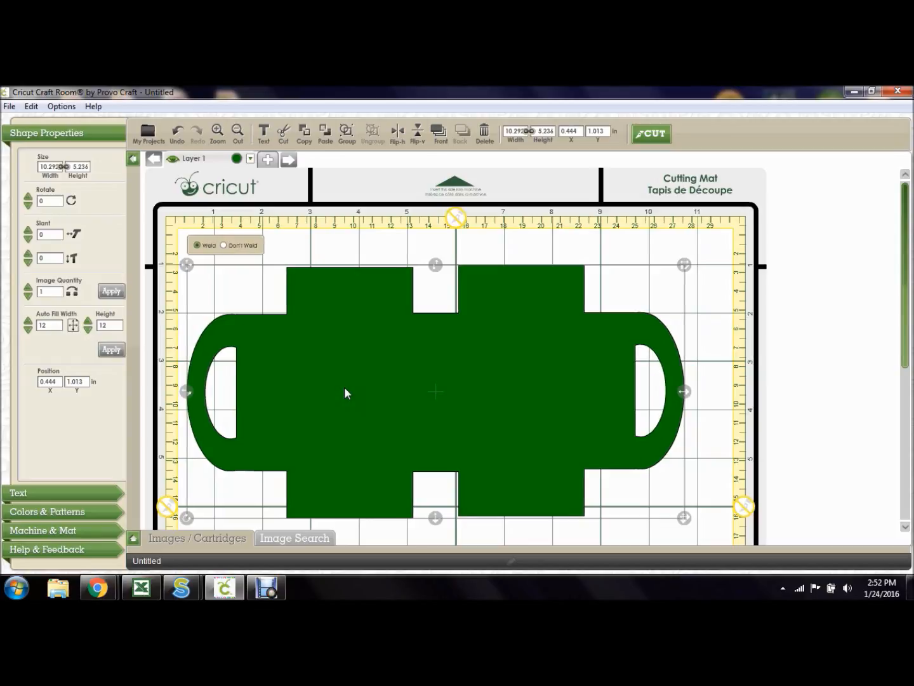
{"action": "key", "text": "Right"}
{"action": "key", "text": "Right"}
{"action": "key", "text": "Right"}
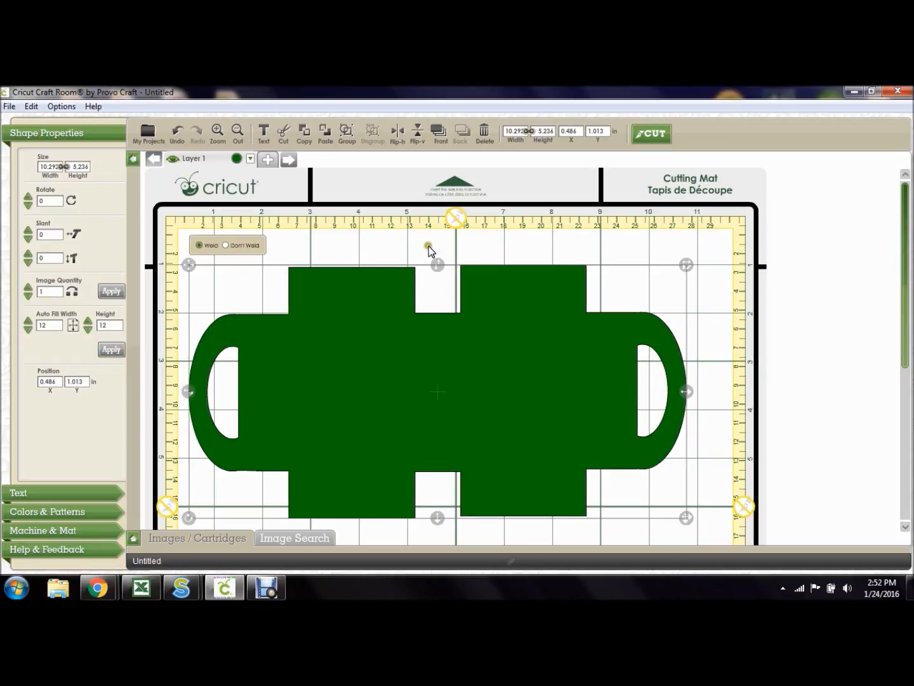
{"action": "key", "text": "Right"}
{"action": "key", "text": "Right"}
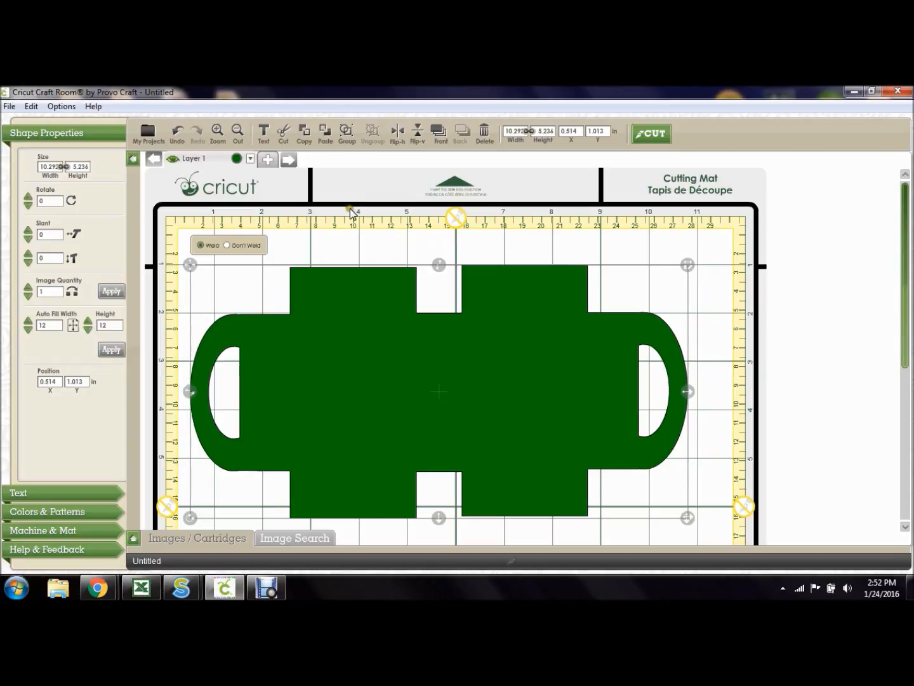
{"action": "key", "text": "Right"}
{"action": "key", "text": "Right"}
{"action": "key", "text": "Right"}
{"action": "key", "text": "Right"}
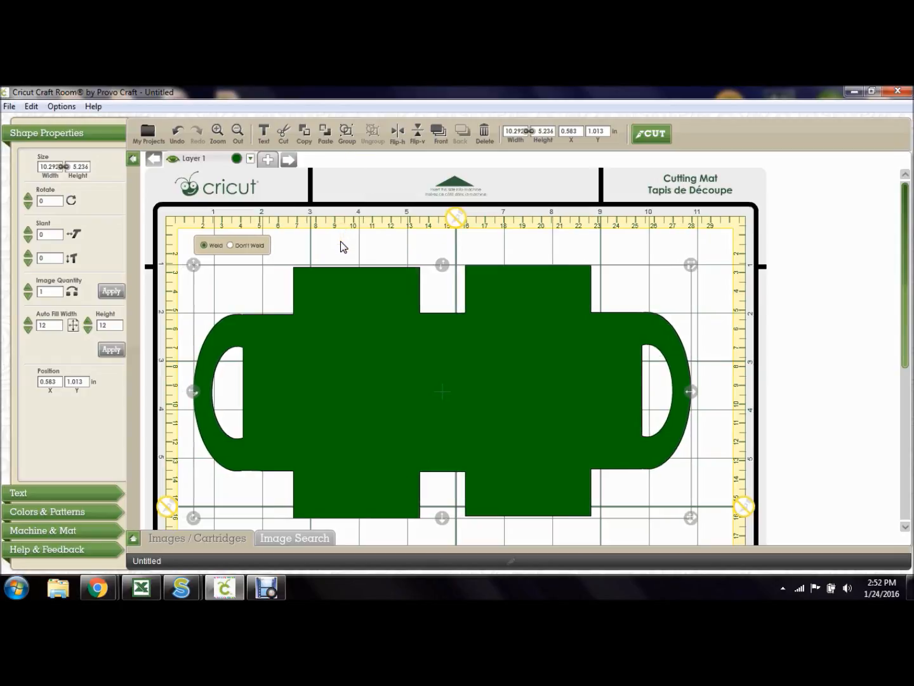
{"action": "key", "text": "Right"}
{"action": "key", "text": "Right"}
{"action": "left_click", "coordinate": [342, 247]}
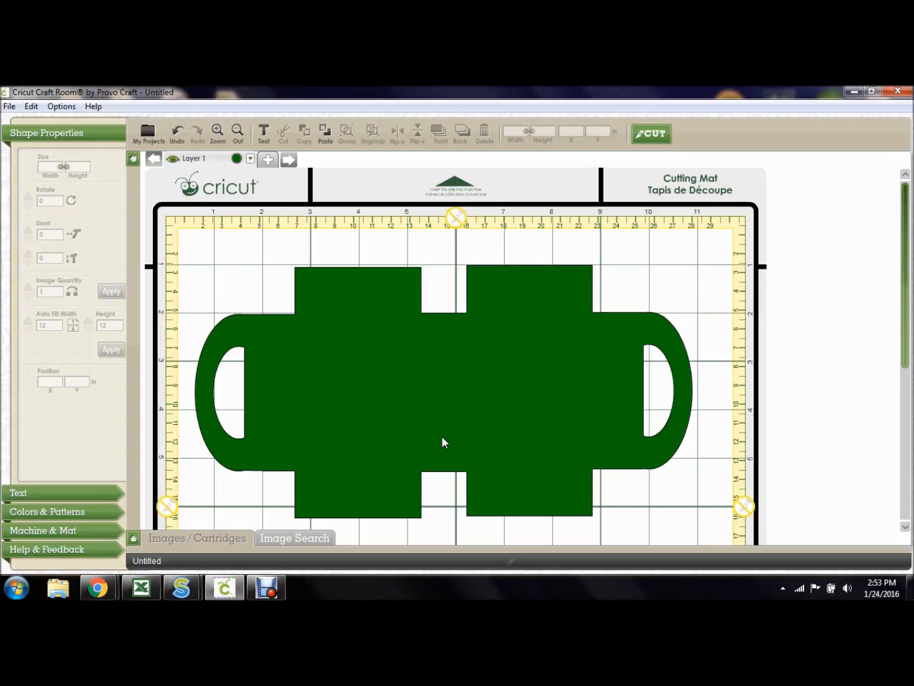
Search the image library for "flower"
{"action": "left_click", "coordinate": [134, 538]}
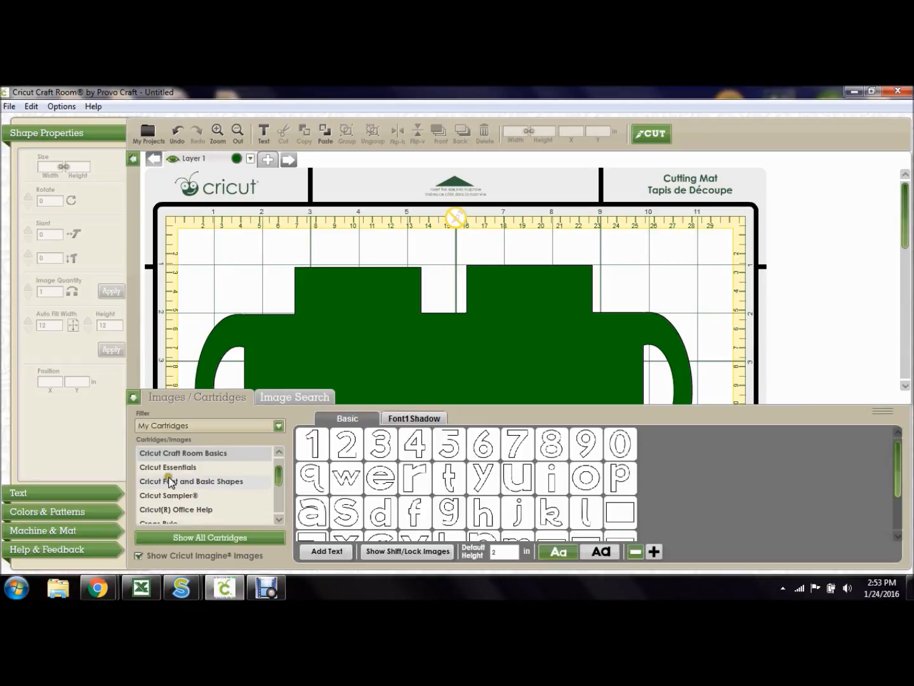
{"action": "left_click", "coordinate": [288, 399]}
{"action": "double_click", "coordinate": [175, 420]}
{"action": "type", "text": "lowe"}
{"action": "key", "text": "BackSpace"}
{"action": "key", "text": "BackSpace"}
{"action": "key", "text": "BackSpace"}
{"action": "key", "text": "BackSpace"}
{"action": "type", "text": "llower"}
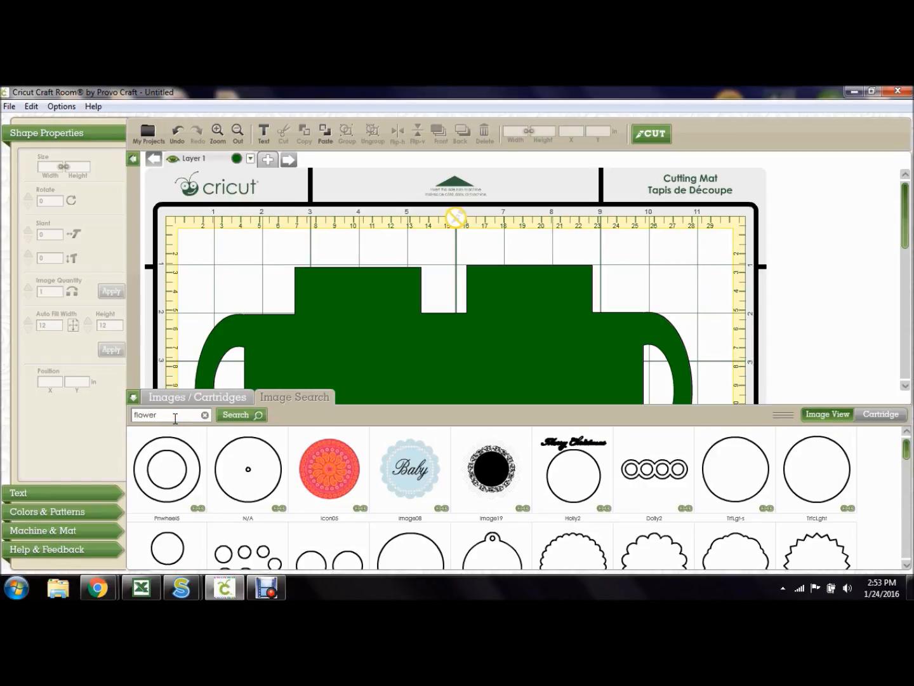
{"action": "left_click", "coordinate": [231, 417]}
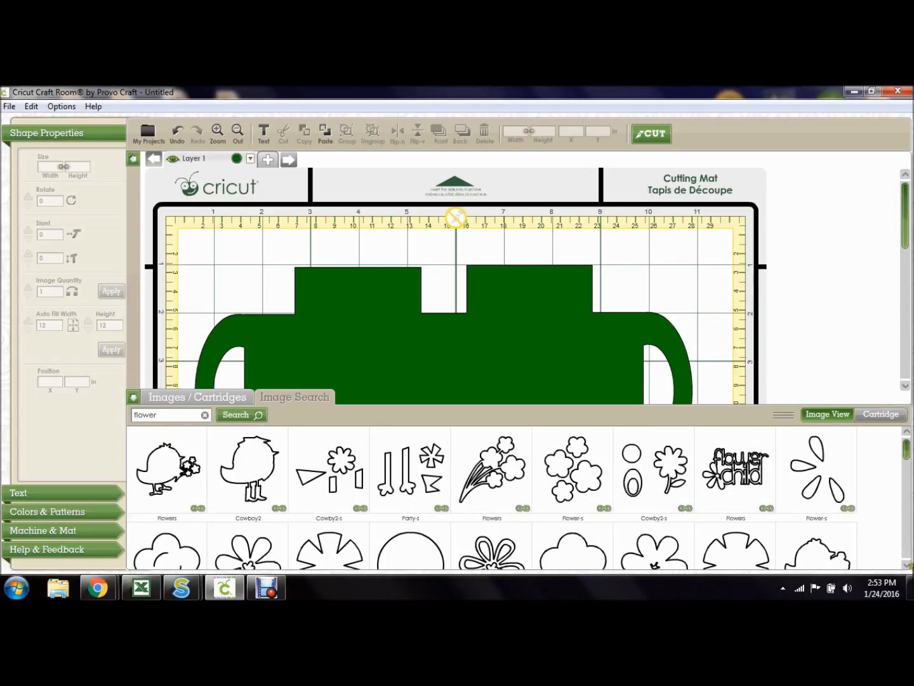
Browse the flower search results for shapes that could decorate the purse, and collapse the image library
{"action": "left_click", "coordinate": [906, 565]}
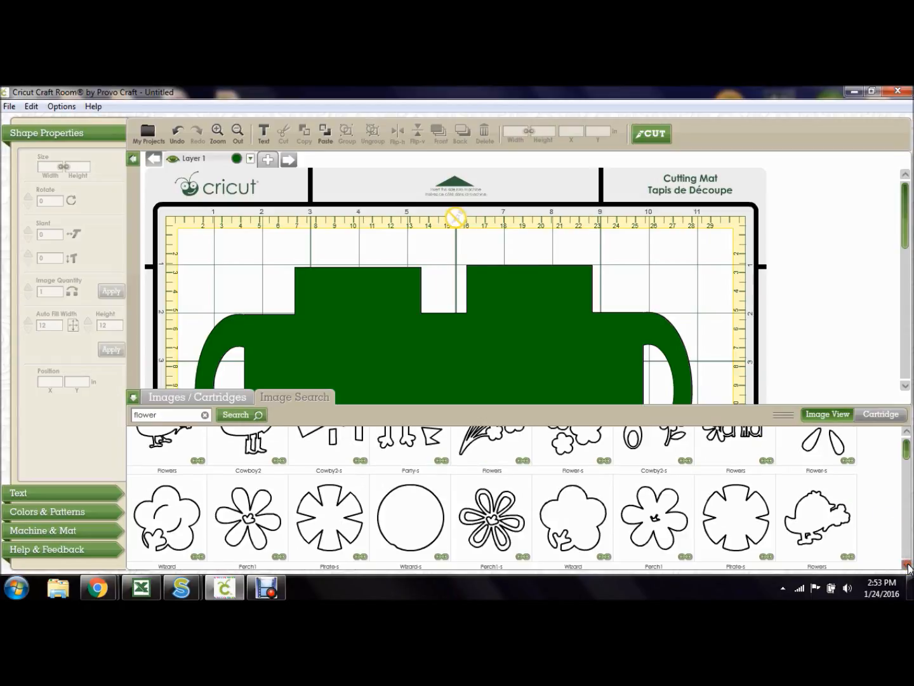
{"action": "left_click", "coordinate": [906, 564]}
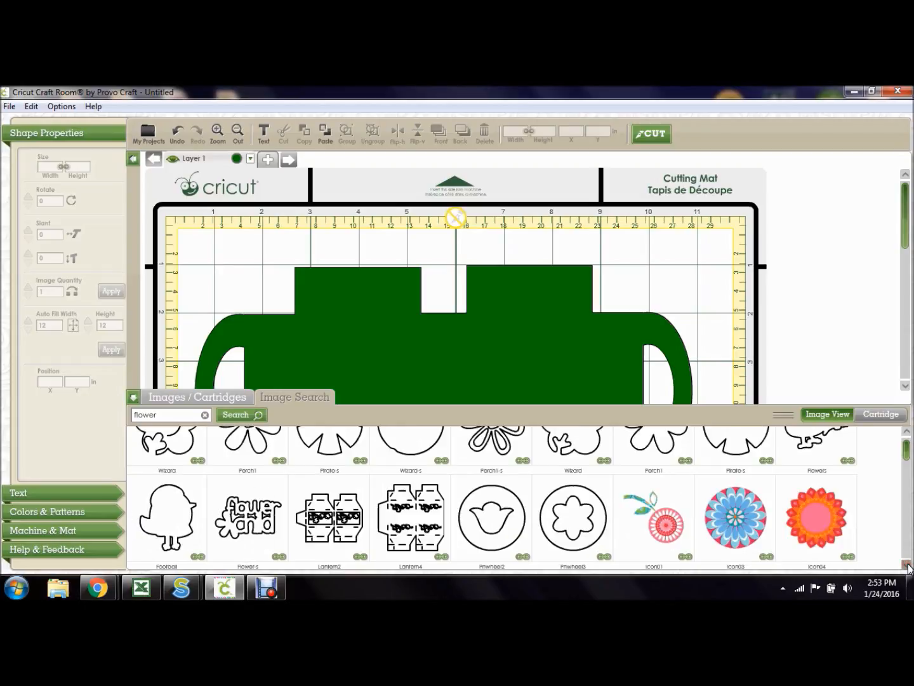
{"action": "left_click", "coordinate": [907, 564]}
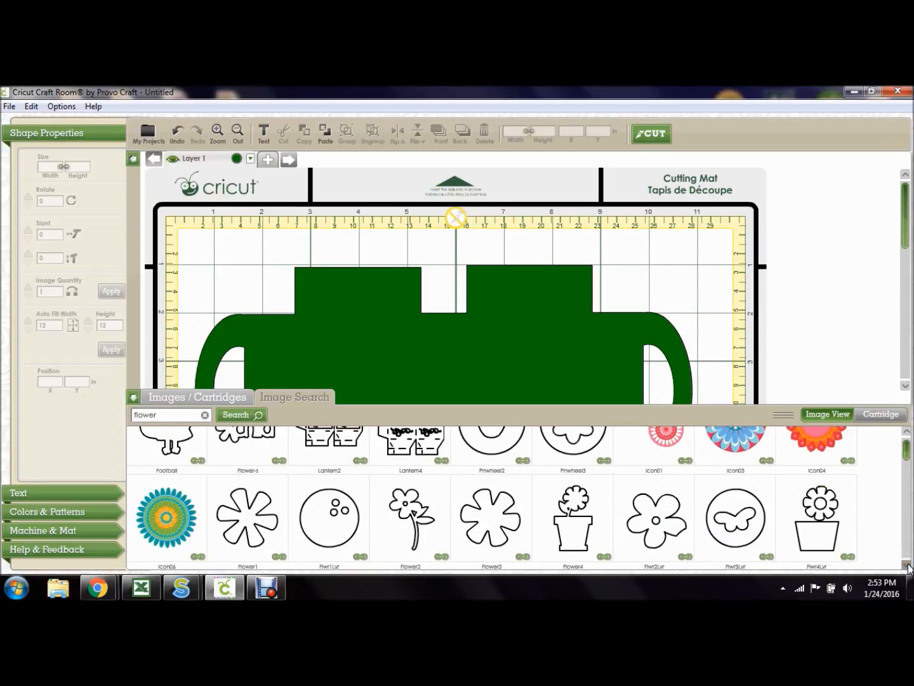
{"action": "left_click", "coordinate": [907, 564]}
{"action": "left_click", "coordinate": [907, 564]}
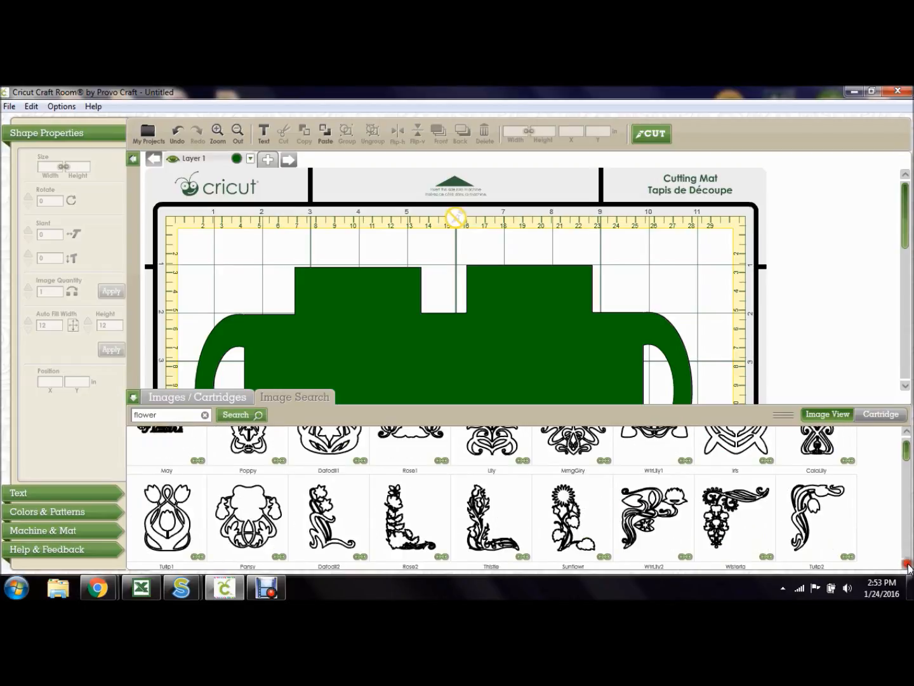
{"action": "left_click", "coordinate": [907, 565]}
{"action": "left_click", "coordinate": [906, 564]}
{"action": "left_click", "coordinate": [907, 564]}
{"action": "left_click", "coordinate": [907, 565]}
{"action": "left_click", "coordinate": [907, 565]}
{"action": "left_click", "coordinate": [907, 565]}
{"action": "left_click", "coordinate": [906, 564]}
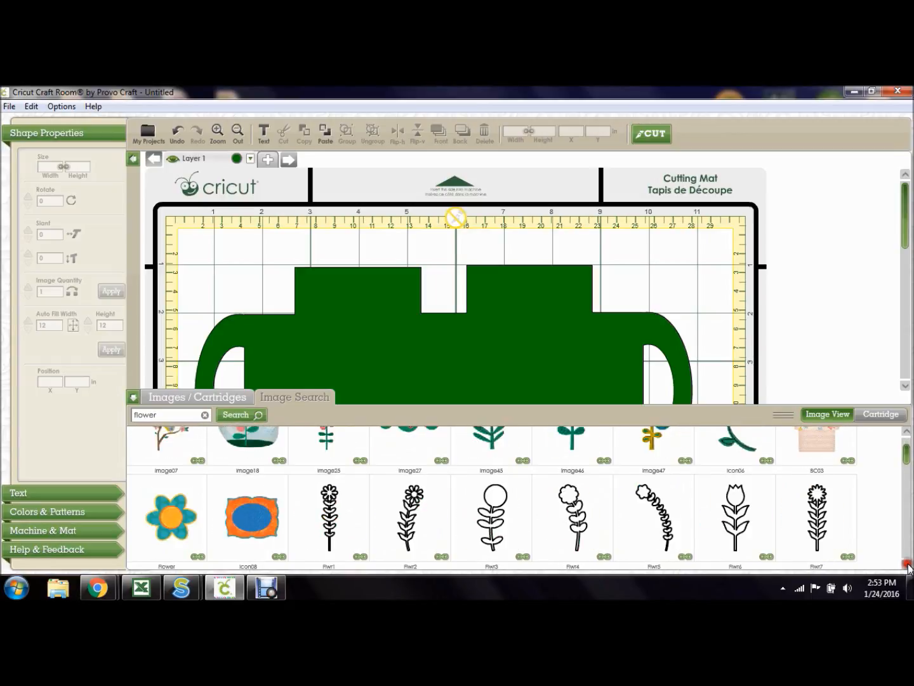
{"action": "left_click", "coordinate": [906, 565]}
{"action": "left_click", "coordinate": [907, 564]}
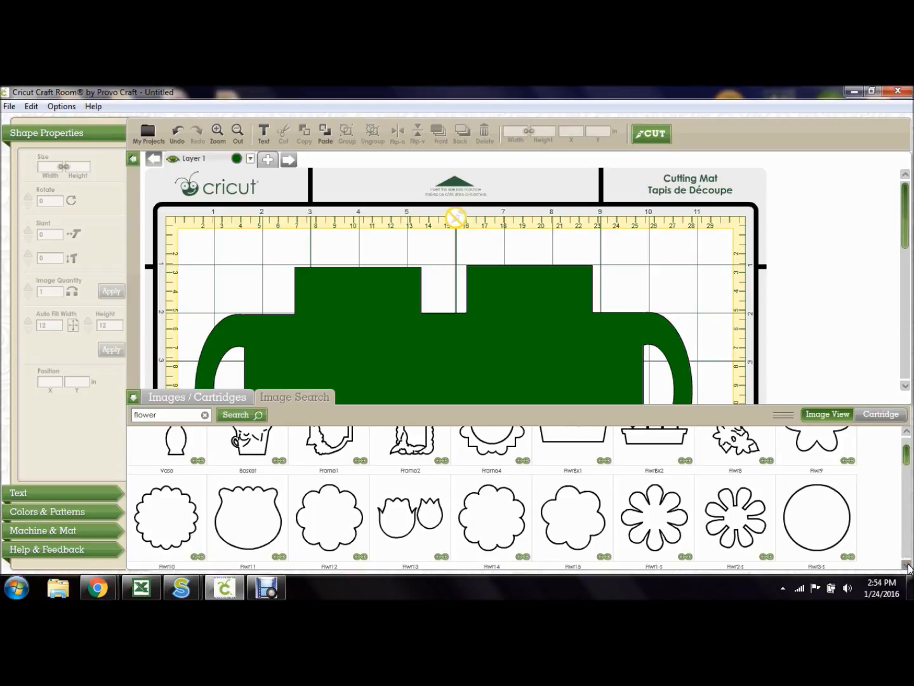
{"action": "left_click", "coordinate": [907, 565]}
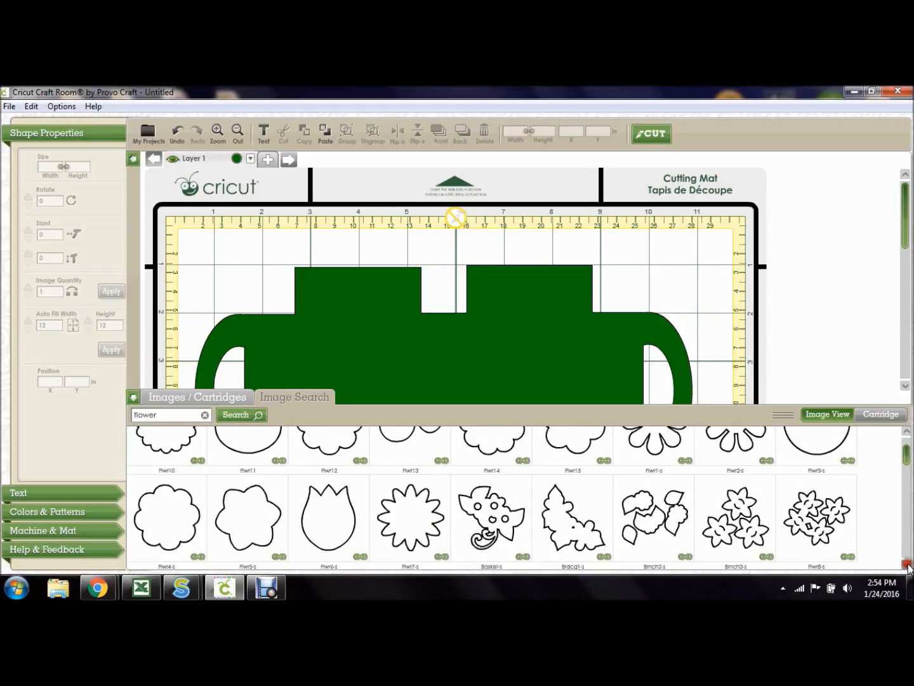
{"action": "left_click", "coordinate": [904, 490]}
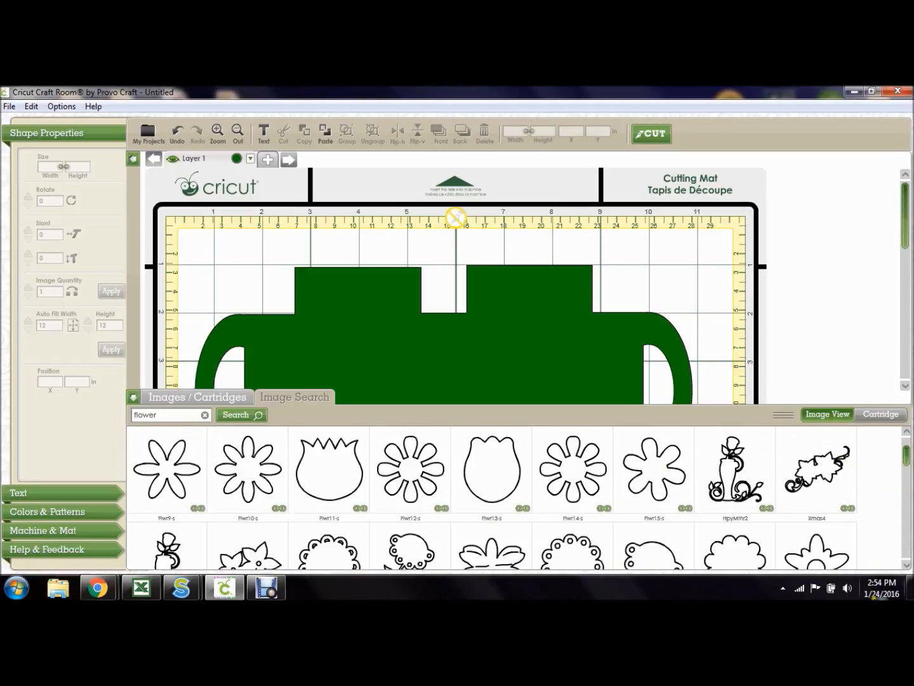
{"action": "left_click", "coordinate": [905, 564]}
{"action": "left_click", "coordinate": [905, 565]}
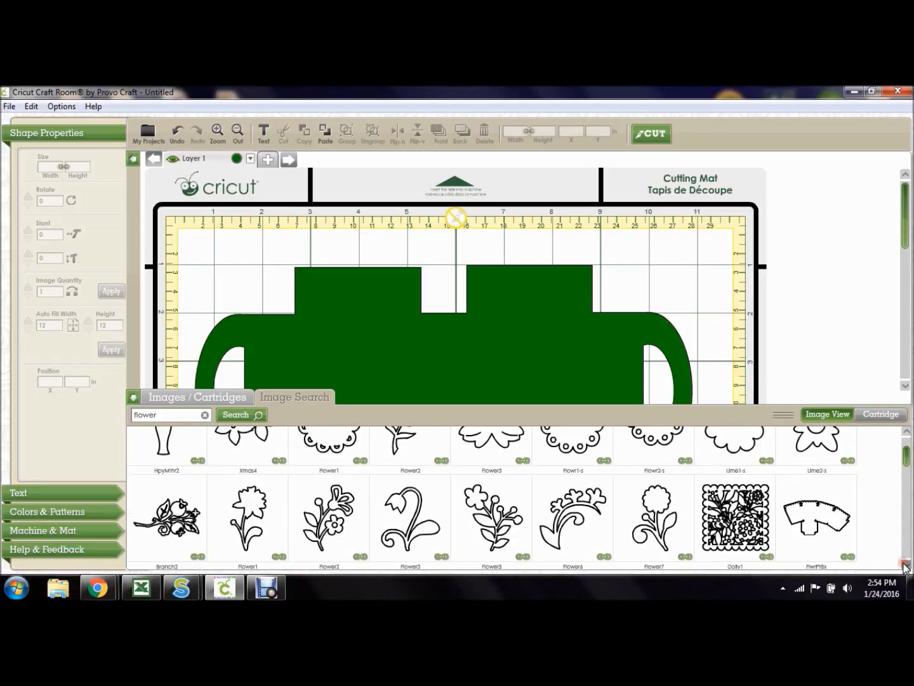
{"action": "left_click", "coordinate": [905, 564]}
{"action": "left_click", "coordinate": [906, 565]}
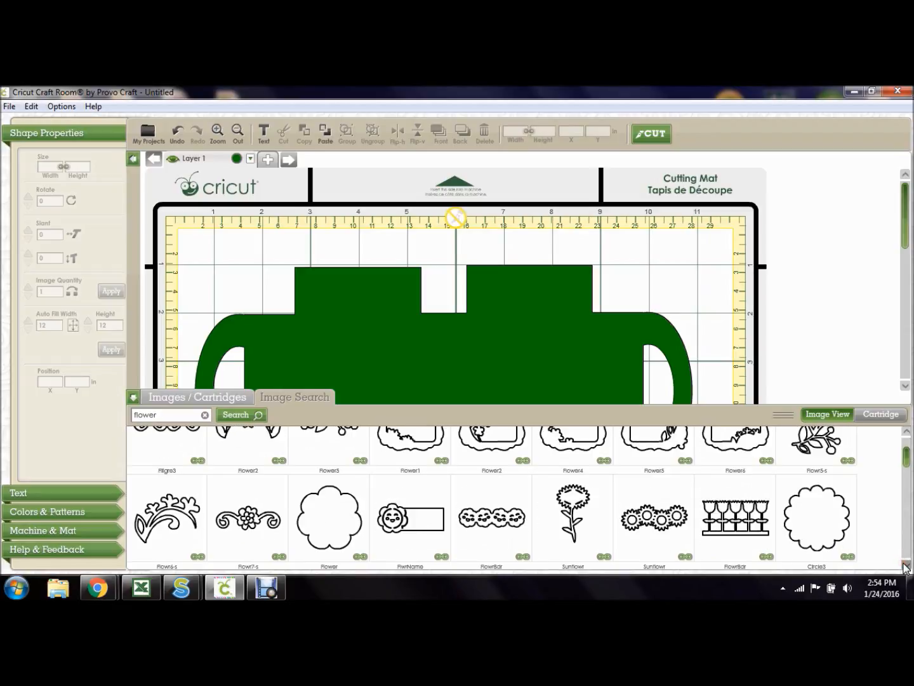
{"action": "left_click", "coordinate": [906, 564]}
{"action": "left_click", "coordinate": [905, 565]}
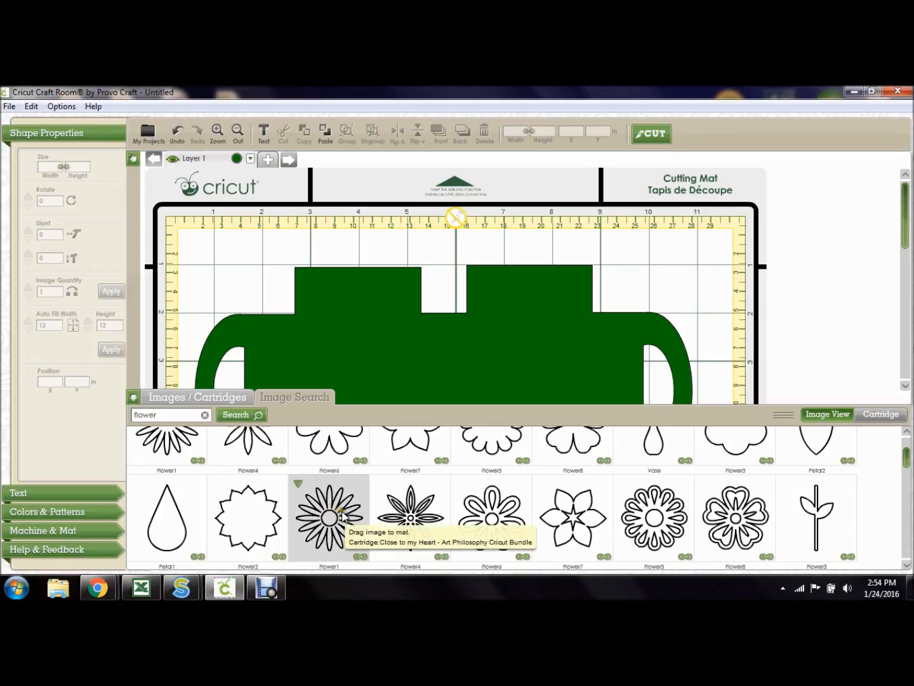
{"action": "left_click", "coordinate": [906, 565]}
{"action": "left_click", "coordinate": [906, 564]}
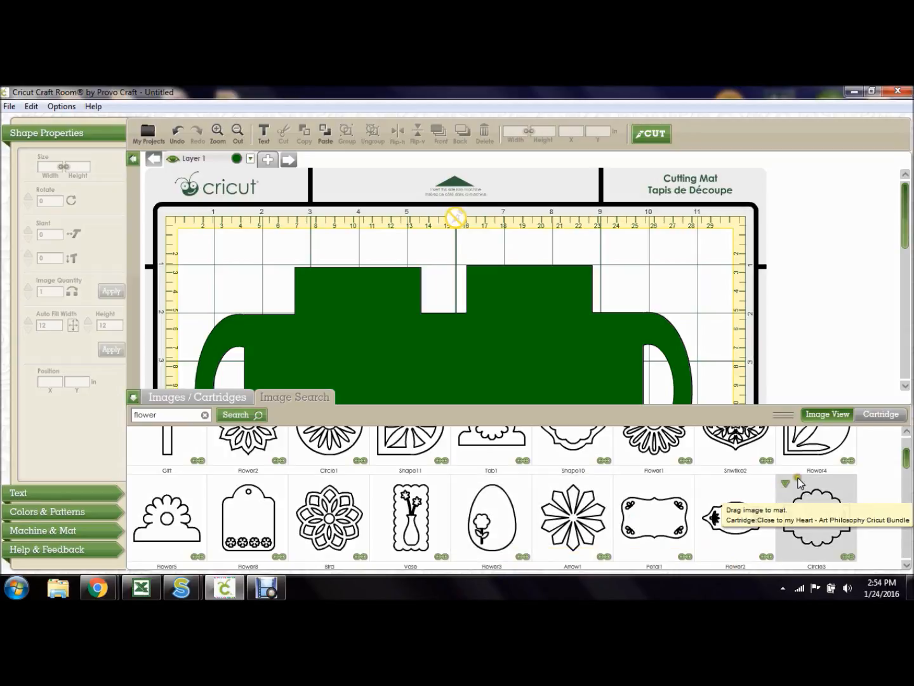
{"action": "left_click", "coordinate": [907, 561]}
{"action": "left_click", "coordinate": [908, 562]}
{"action": "left_click", "coordinate": [907, 562]}
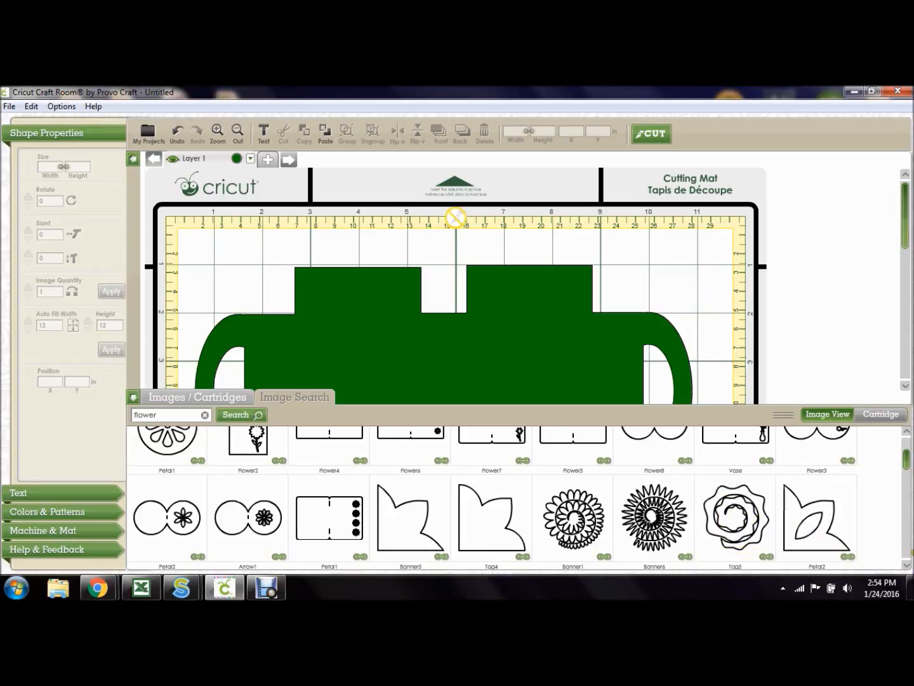
{"action": "left_click", "coordinate": [907, 564]}
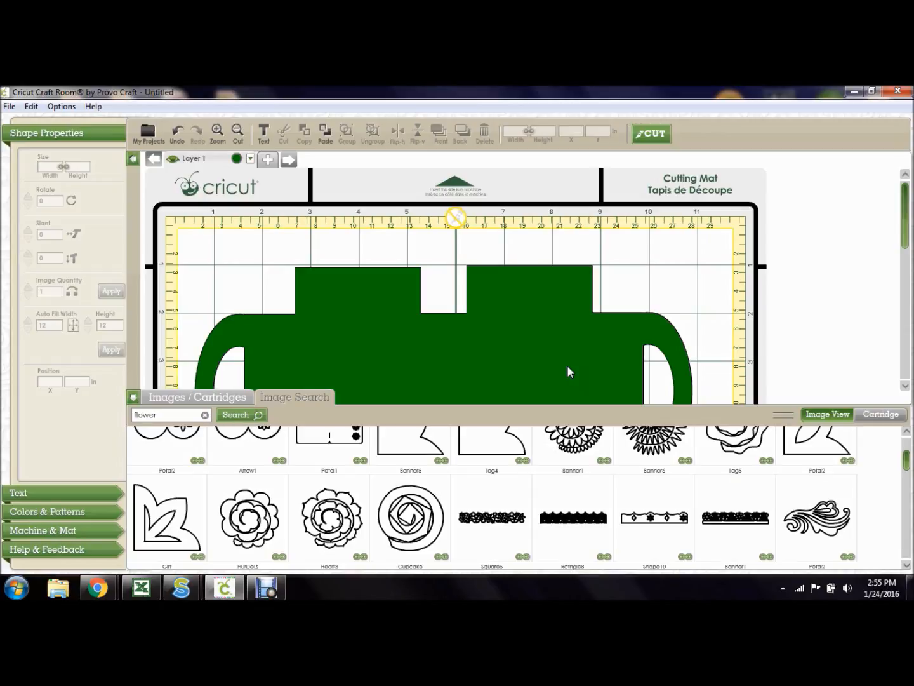
{"action": "left_click", "coordinate": [133, 398]}
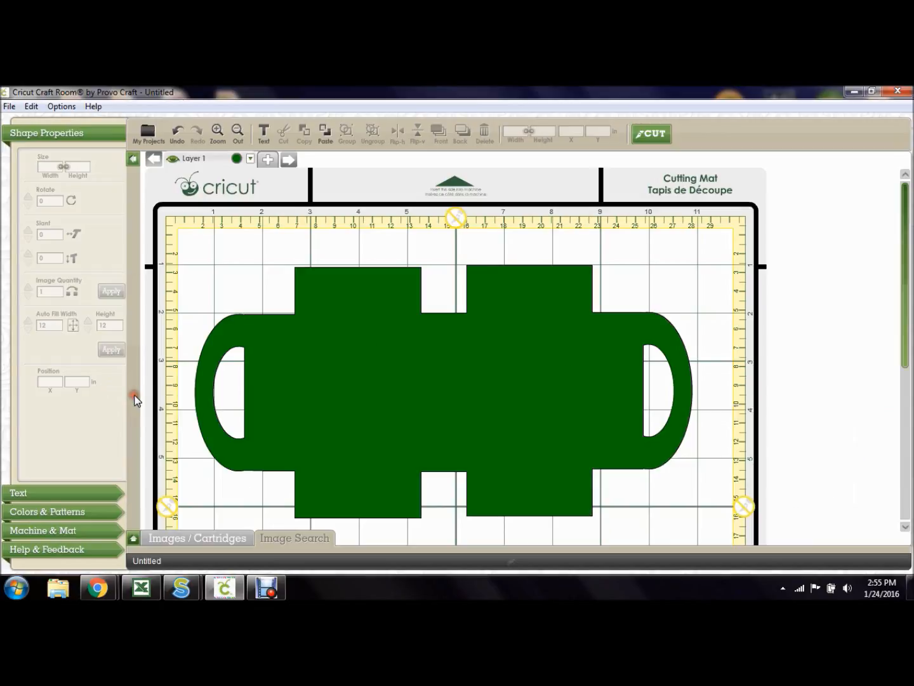
Save the purse template as a new project named "bag"
{"action": "left_click", "coordinate": [9, 107]}
{"action": "left_click", "coordinate": [35, 167]}
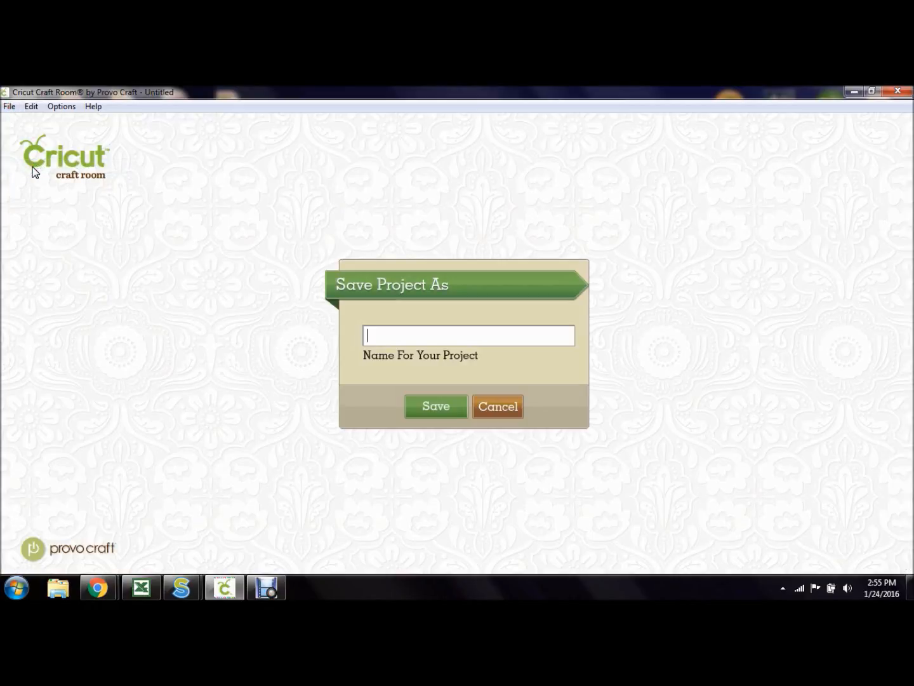
{"action": "type", "text": "bag"}
{"action": "left_click", "coordinate": [431, 408]}
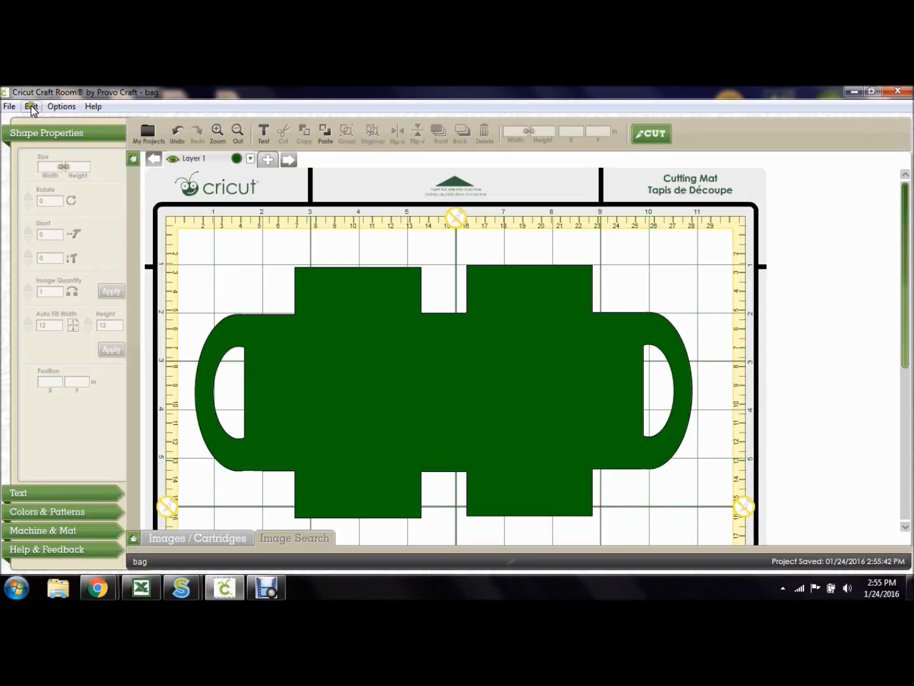
Export the saved "bag" project in Cricut Craft Room Project format to the Dropbox folder as "bag", and return to the mat
{"action": "left_click", "coordinate": [9, 105]}
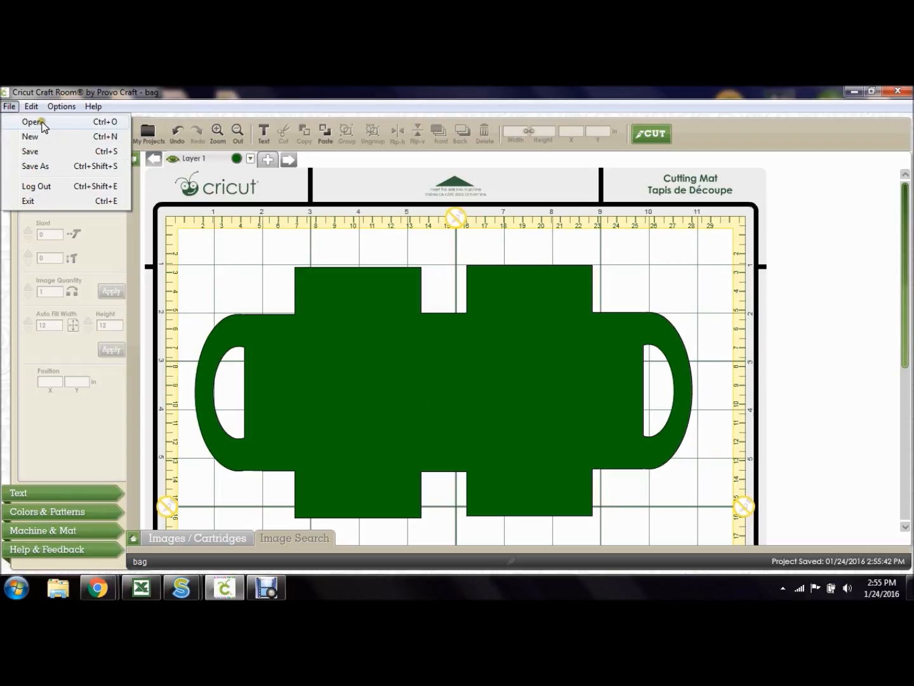
{"action": "left_click", "coordinate": [32, 122]}
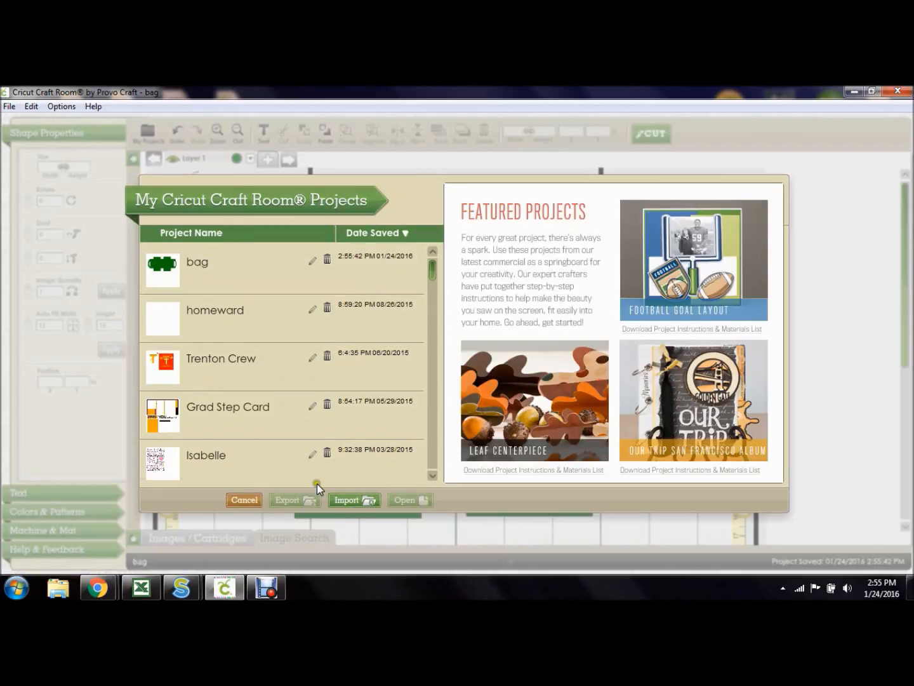
{"action": "left_click", "coordinate": [241, 263]}
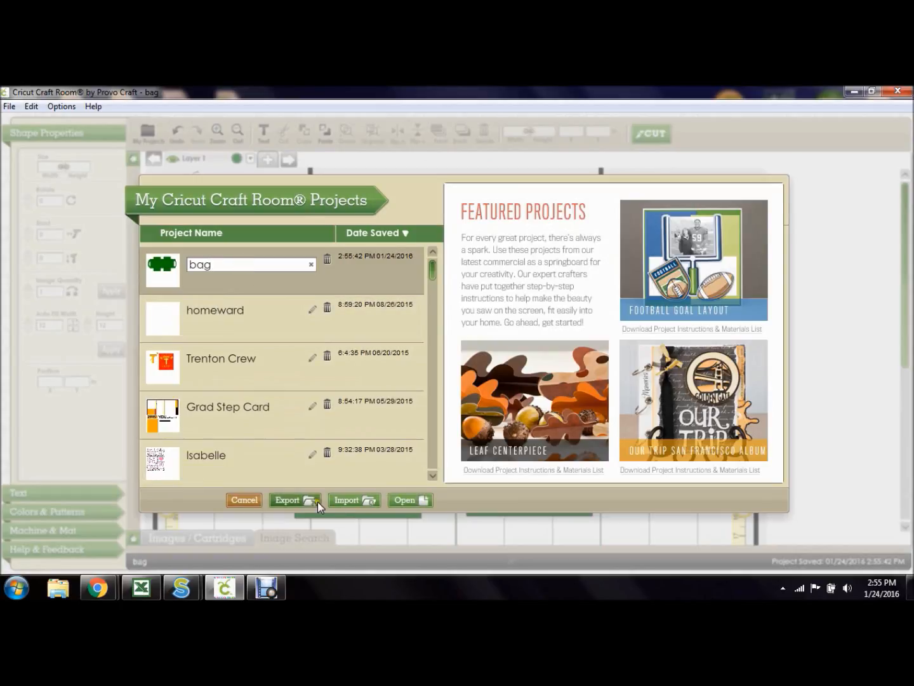
{"action": "left_click", "coordinate": [291, 501]}
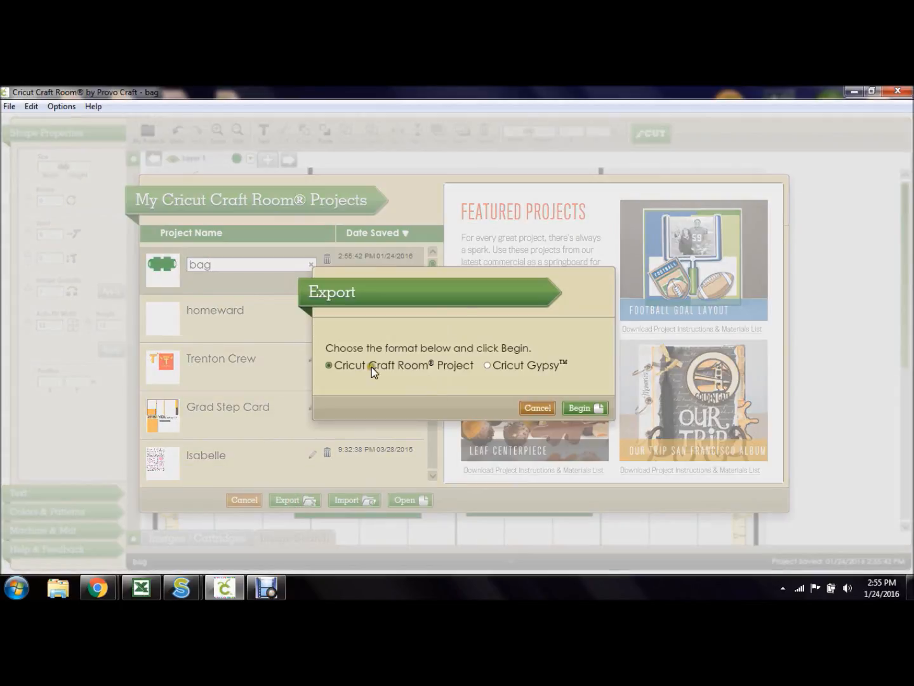
{"action": "left_click", "coordinate": [585, 407]}
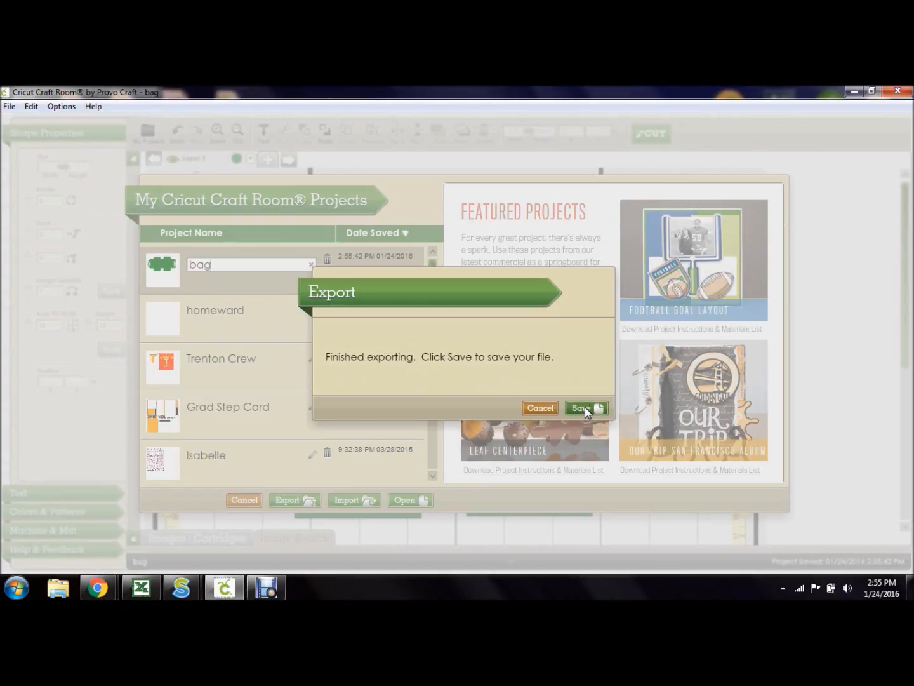
{"action": "left_click", "coordinate": [585, 408]}
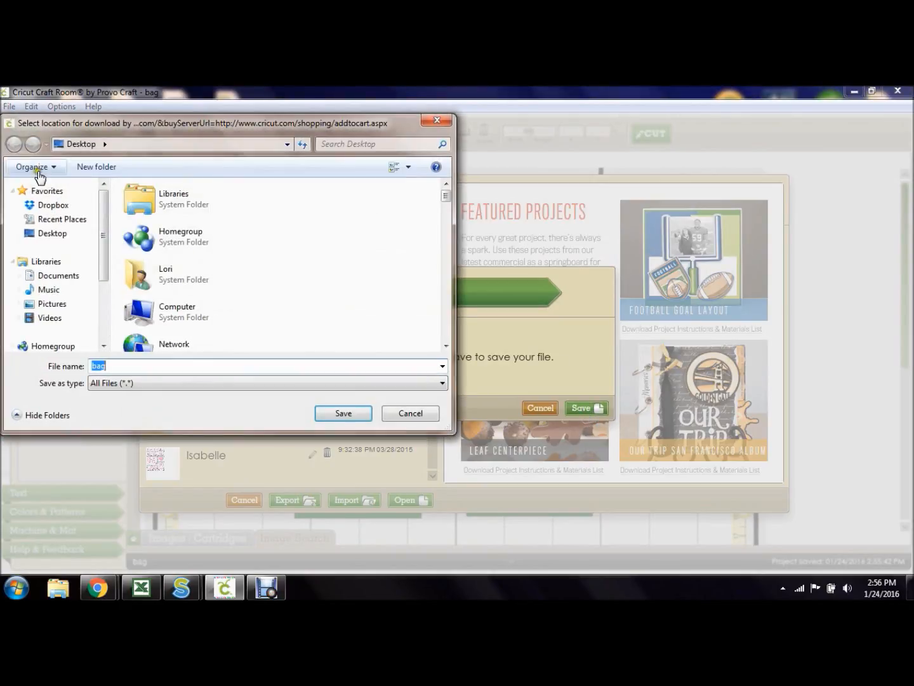
{"action": "left_click", "coordinate": [48, 206]}
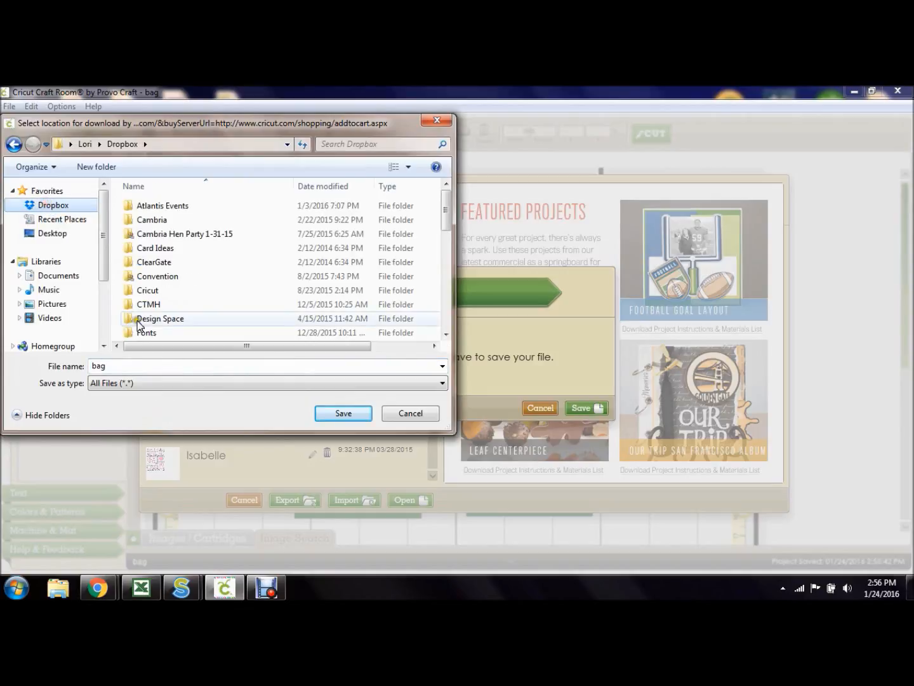
{"action": "left_click", "coordinate": [334, 414]}
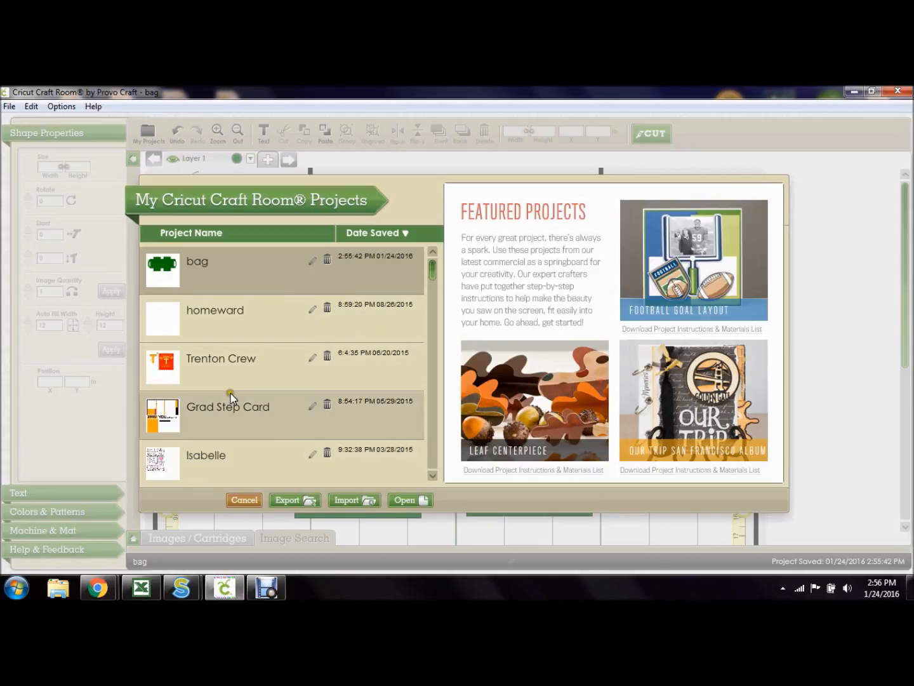
{"action": "left_click", "coordinate": [253, 500]}
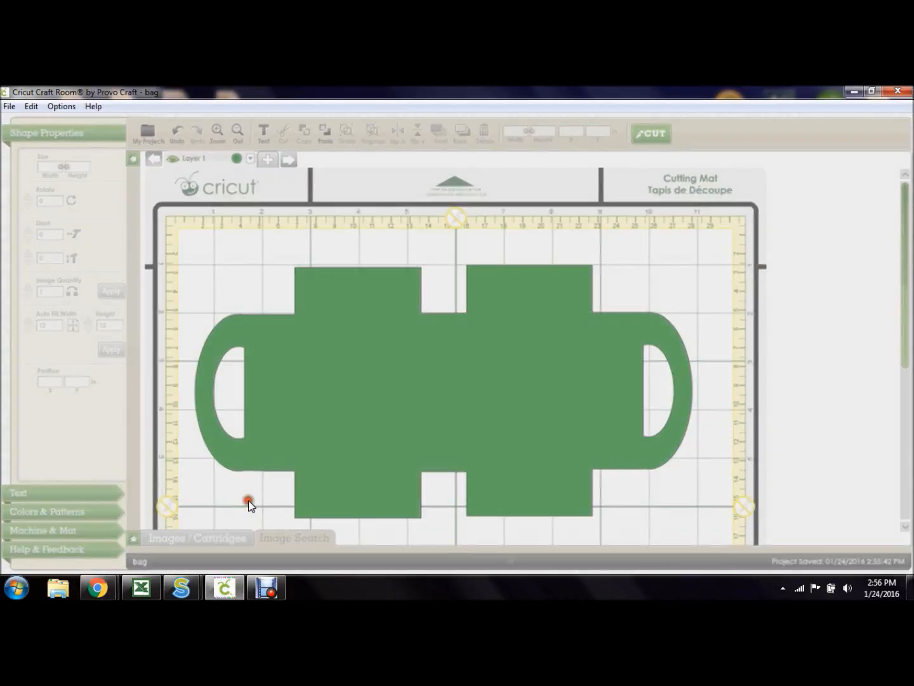
View the file browser for importing project files into the project list, and return to the mat without importing anything
{"action": "left_click", "coordinate": [9, 107]}
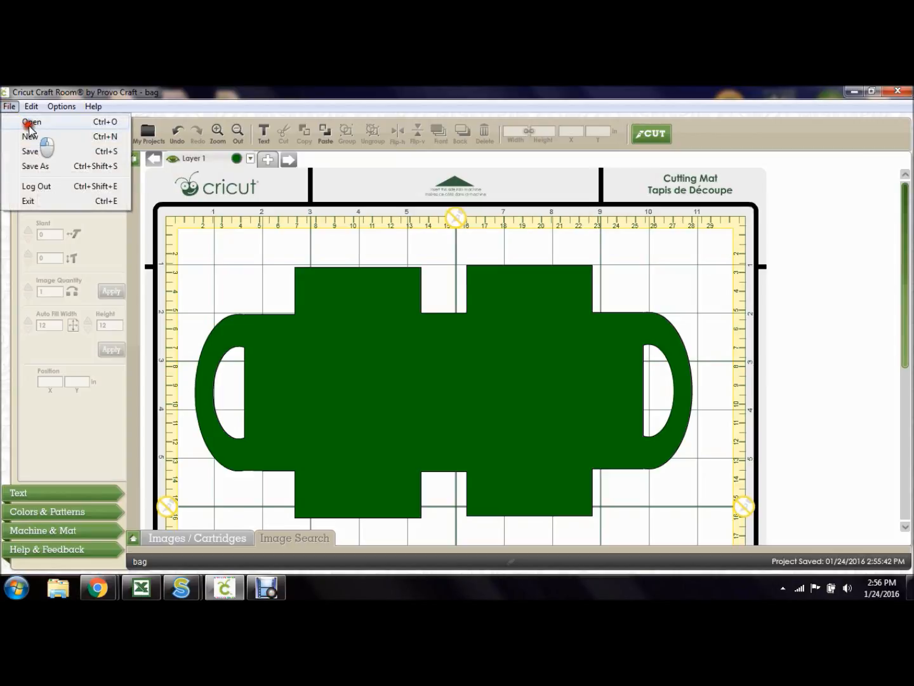
{"action": "left_click", "coordinate": [29, 130]}
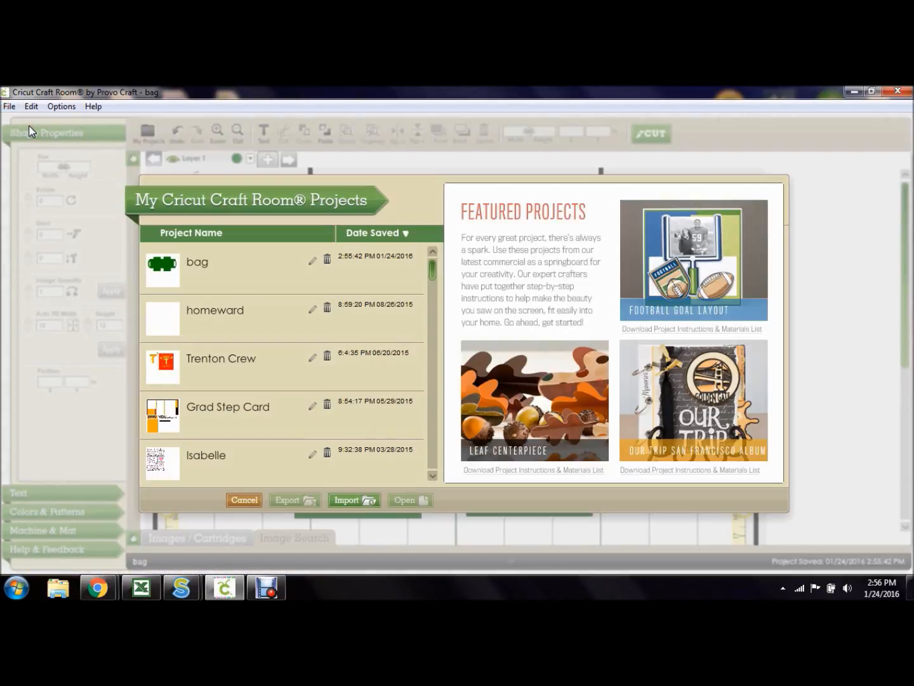
{"action": "left_click", "coordinate": [345, 501]}
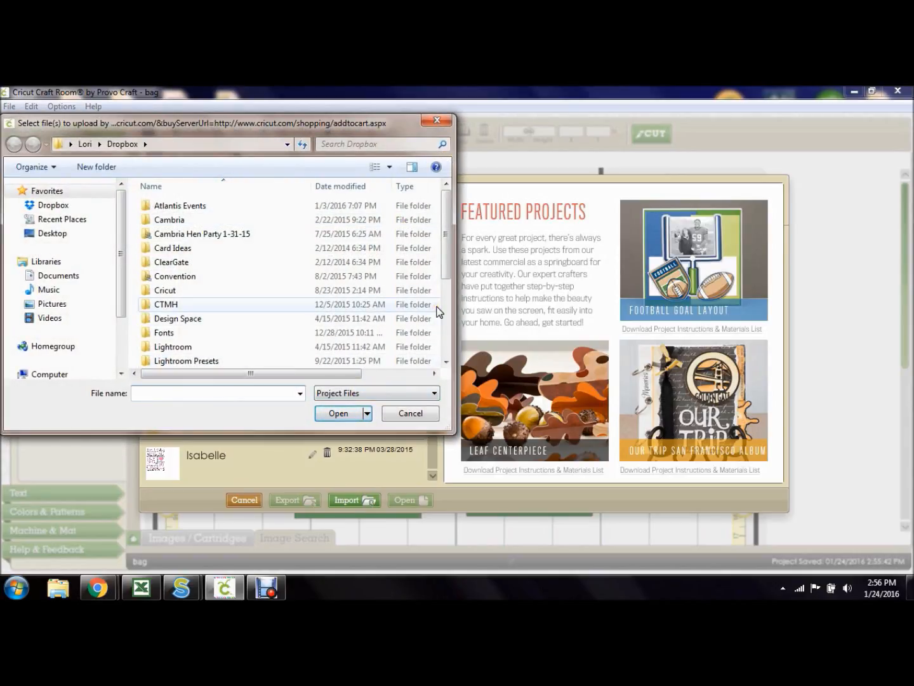
{"action": "left_click", "coordinate": [409, 413]}
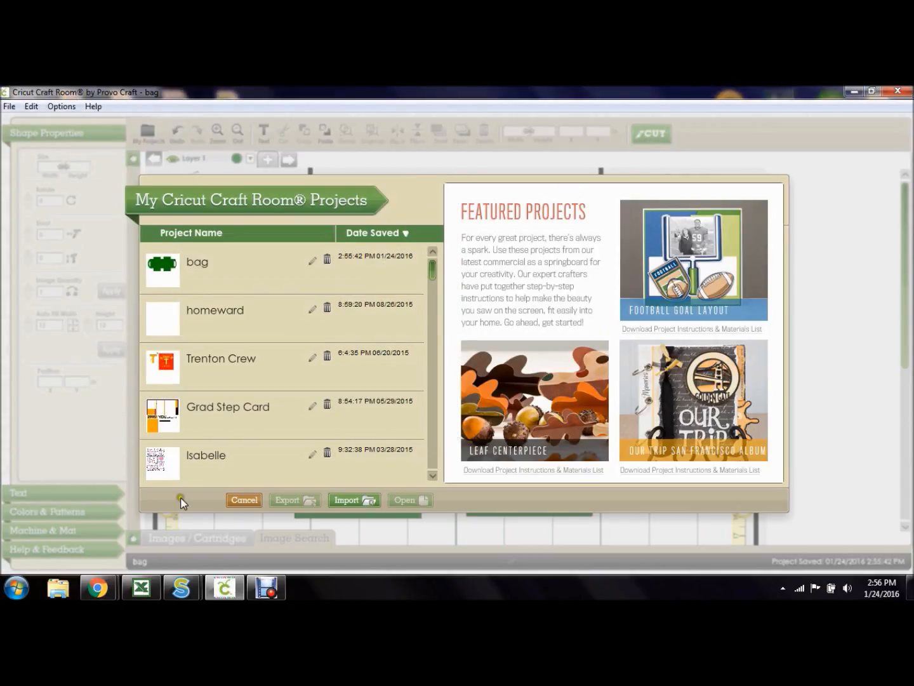
{"action": "left_click", "coordinate": [243, 500]}
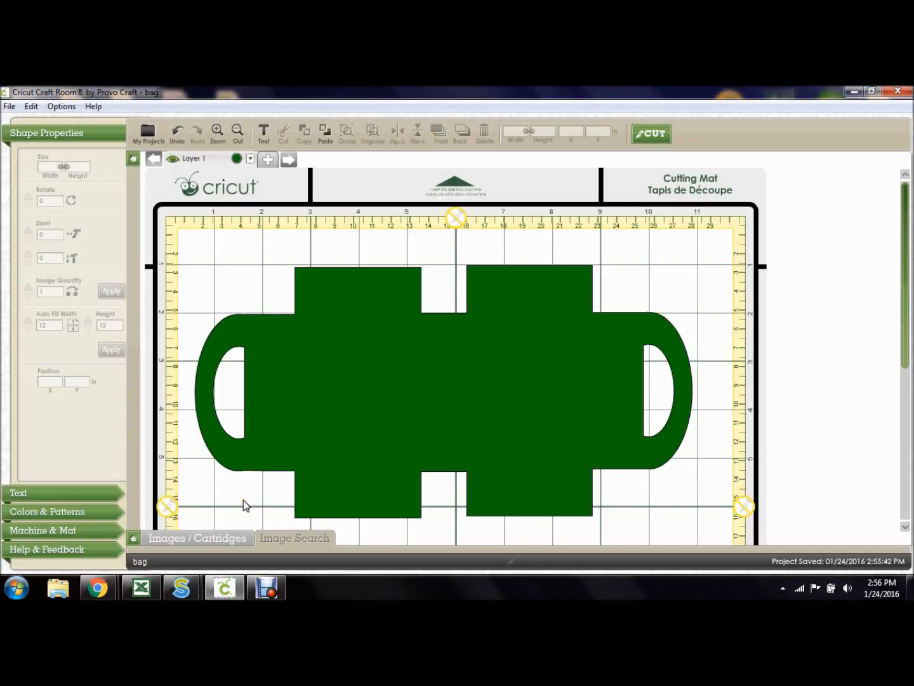